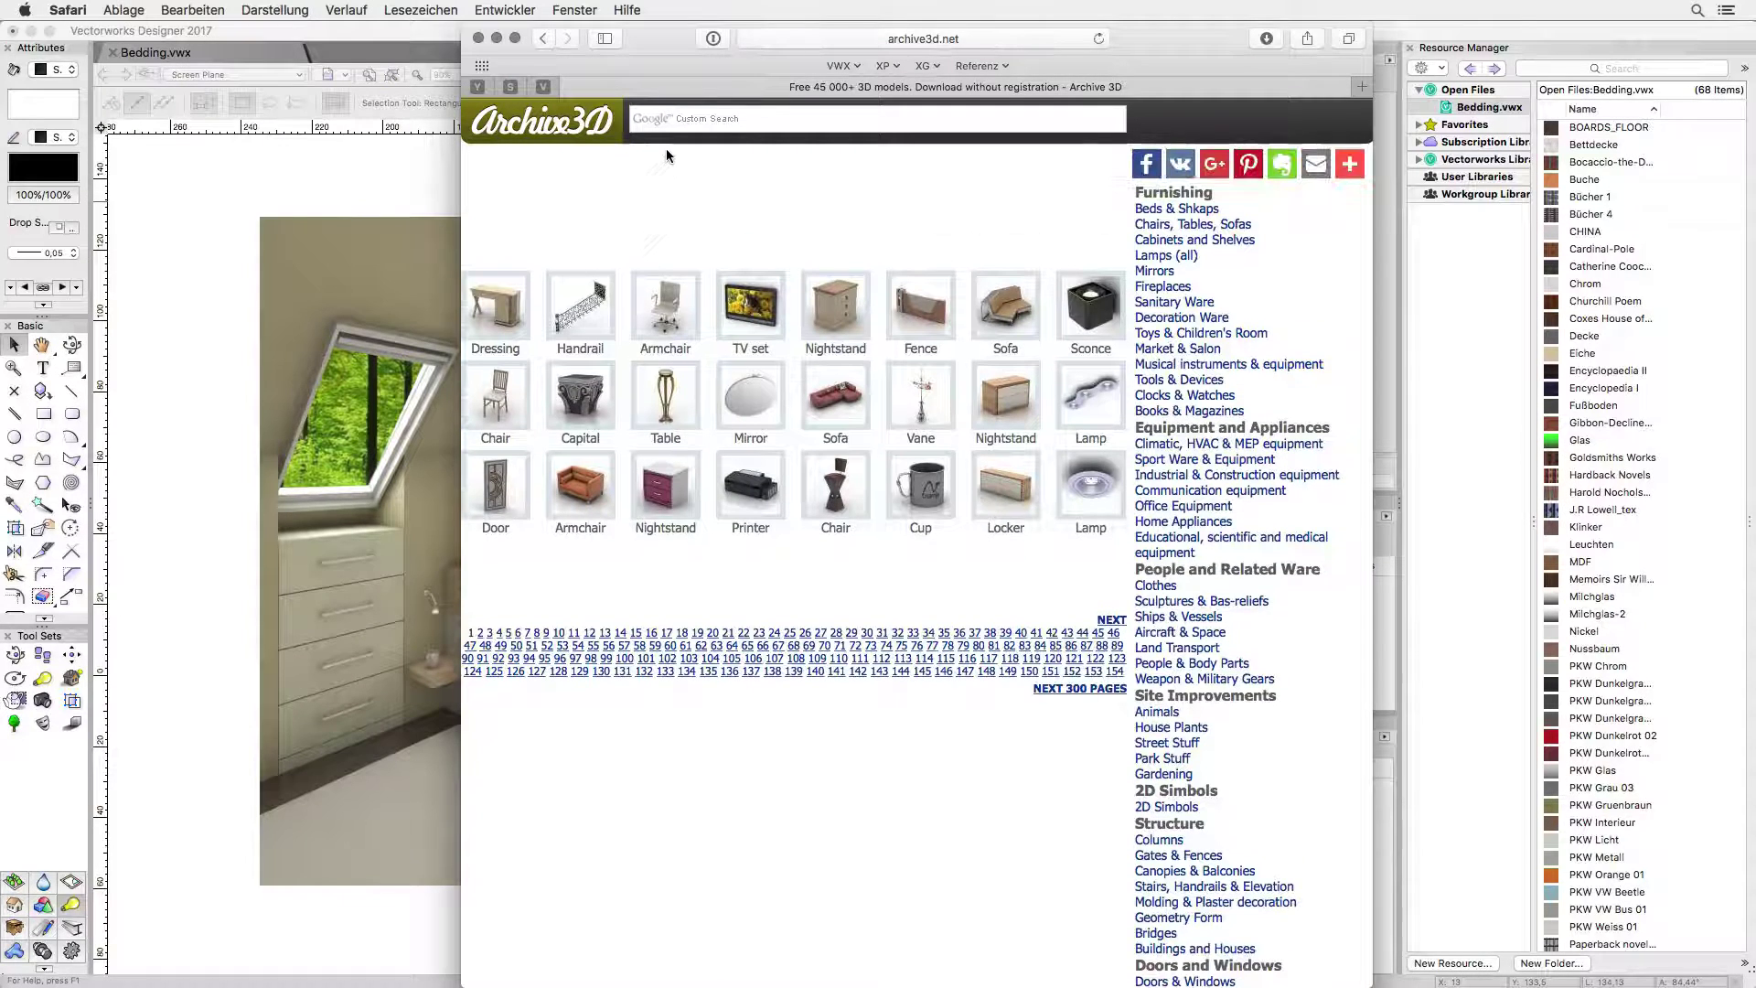
Search Archive3D for 'bed' and download Bed N230611 from the second results page
{"action": "left_click", "coordinate": [668, 119]}
{"action": "type", "text": "bed"}
{"action": "key", "text": "Return"}
{"action": "scroll", "coordinate": [782, 713], "scroll_direction": "down", "scroll_amount": 5}
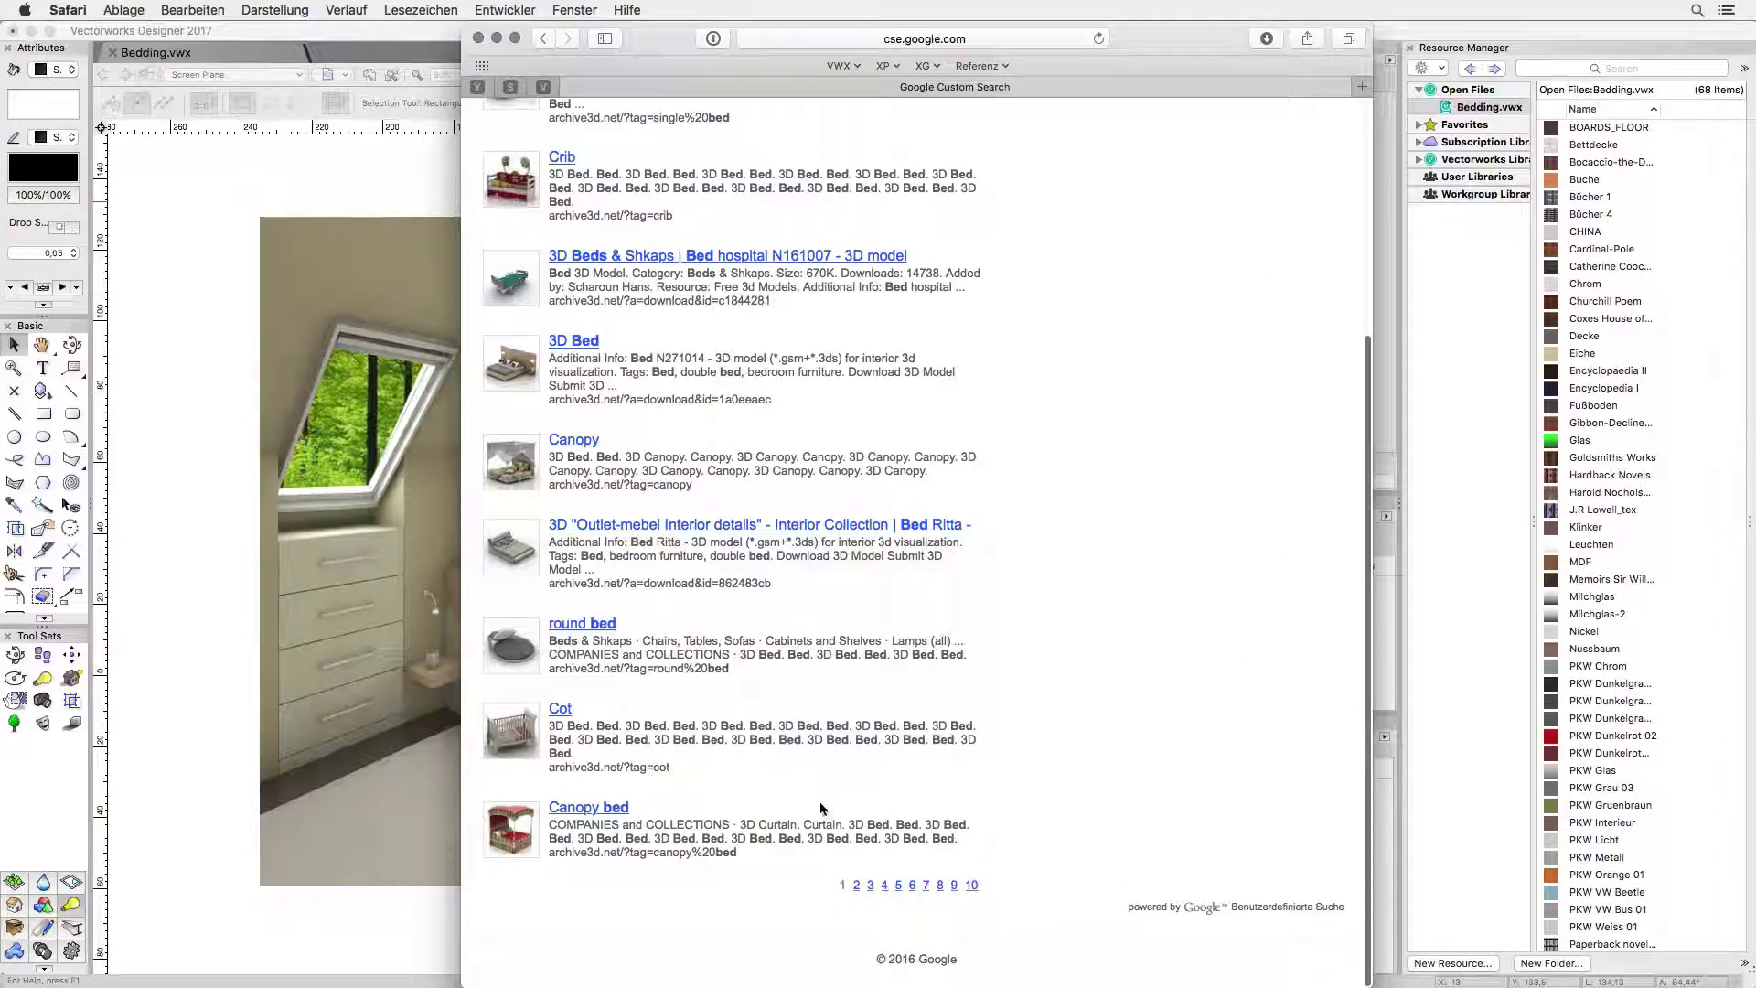
{"action": "left_click", "coordinate": [866, 884]}
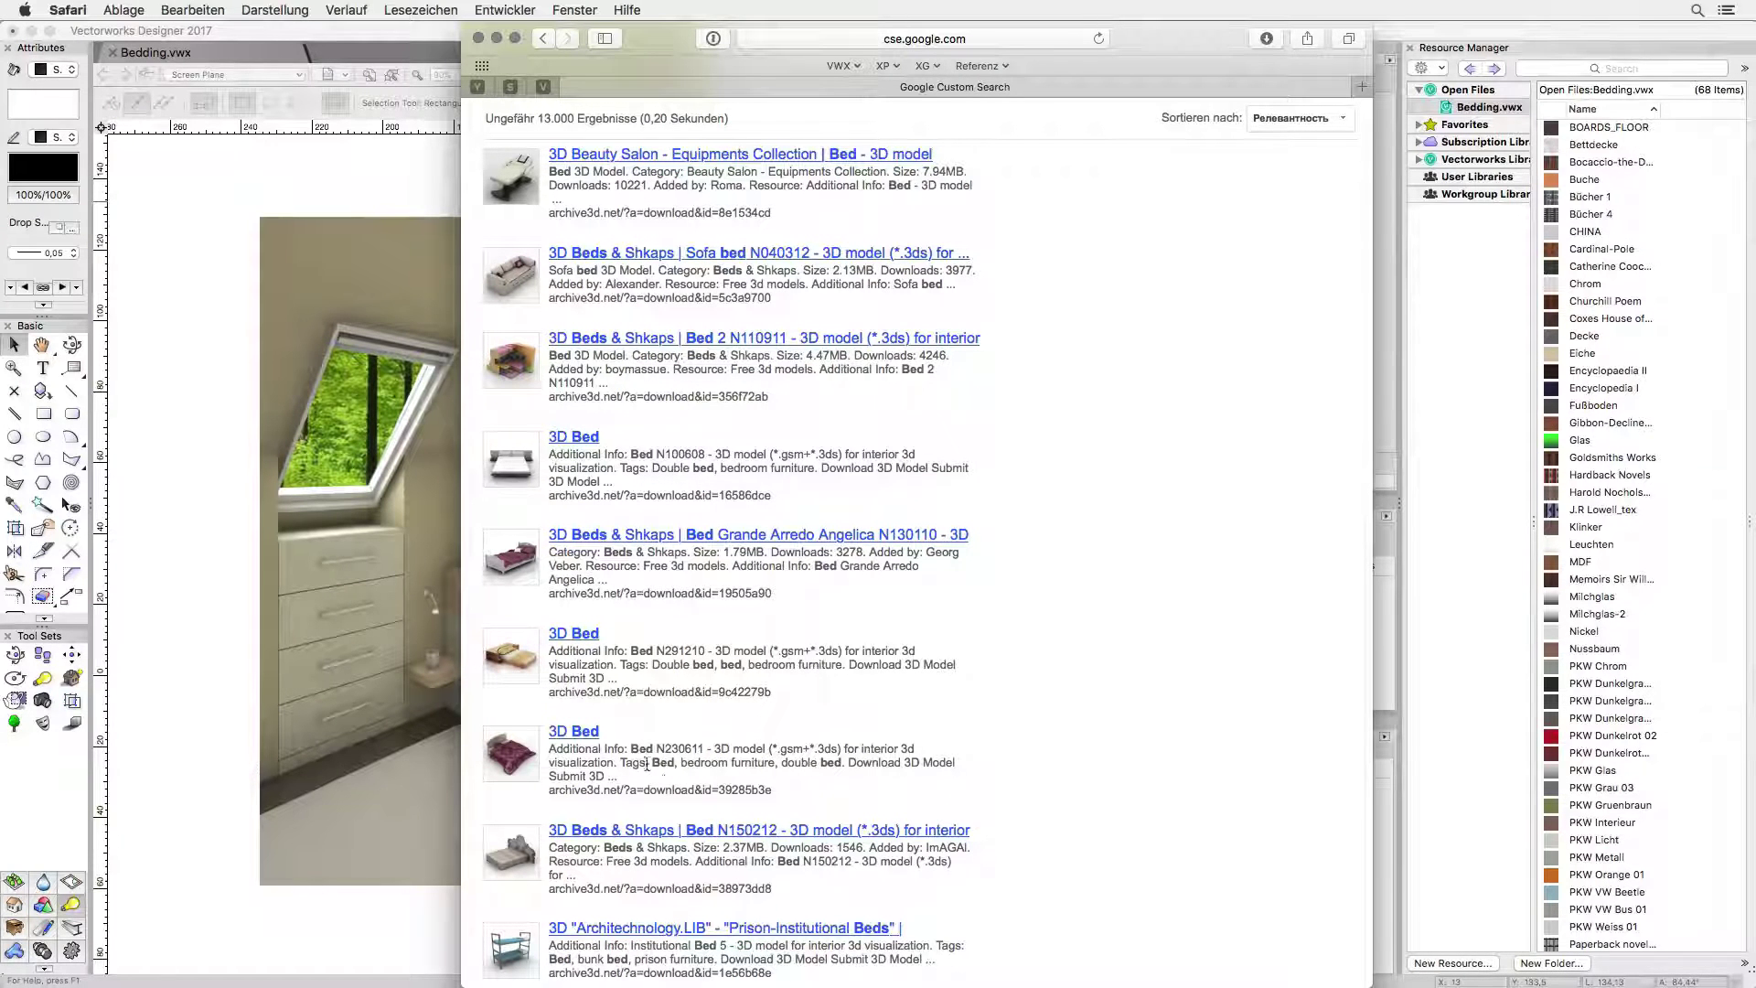
{"action": "left_click", "coordinate": [586, 736]}
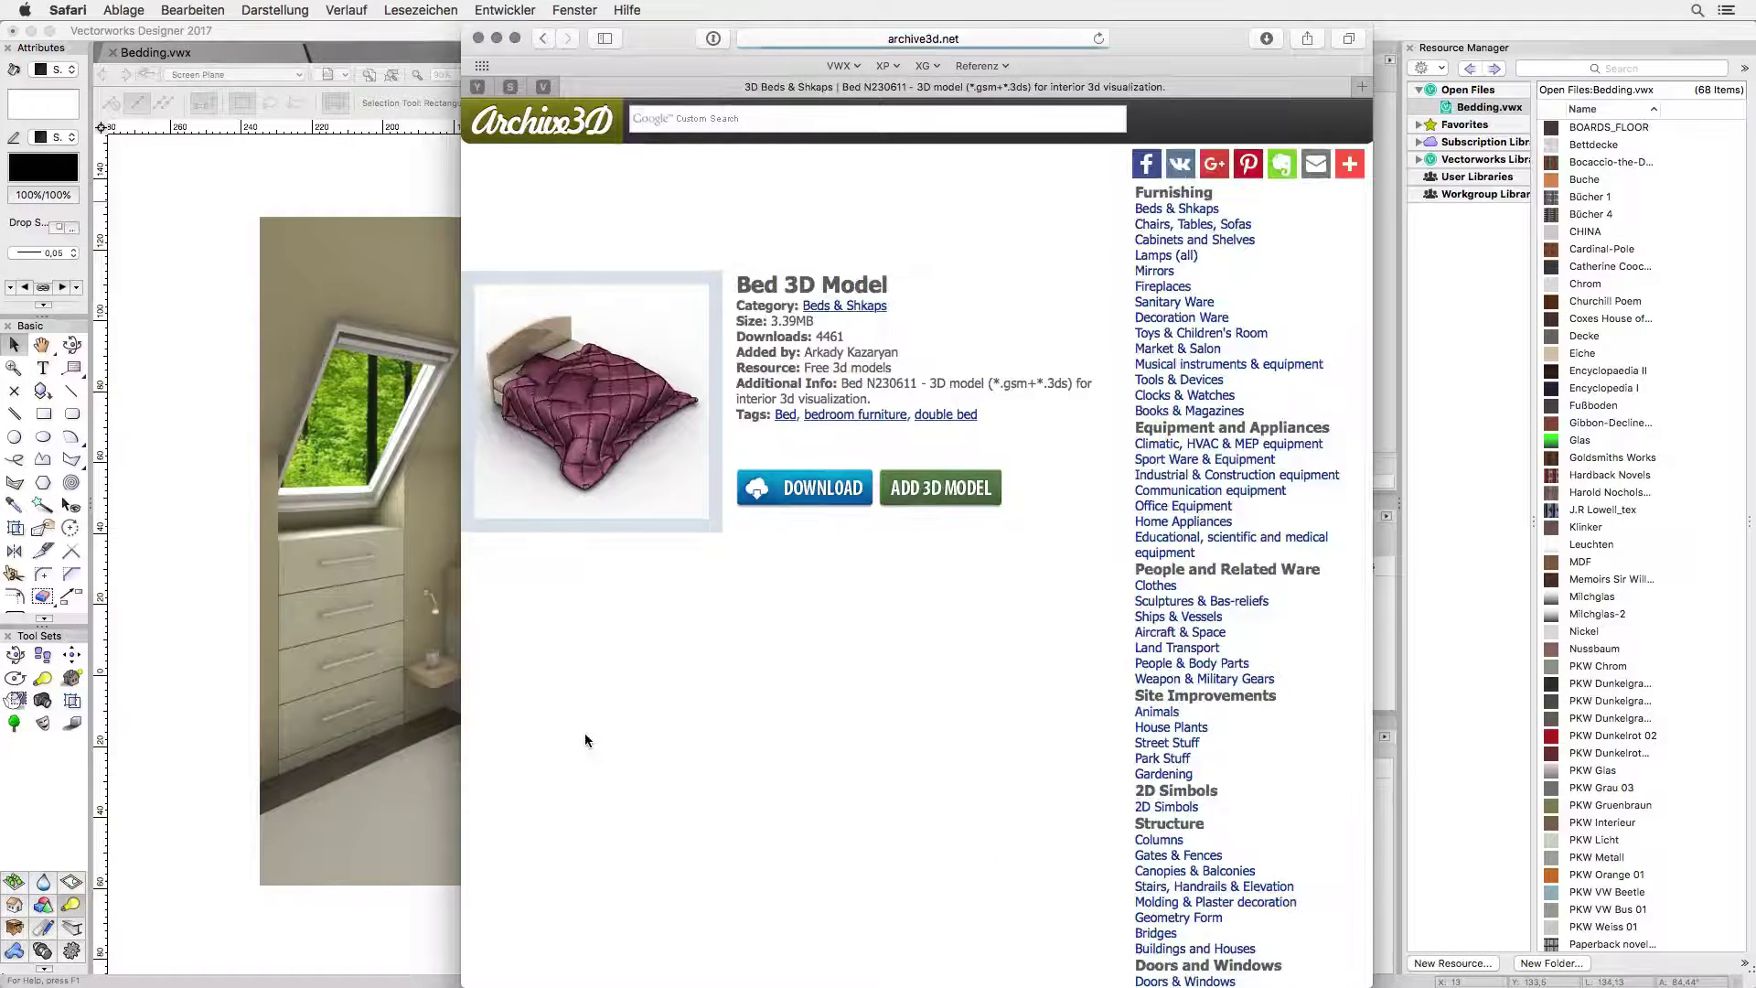
{"action": "left_click", "coordinate": [813, 494]}
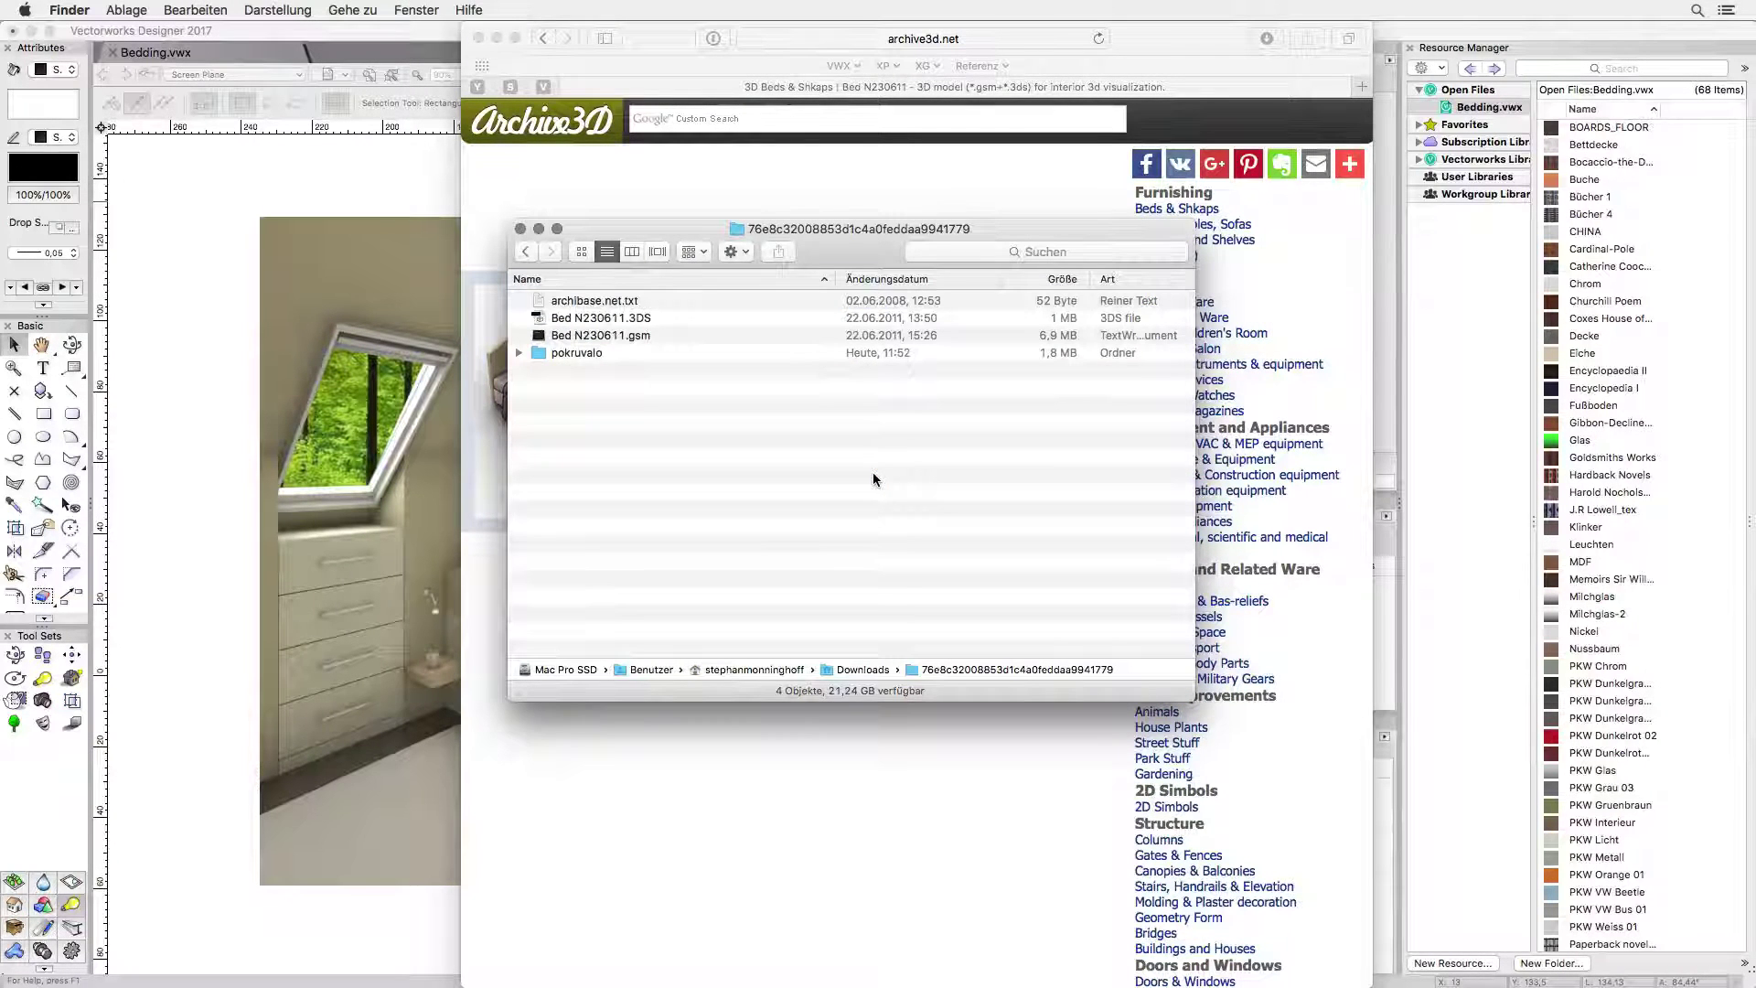
Create a new blank Vectorworks document
{"action": "left_click", "coordinate": [204, 410]}
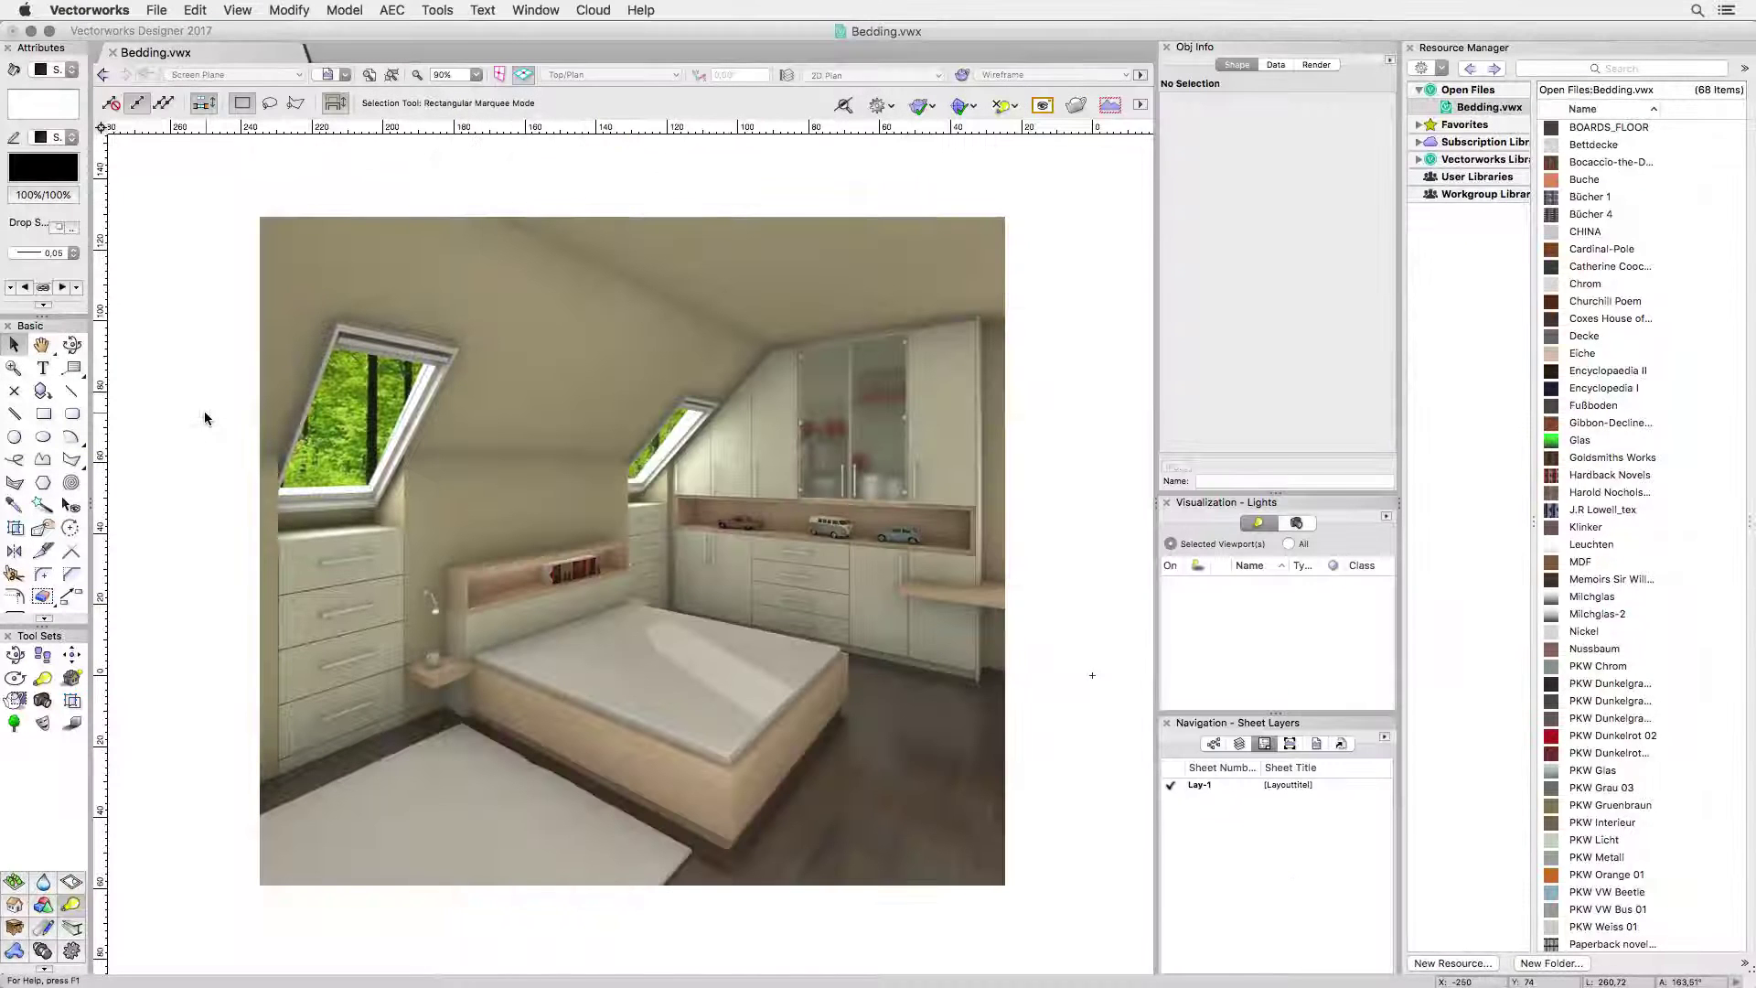
{"action": "key", "text": "super+n"}
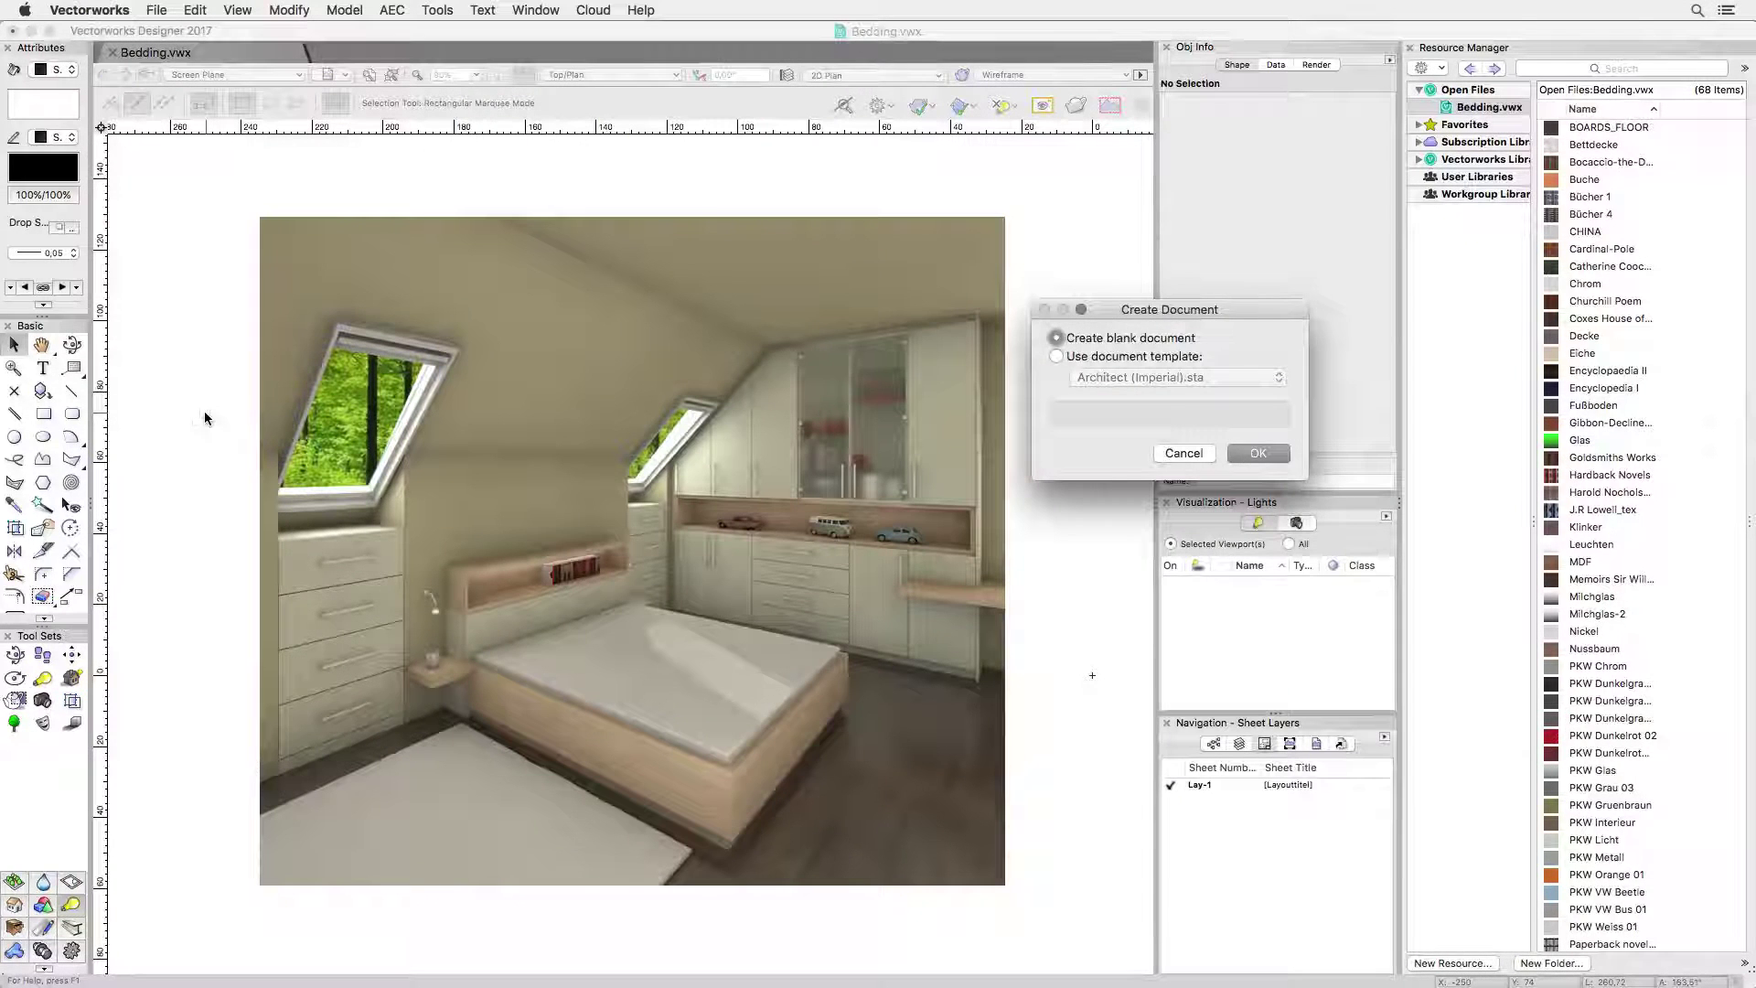
{"action": "left_click", "coordinate": [1260, 454]}
{"action": "key", "text": "super+Tab"}
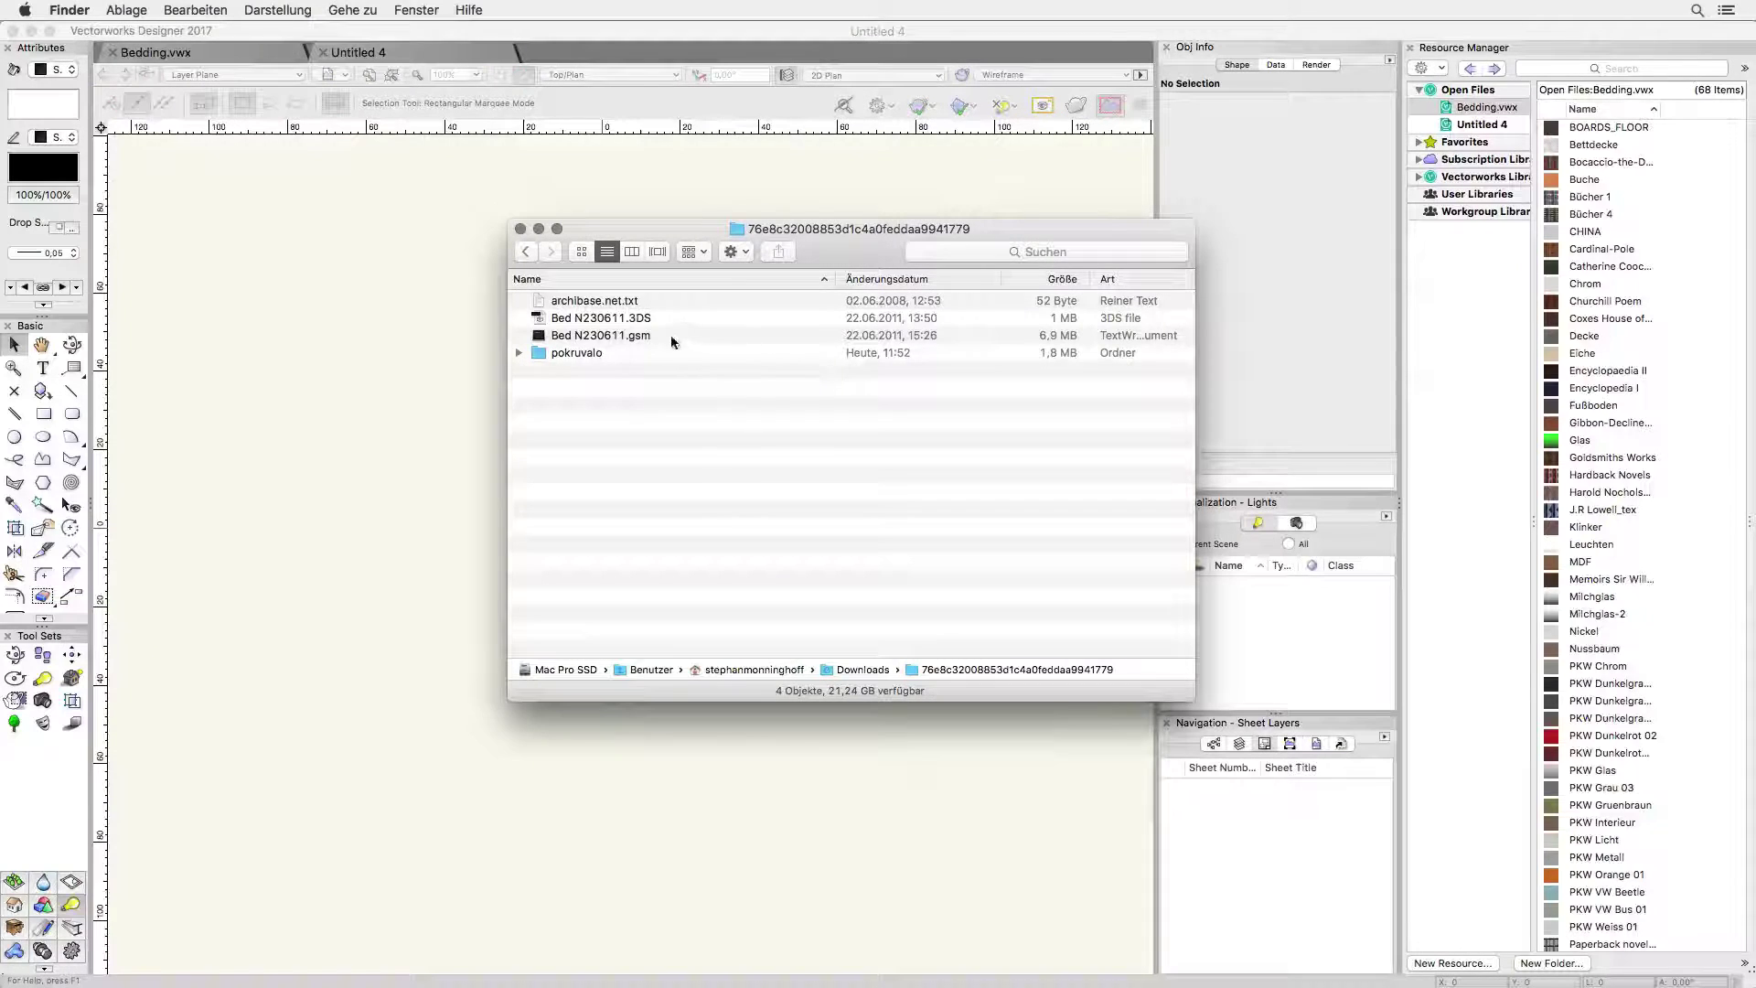
Import Bed N230611.3DS, creating Renderworks textures for all materials
{"action": "left_click_drag", "start_coordinate": [609, 319], "coordinate": [425, 304]}
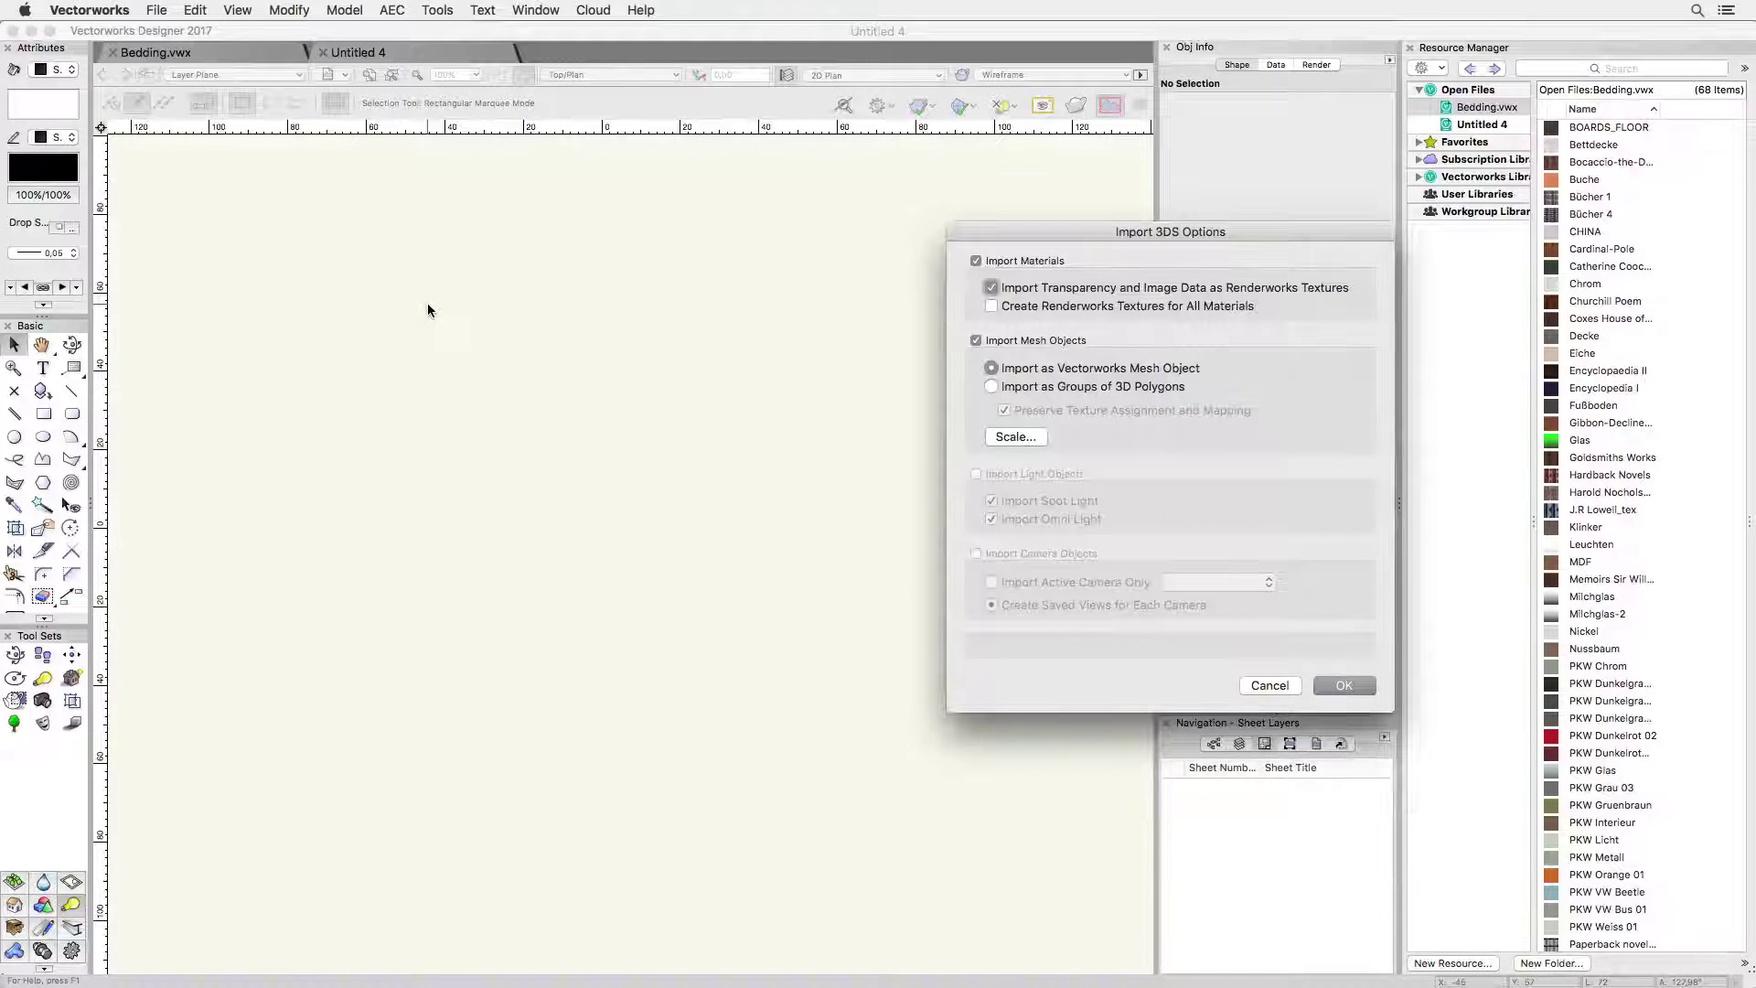
{"action": "left_click", "coordinate": [992, 306]}
{"action": "left_click", "coordinate": [1344, 686]}
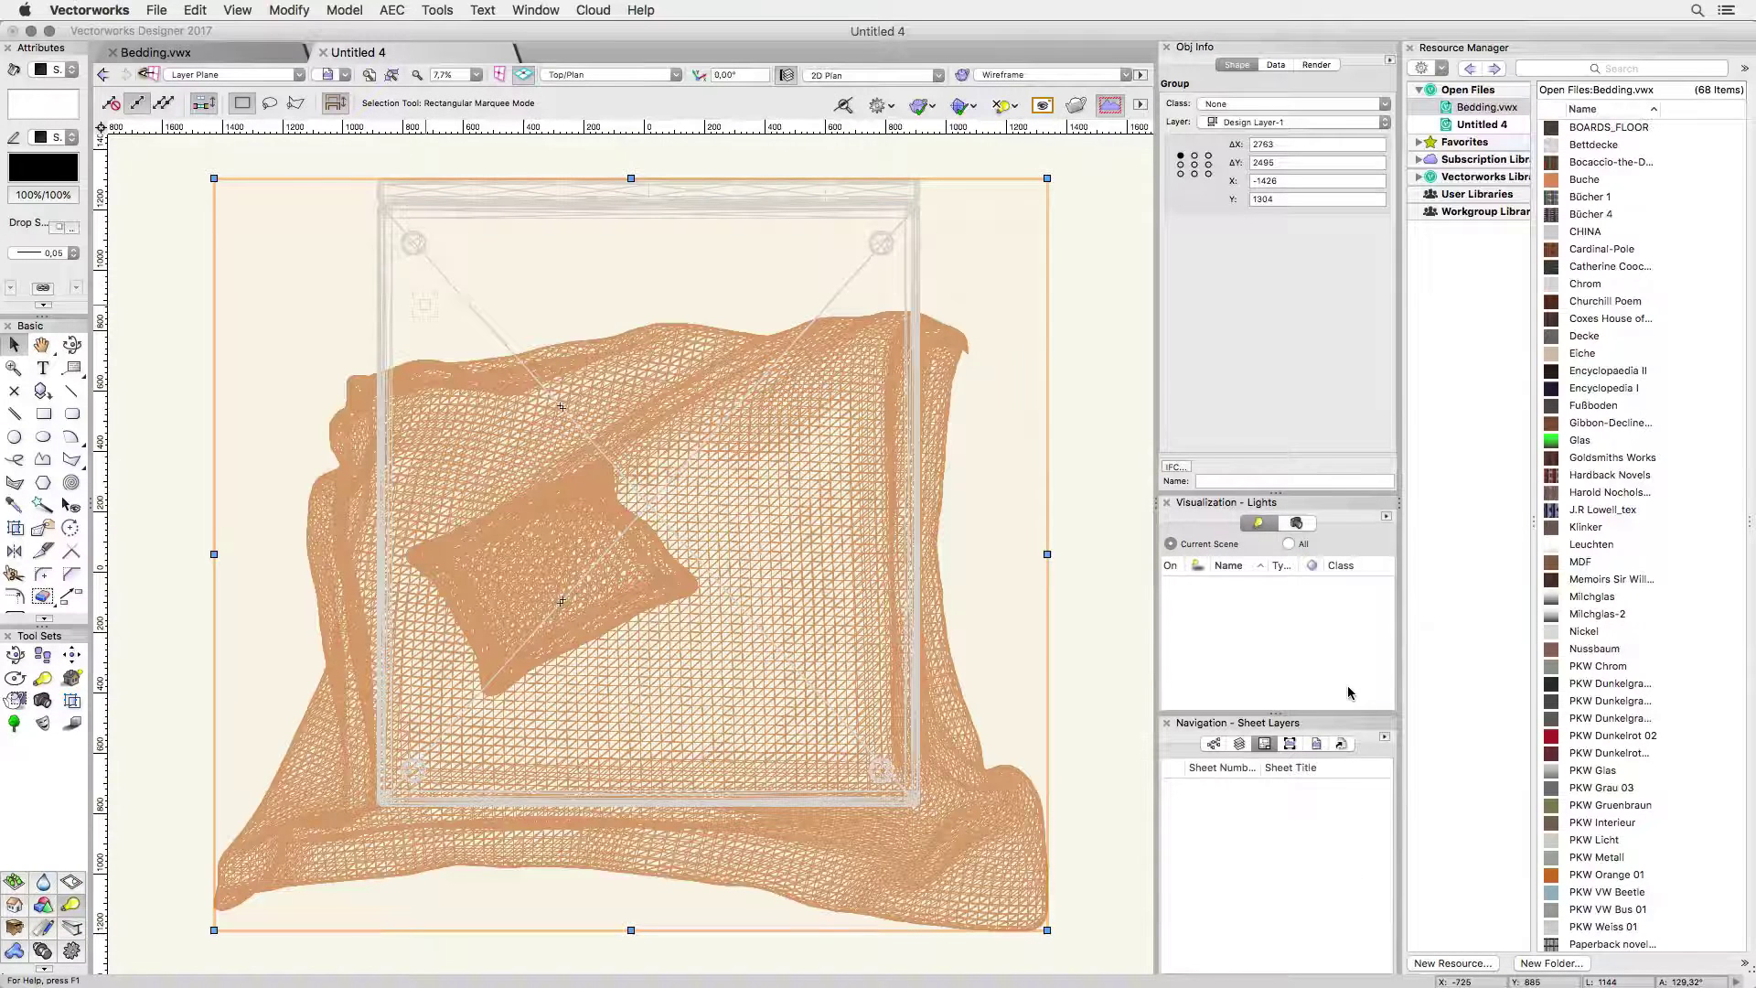
Orbit the imported bed into an oblique shaded view and show its Material #209762 render settings
{"action": "left_click", "coordinate": [1472, 125]}
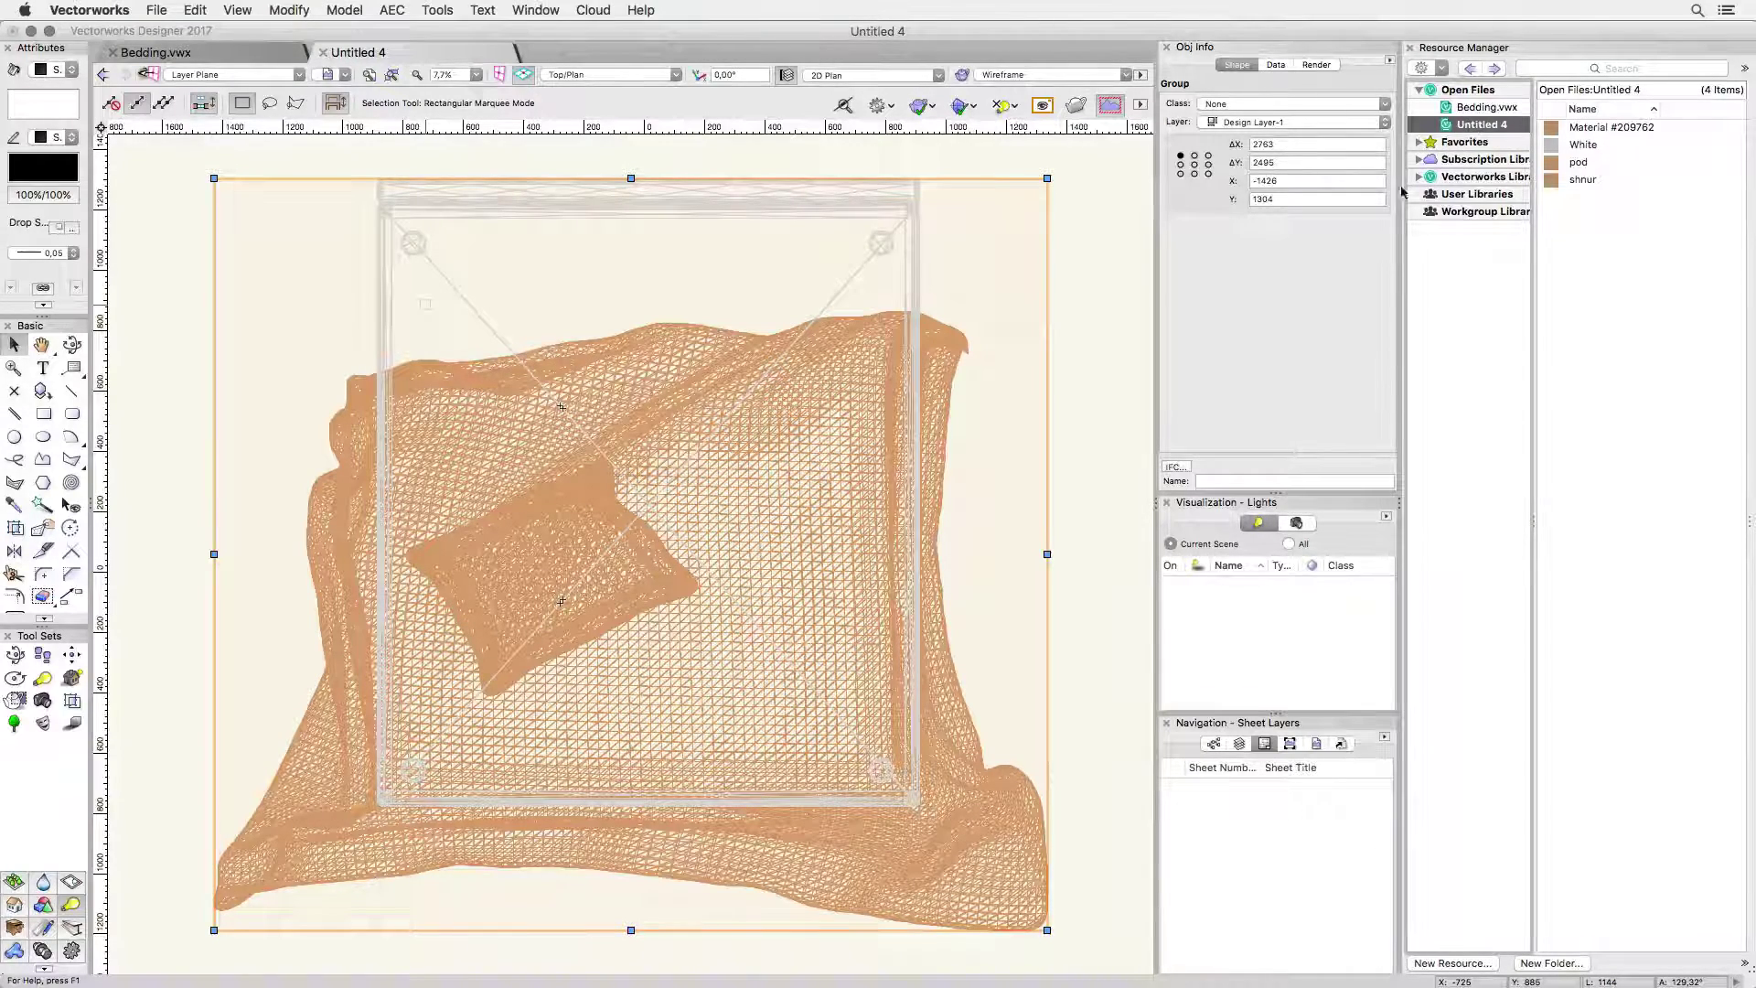
{"action": "key", "text": "shift+c"}
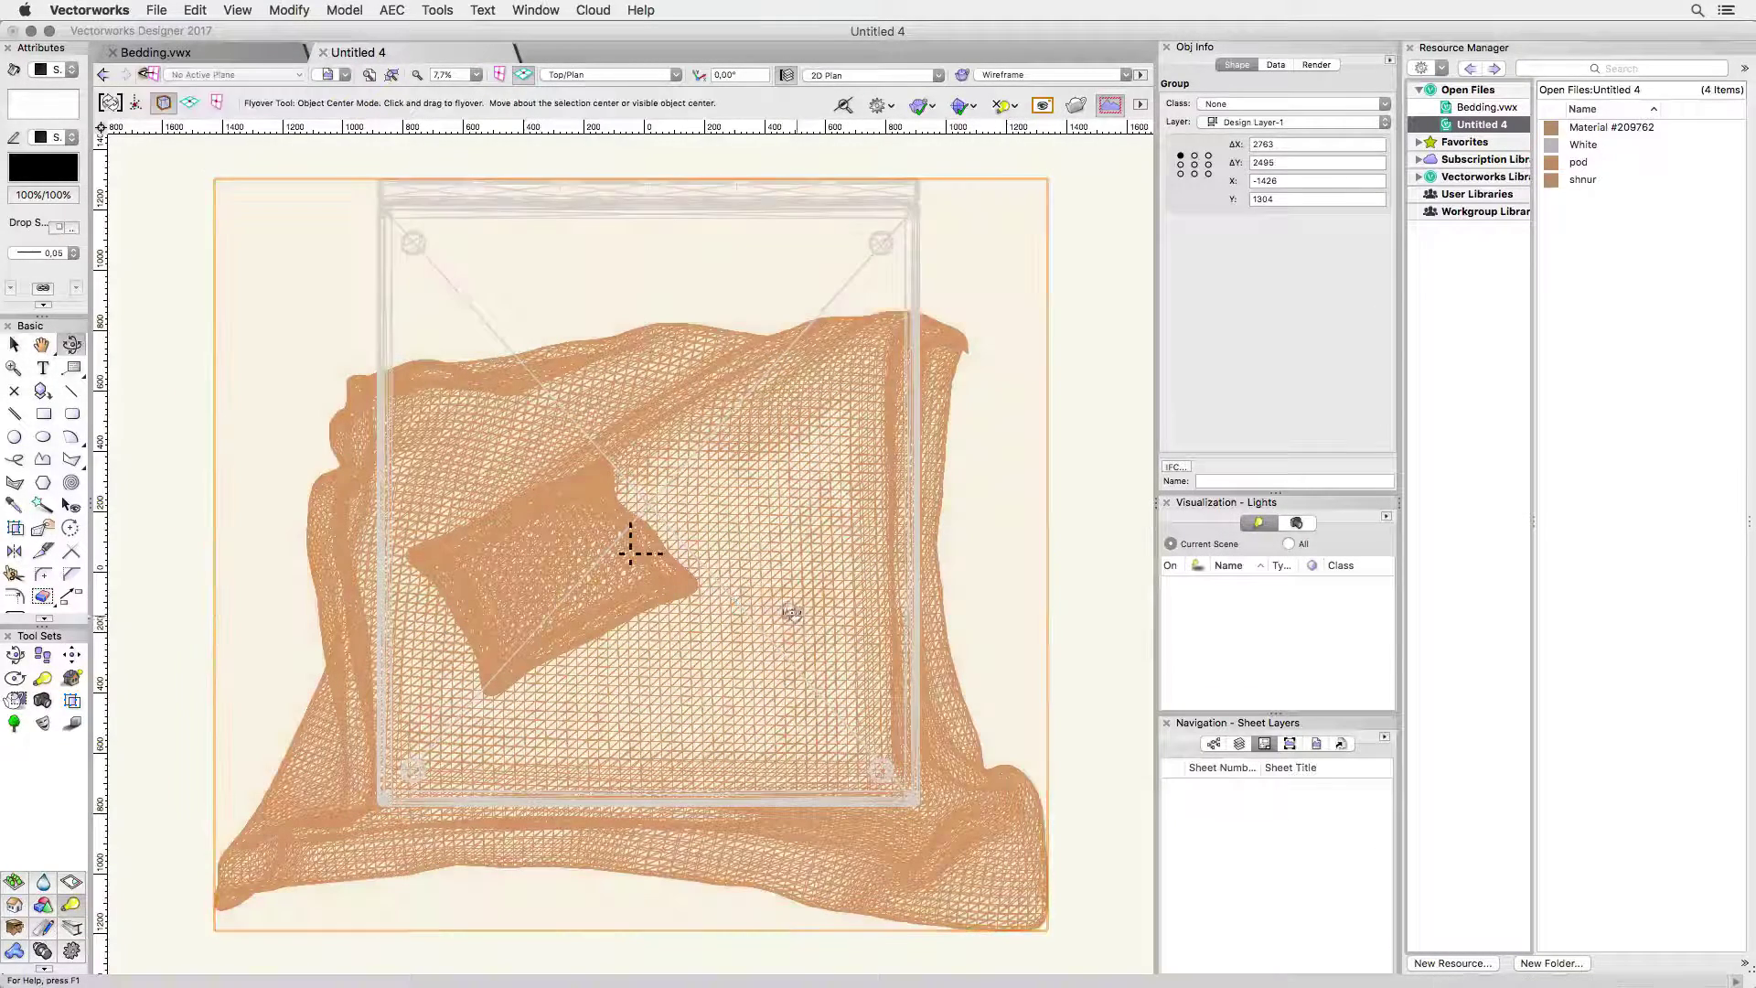
{"action": "left_click_drag", "start_coordinate": [664, 611], "coordinate": [631, 535]}
{"action": "key", "text": "x"}
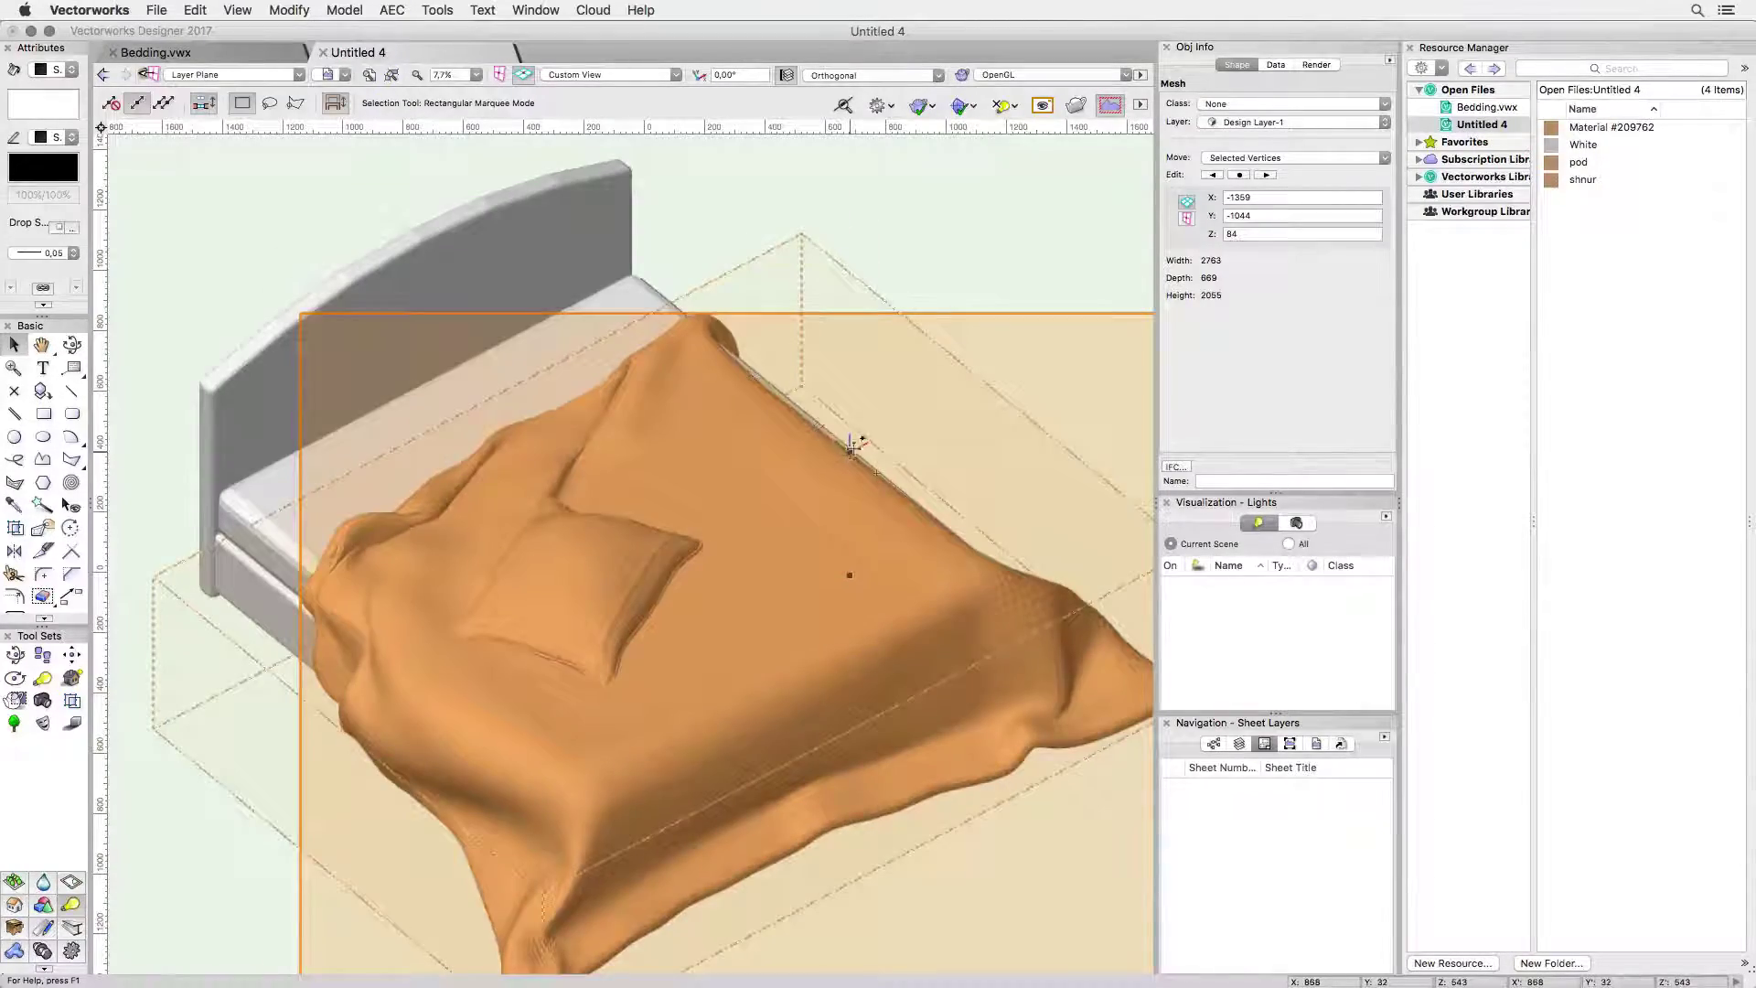
{"action": "left_click", "coordinate": [1319, 65]}
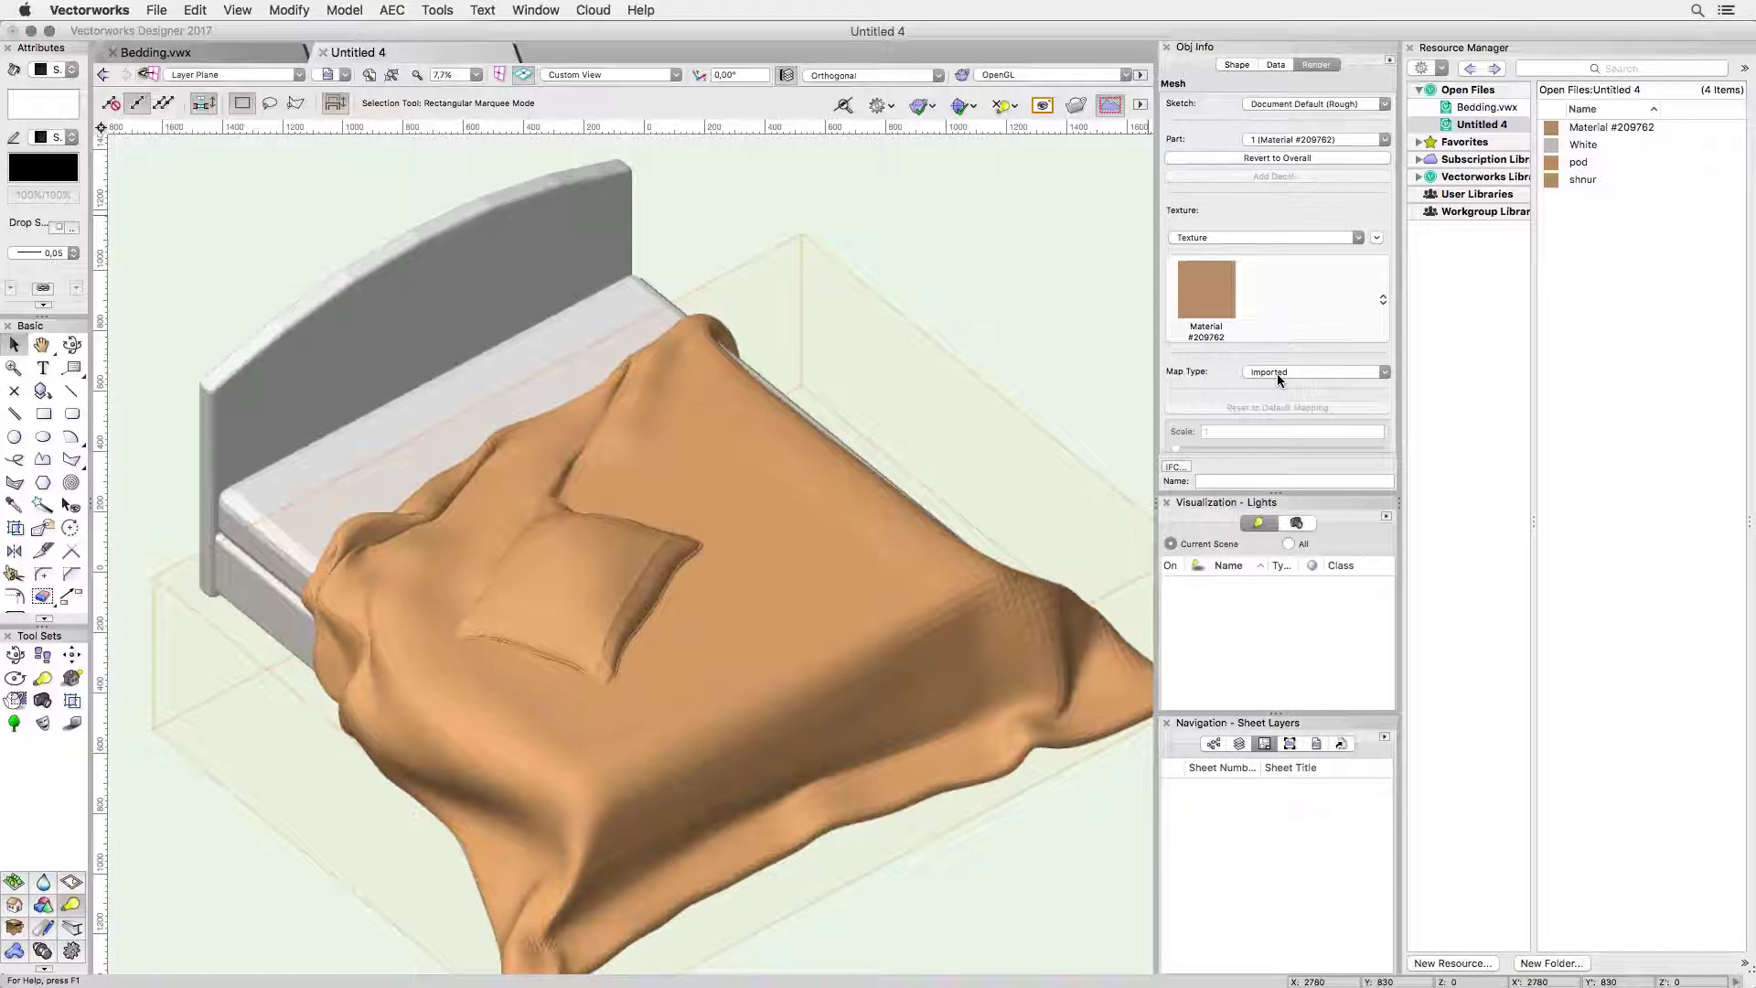
Open the Edit Texture dialog for Material #209762 from the Resource Manager
{"action": "right_click", "coordinate": [1592, 130]}
{"action": "left_click", "coordinate": [1602, 223]}
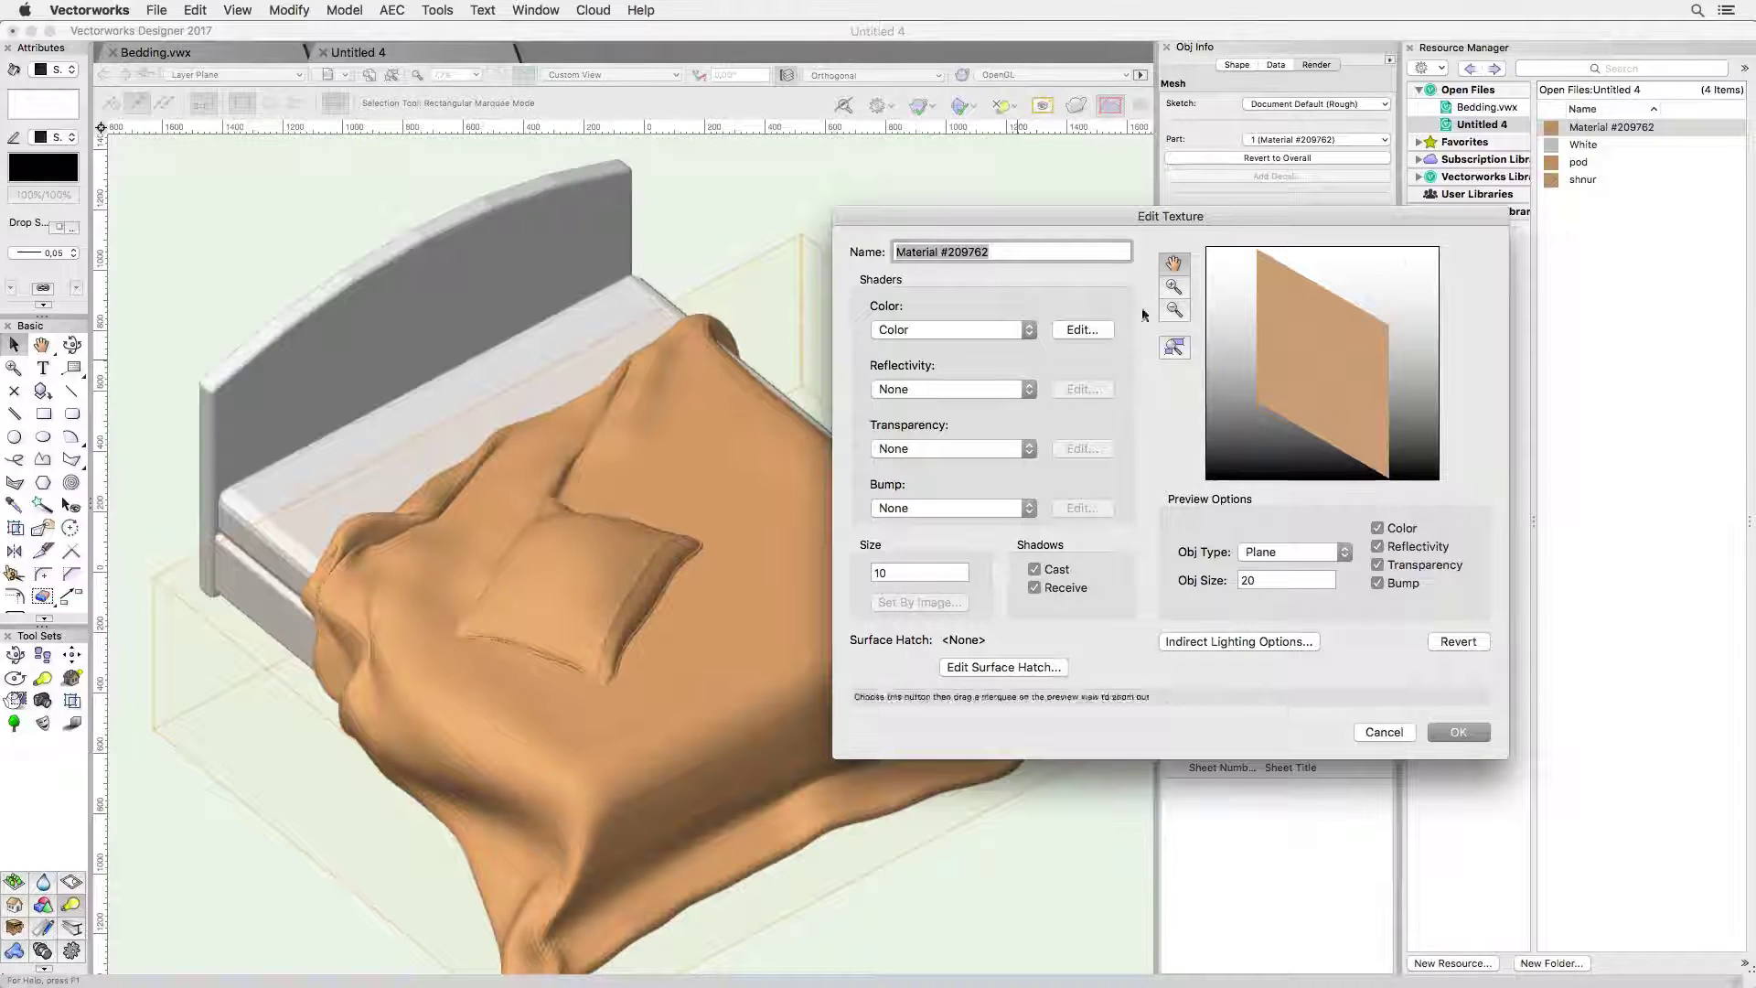
Change Material #209762's colour shader from orange to a light grey
{"action": "left_click", "coordinate": [1078, 327]}
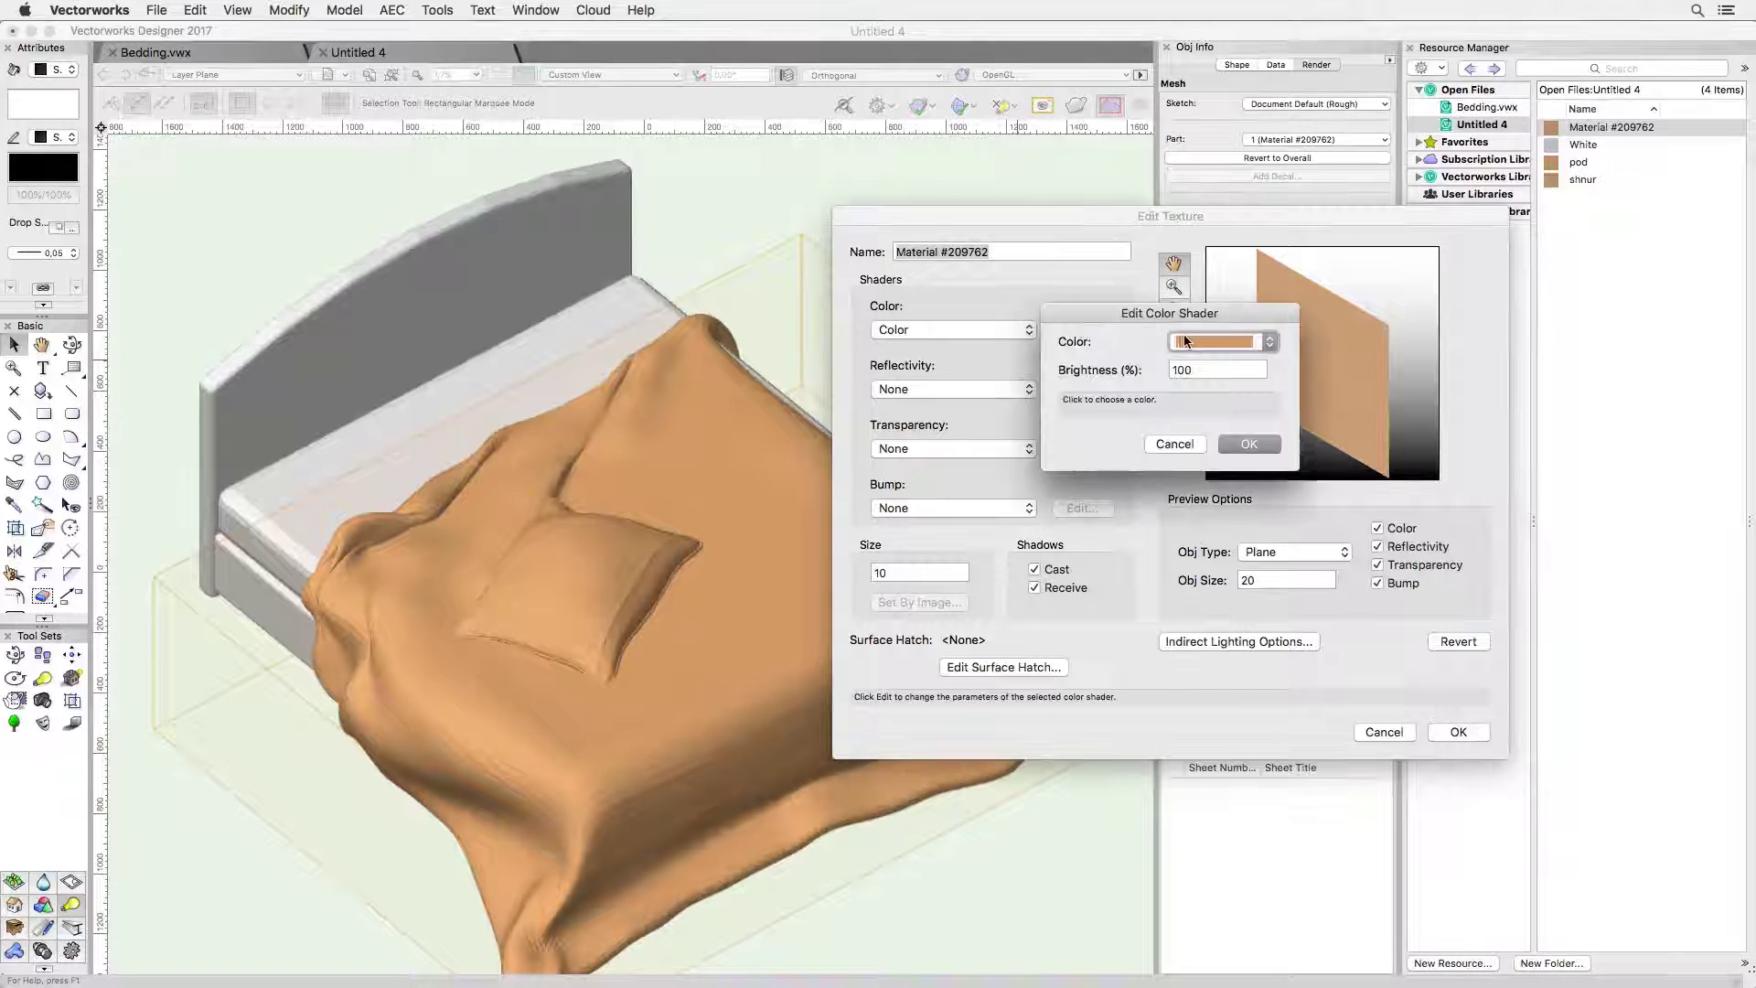
{"action": "left_click", "coordinate": [1186, 341]}
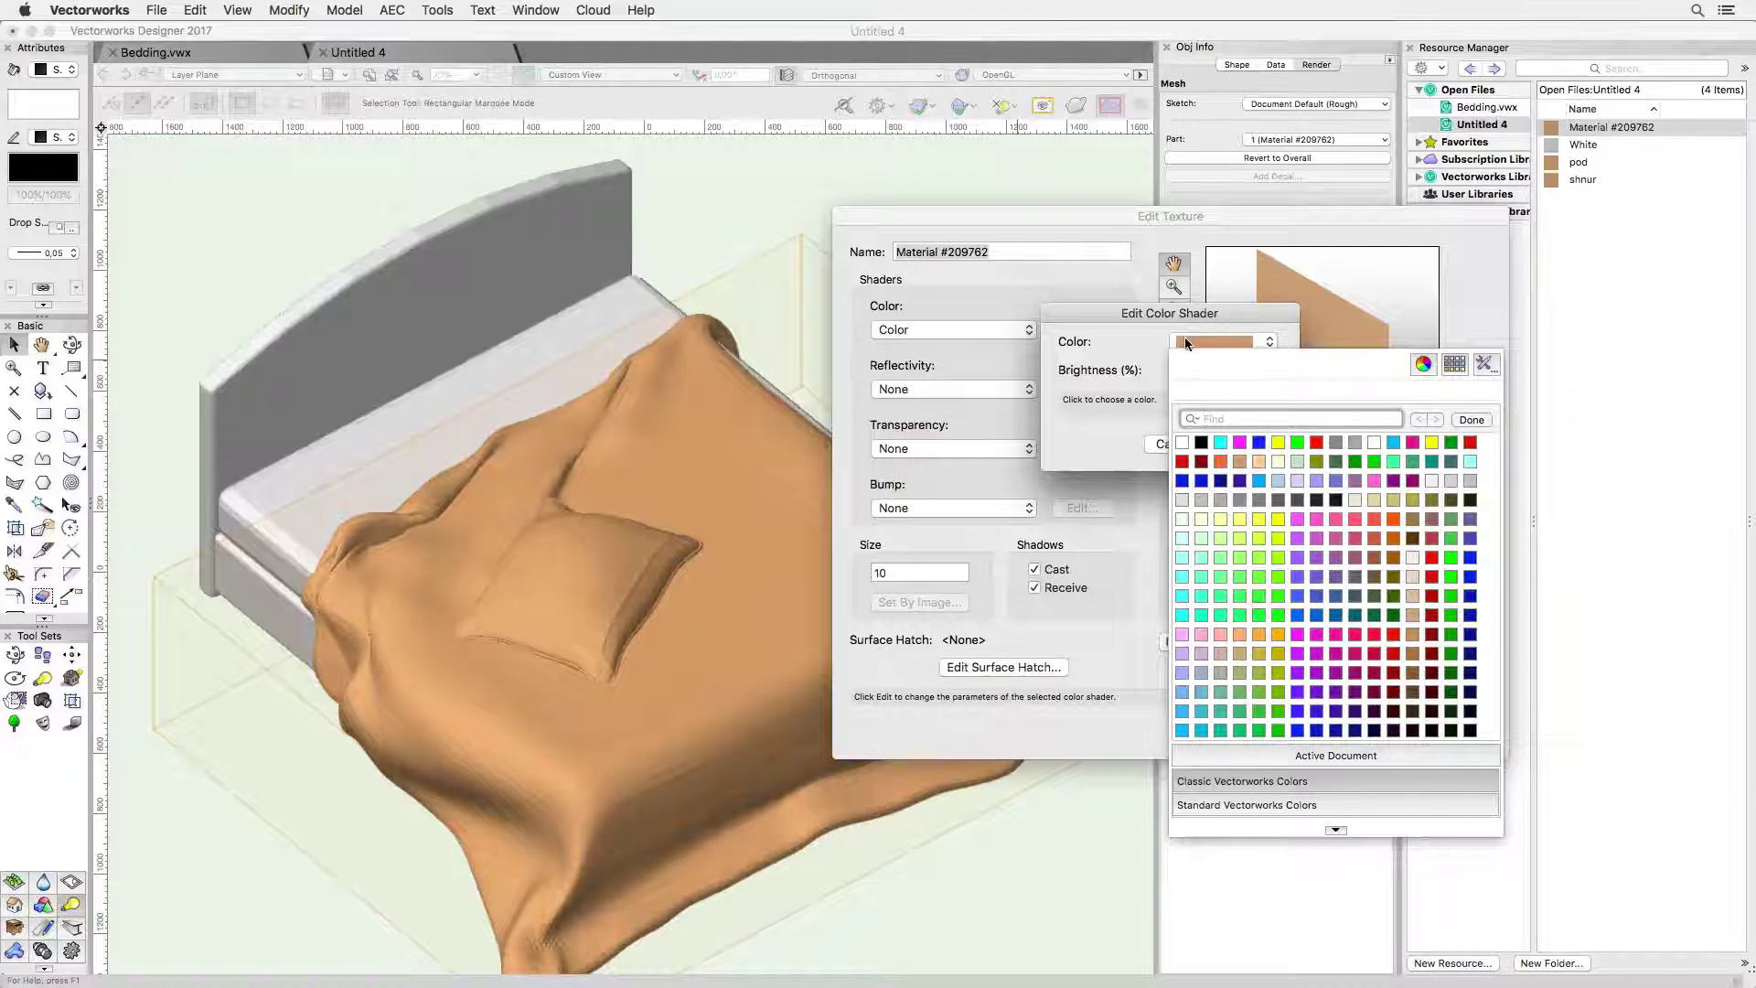
{"action": "left_click", "coordinate": [1196, 499]}
{"action": "left_click", "coordinate": [1230, 445]}
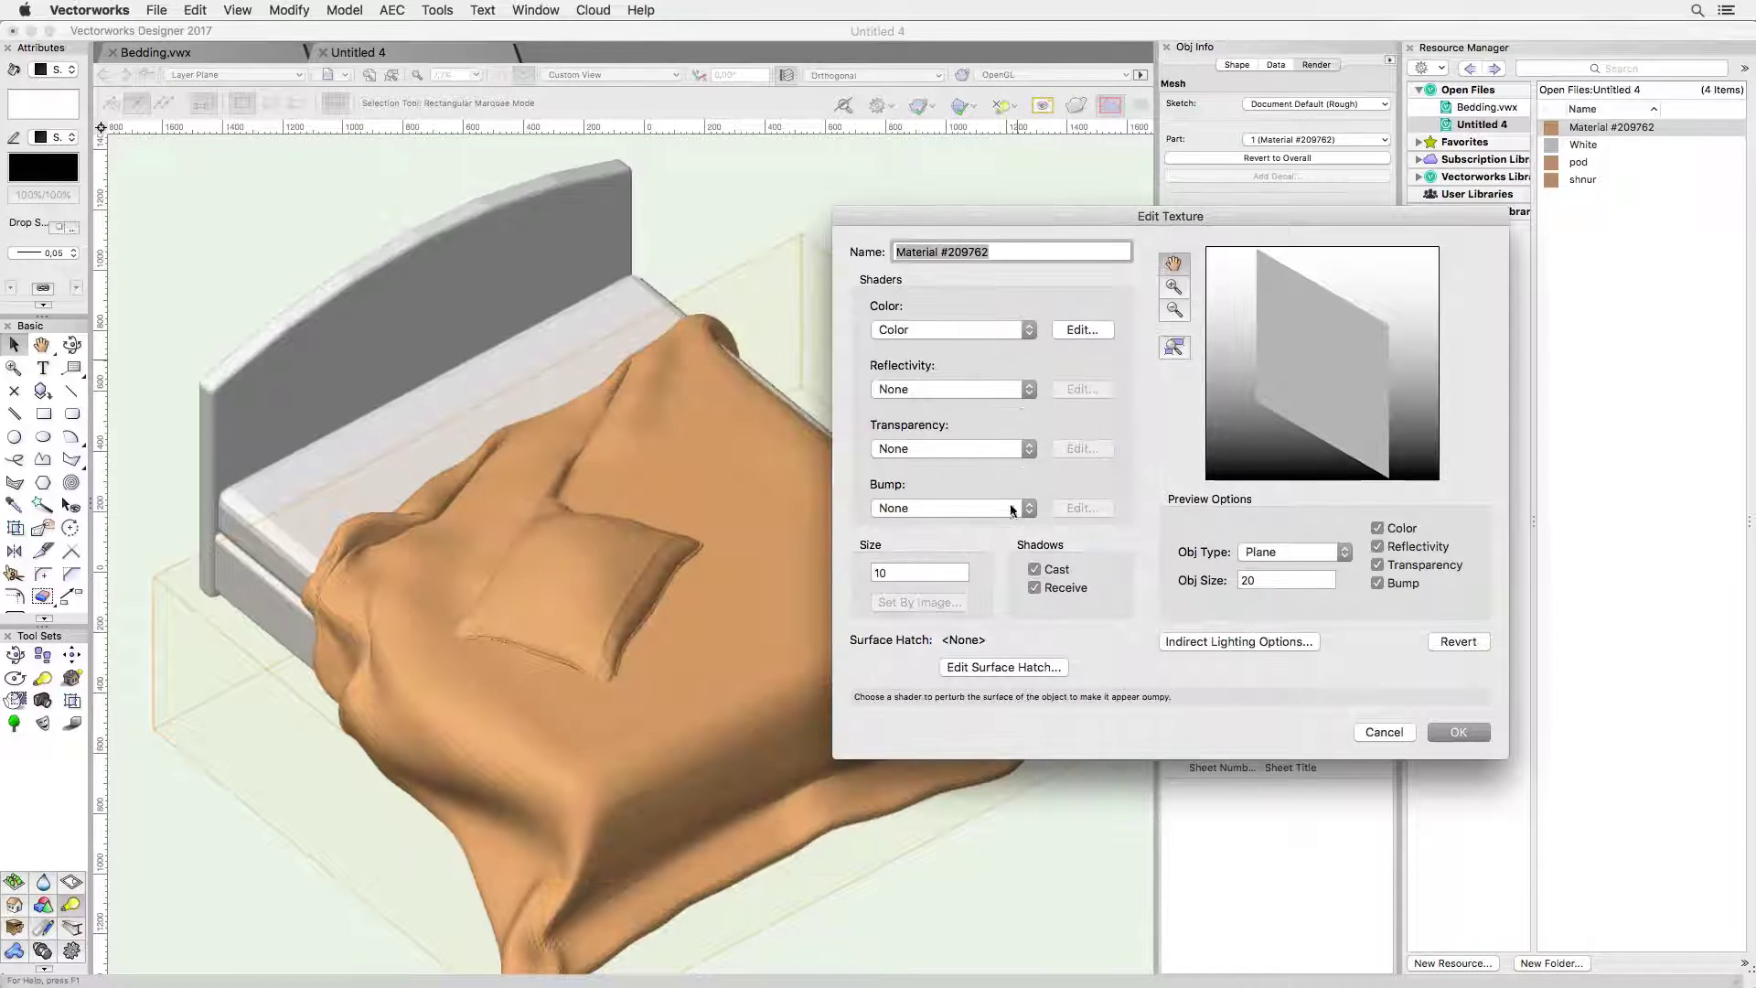
Set the bump shader to Image using 1259436242.jpg from the pokruvalo folder
{"action": "left_click", "coordinate": [1010, 509]}
{"action": "left_click", "coordinate": [1006, 529]}
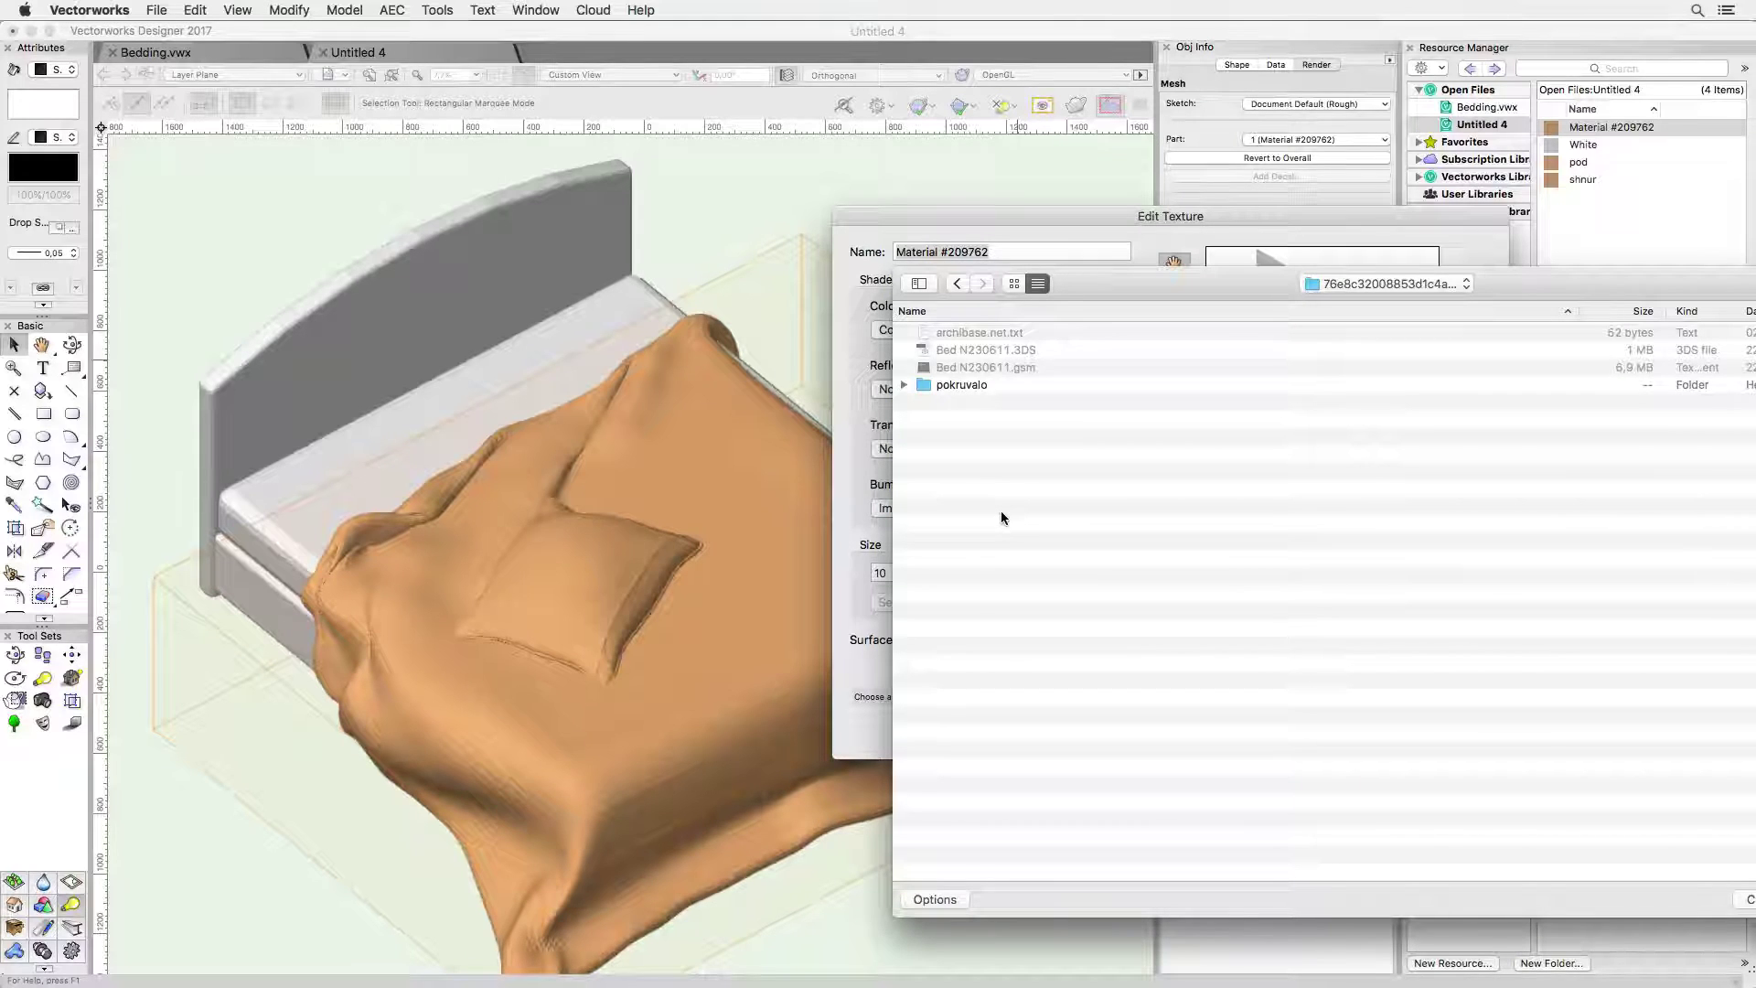
{"action": "double_click", "coordinate": [955, 384]}
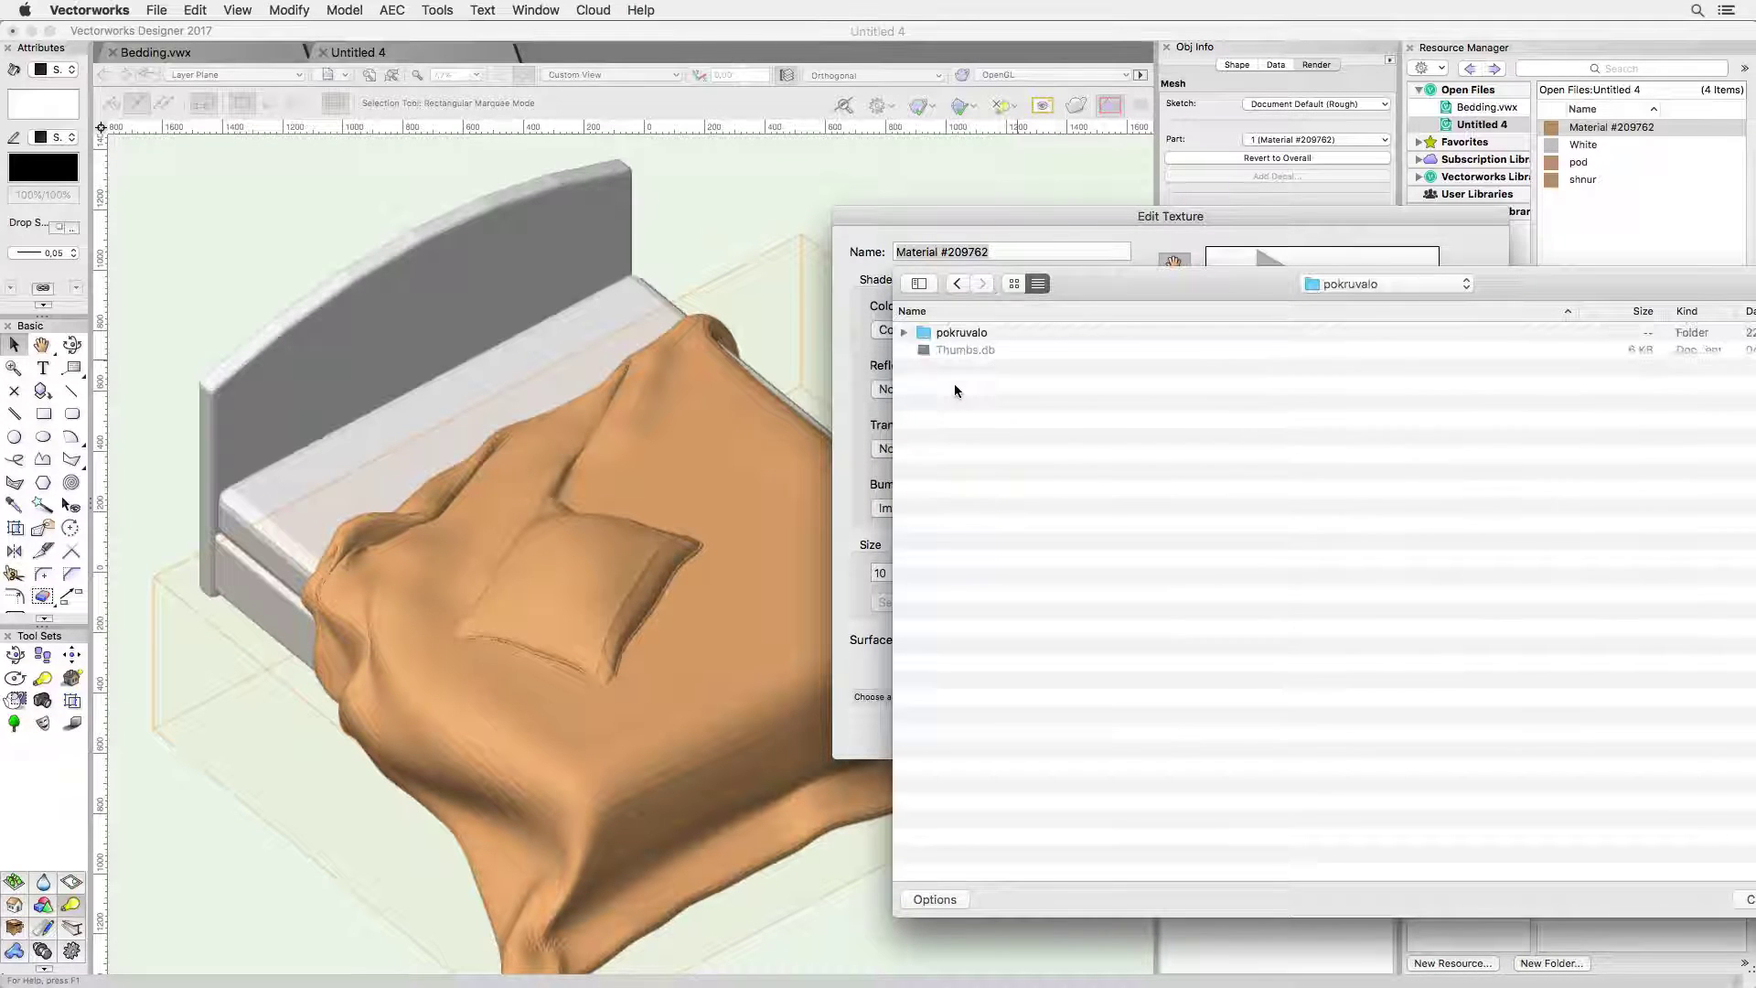
{"action": "double_click", "coordinate": [940, 338]}
{"action": "left_click", "coordinate": [939, 338]}
{"action": "key", "text": "space"}
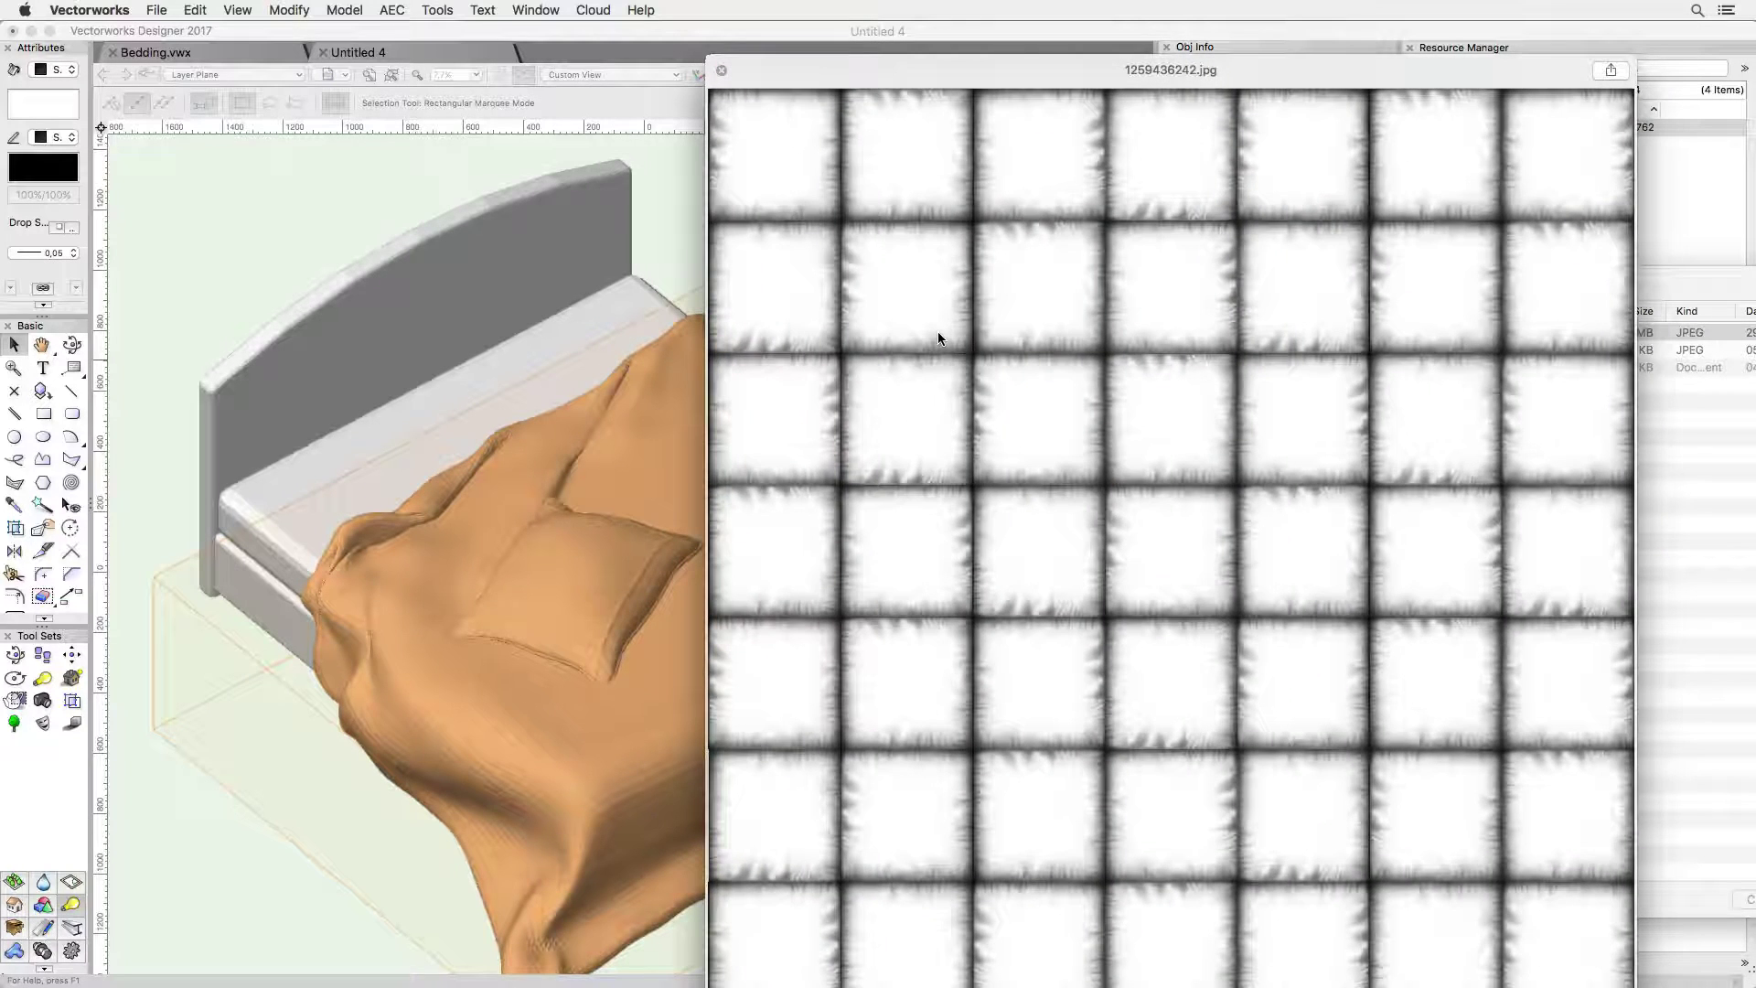
{"action": "key", "text": "space"}
{"action": "left_click", "coordinate": [942, 352]}
{"action": "key", "text": "space"}
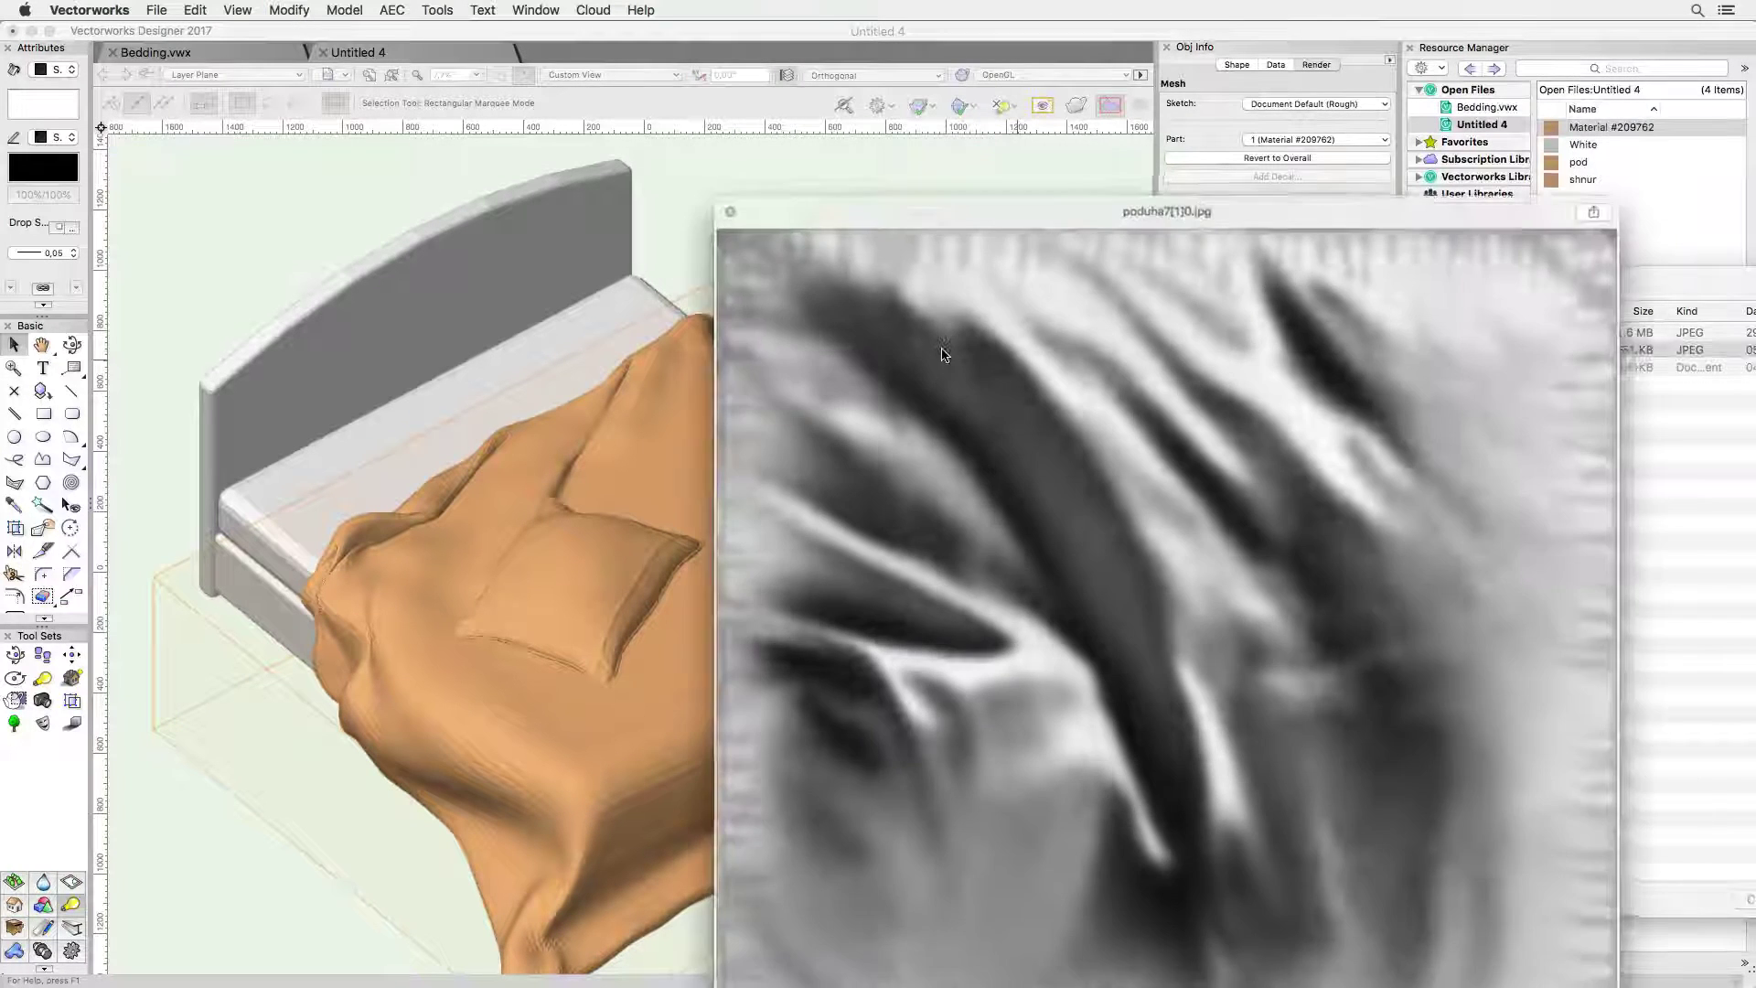
{"action": "key", "text": "space"}
{"action": "left_click", "coordinate": [942, 333]}
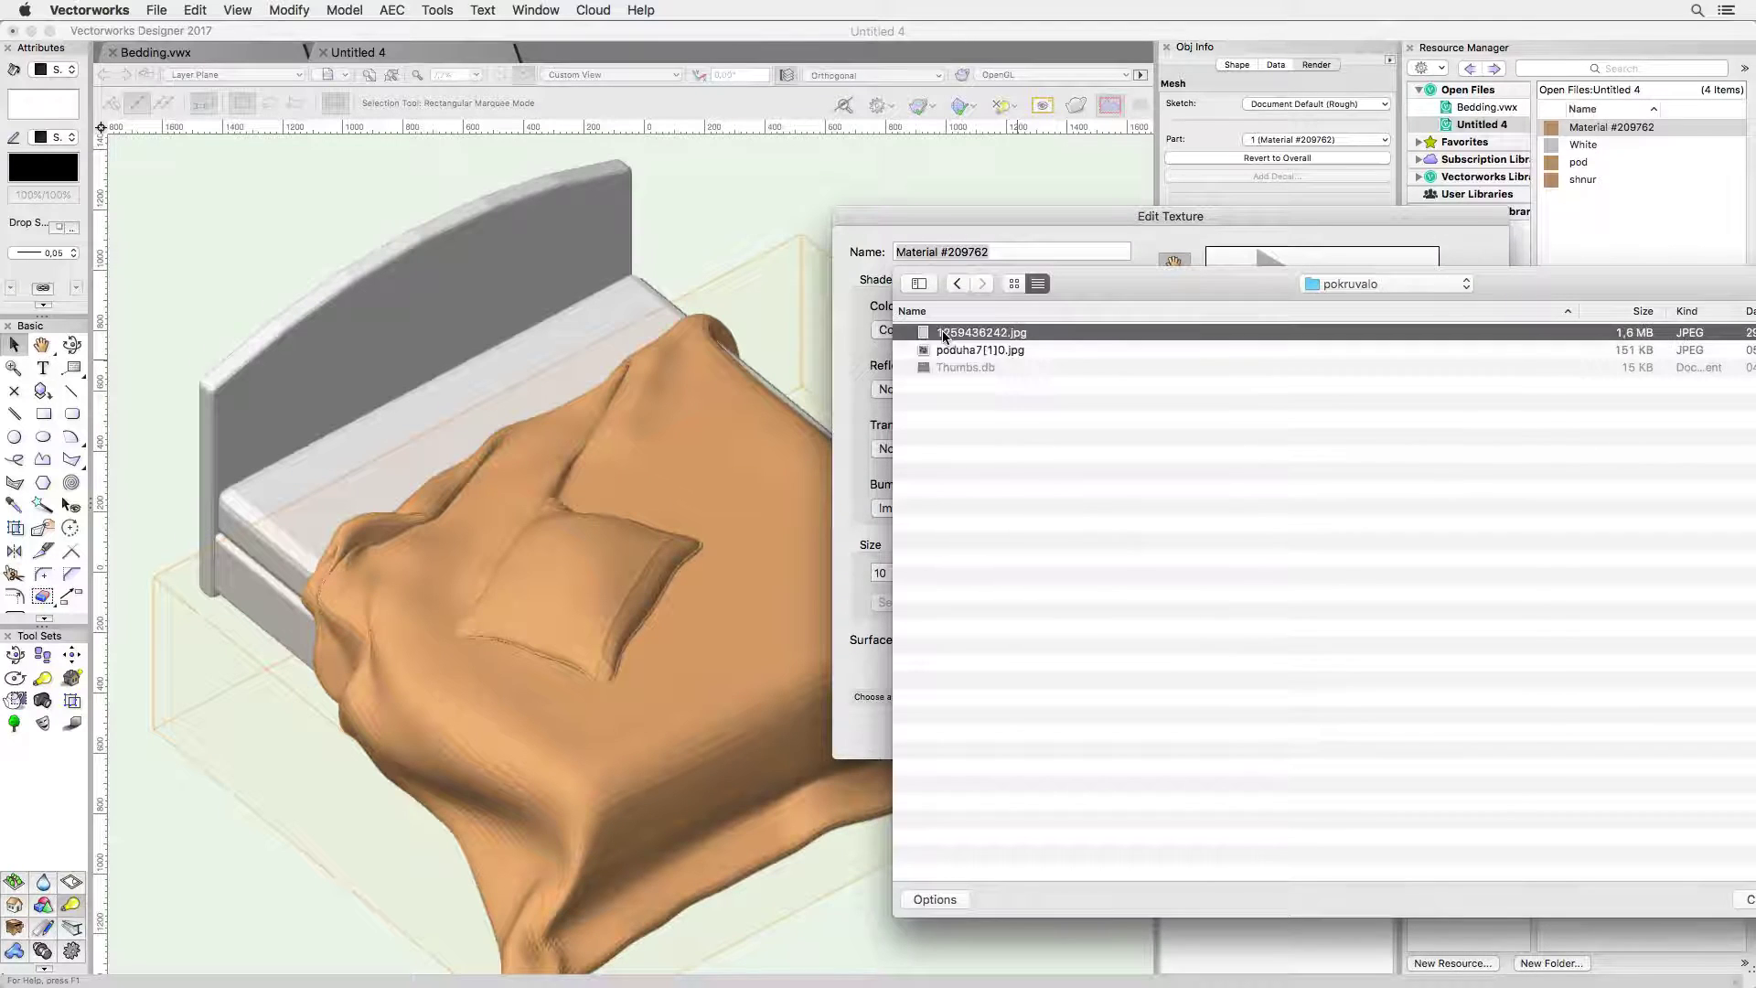
{"action": "double_click", "coordinate": [942, 331]}
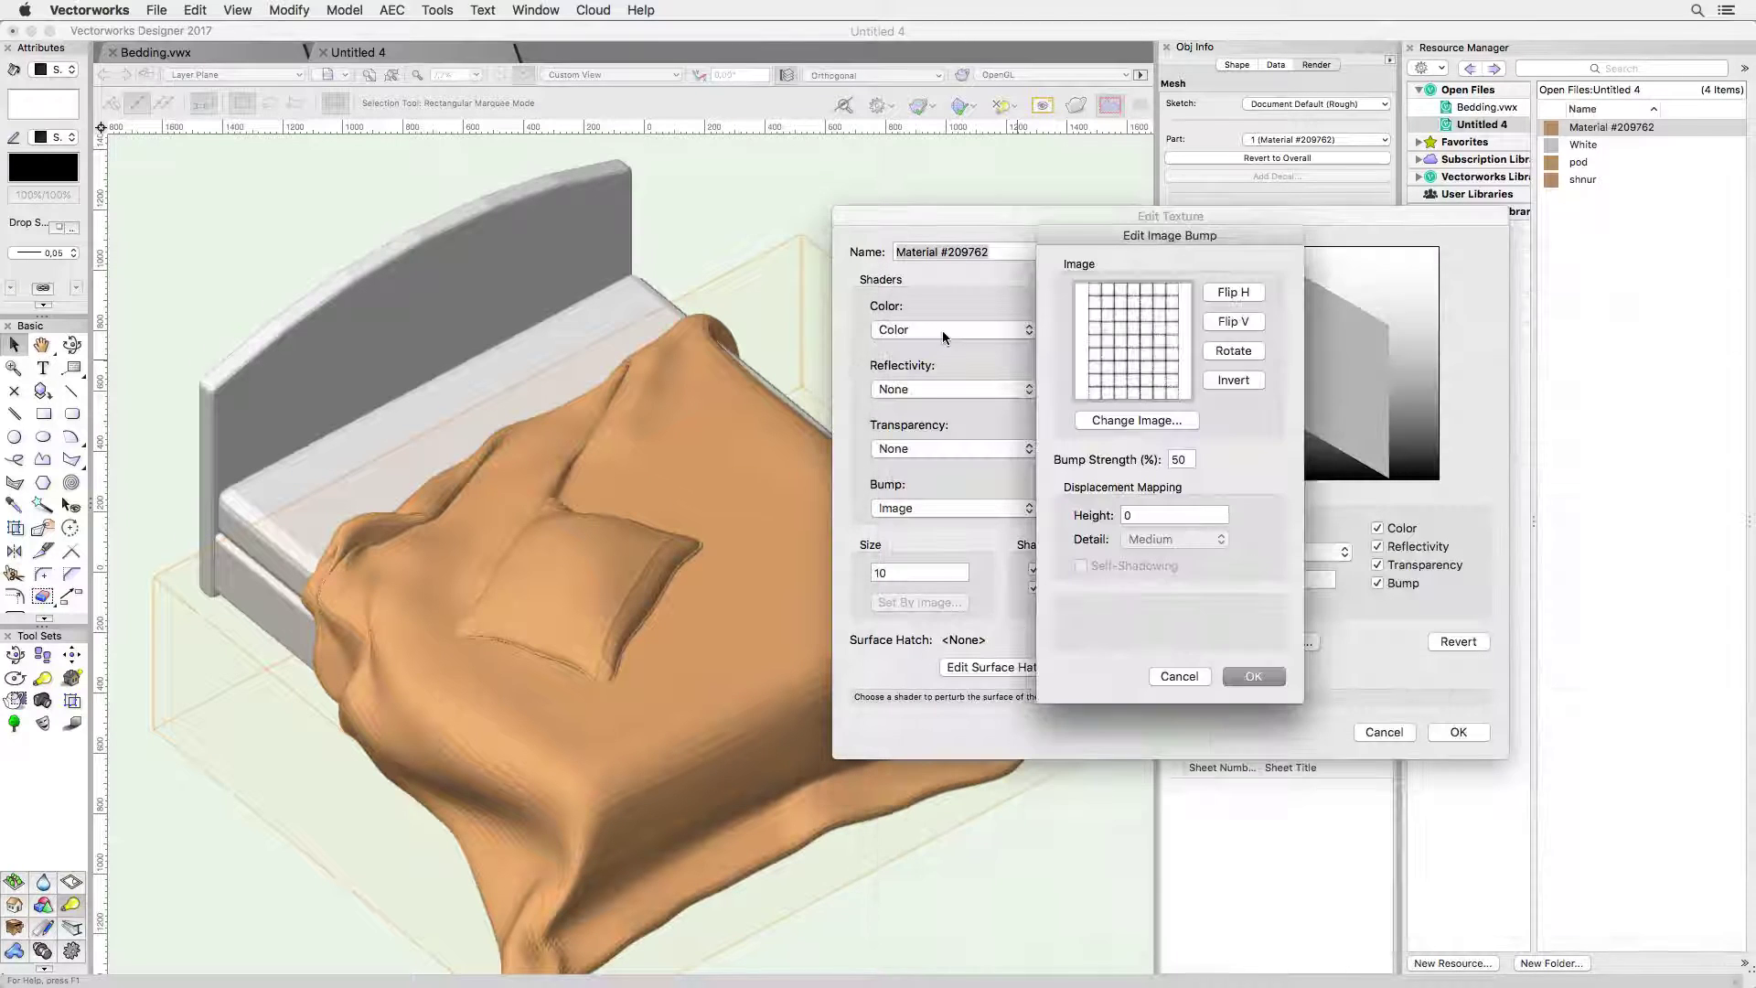
Set the bump image value to 20 and rename the texture Duvet
{"action": "double_click", "coordinate": [1123, 514]}
{"action": "type", "text": "20"}
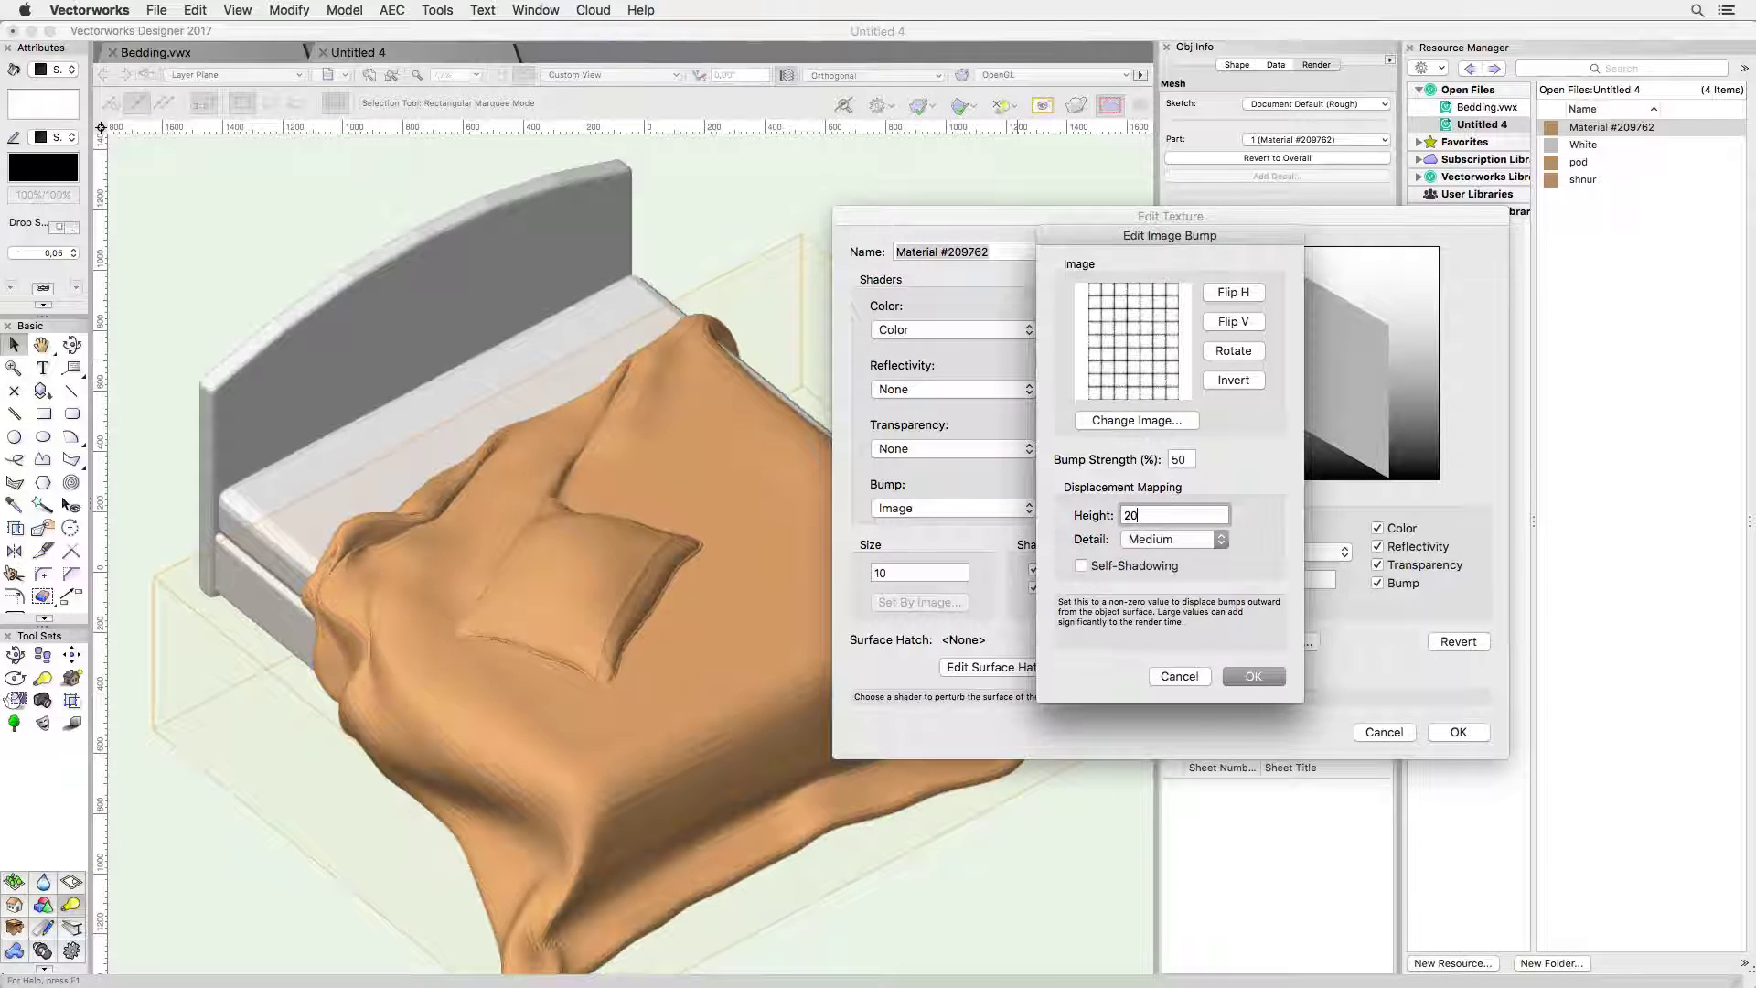
{"action": "left_click", "coordinate": [1254, 677]}
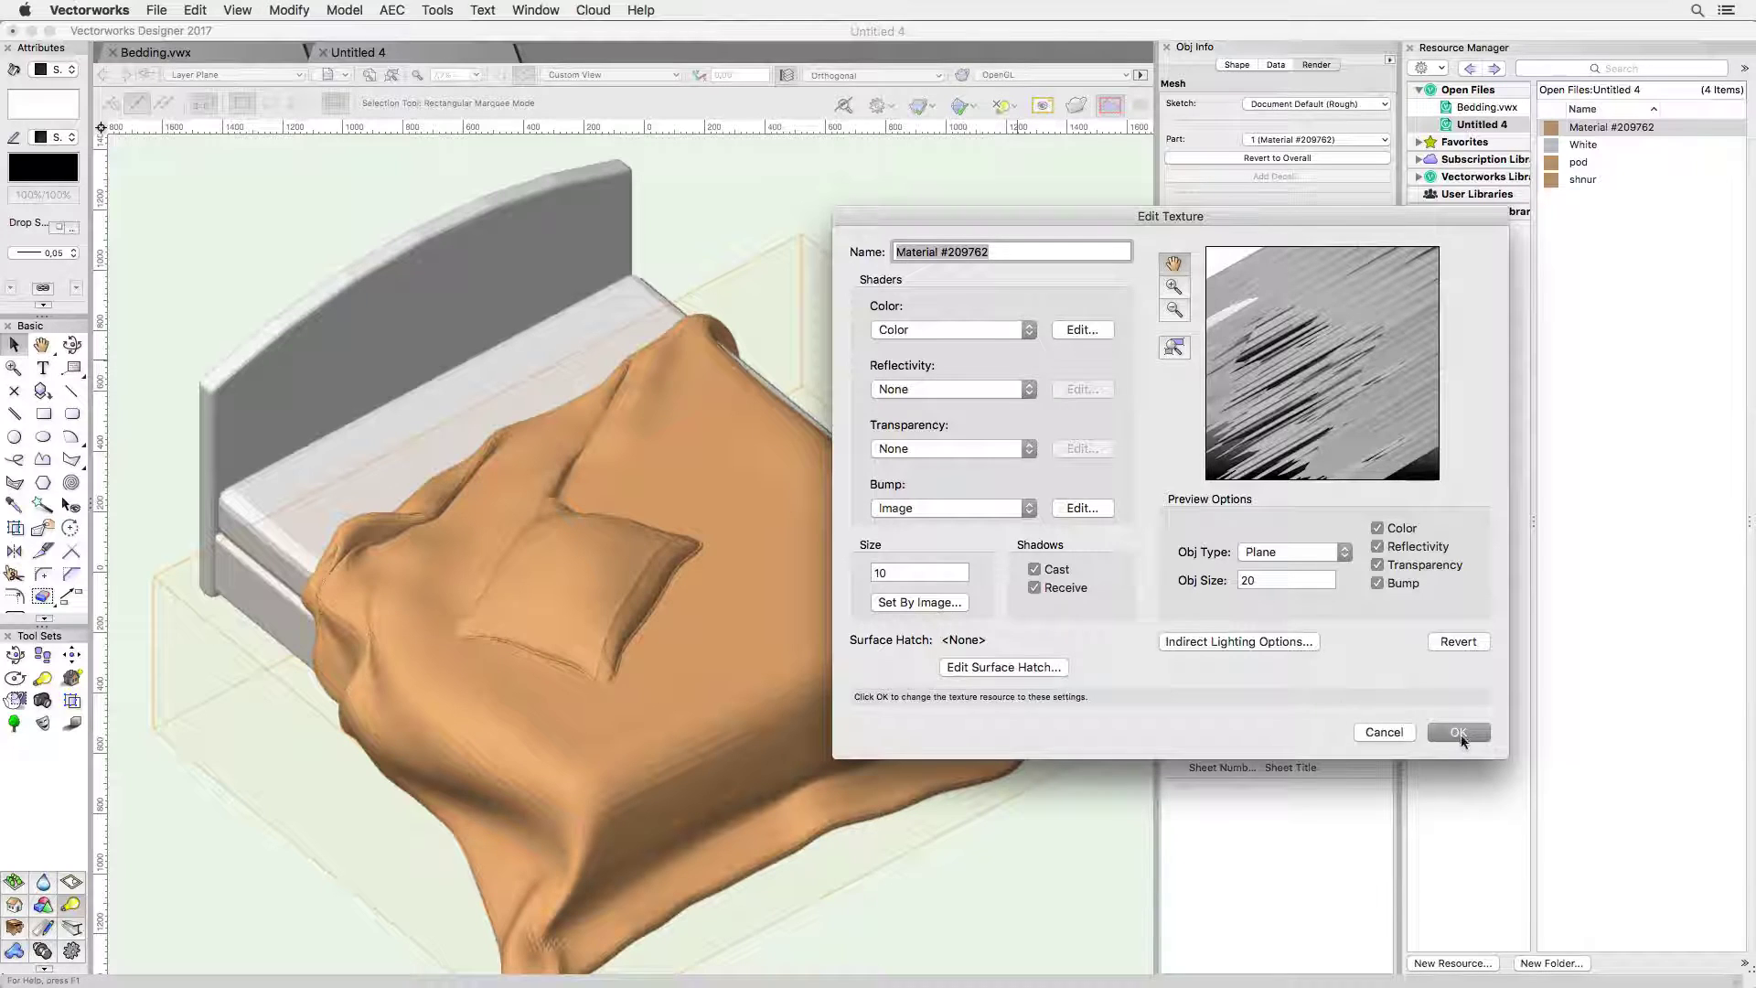
{"action": "type", "text": "Duvet"}
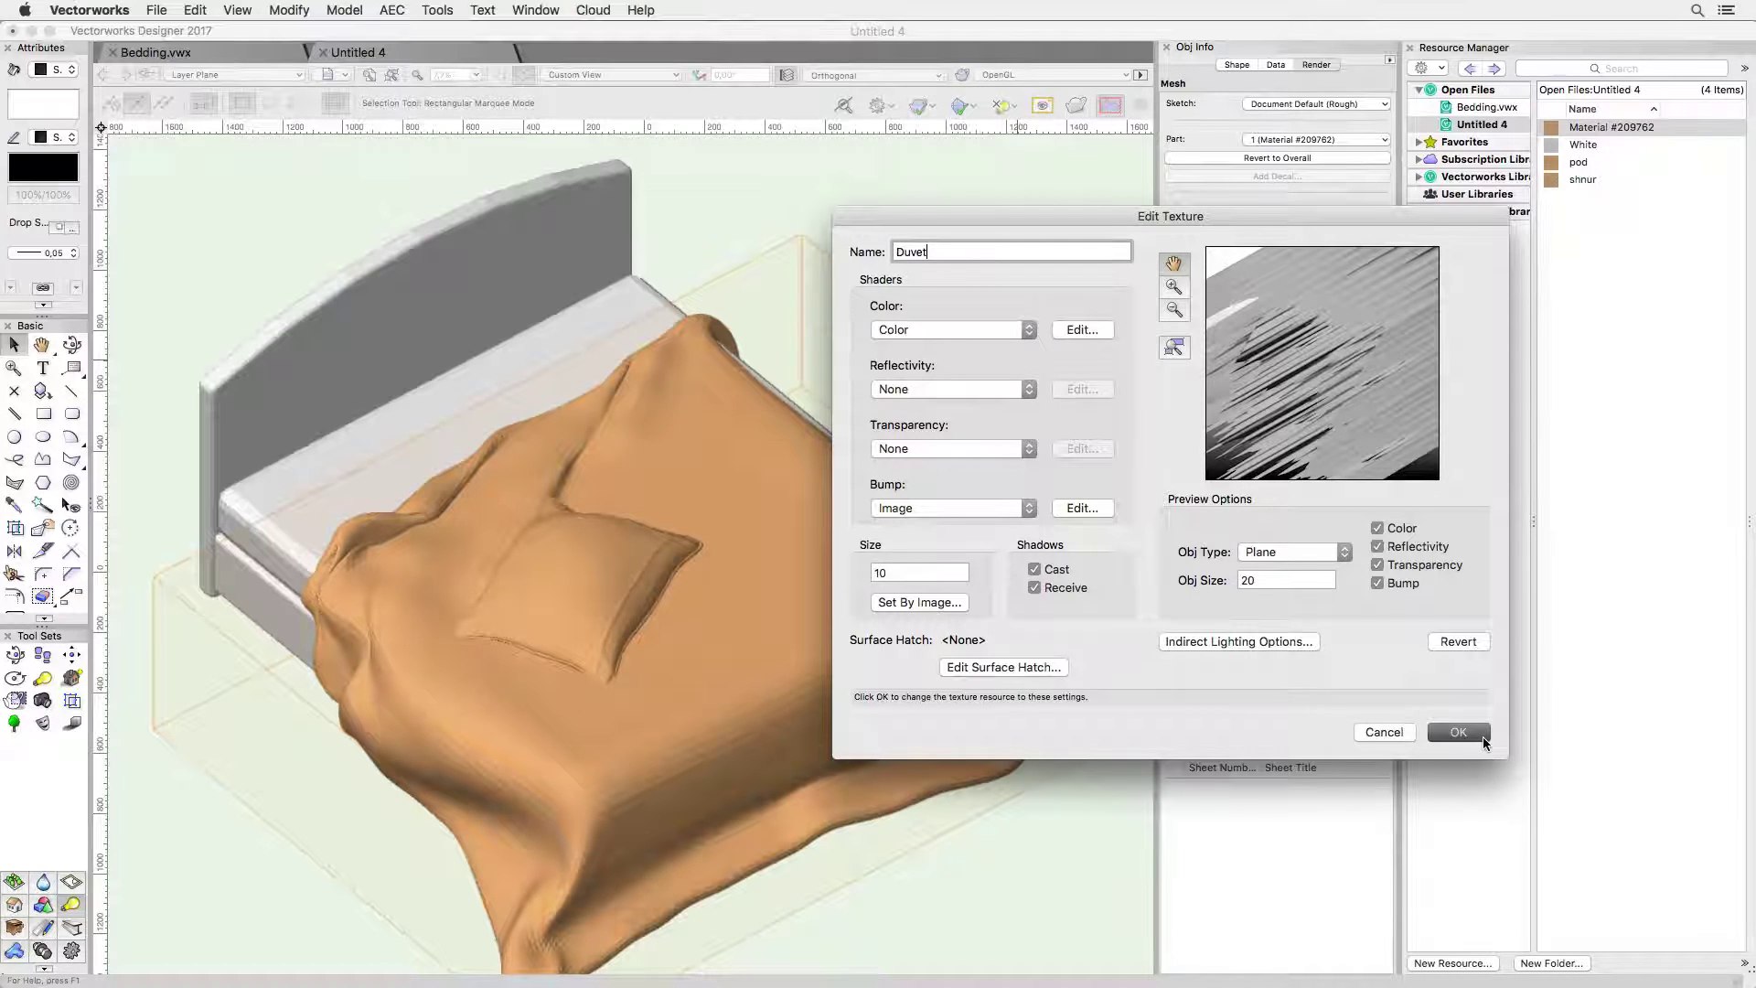
{"action": "left_click", "coordinate": [1483, 737]}
Start a new viewport of the bed rendered with Custom Renderworks
{"action": "left_click", "coordinate": [237, 10]}
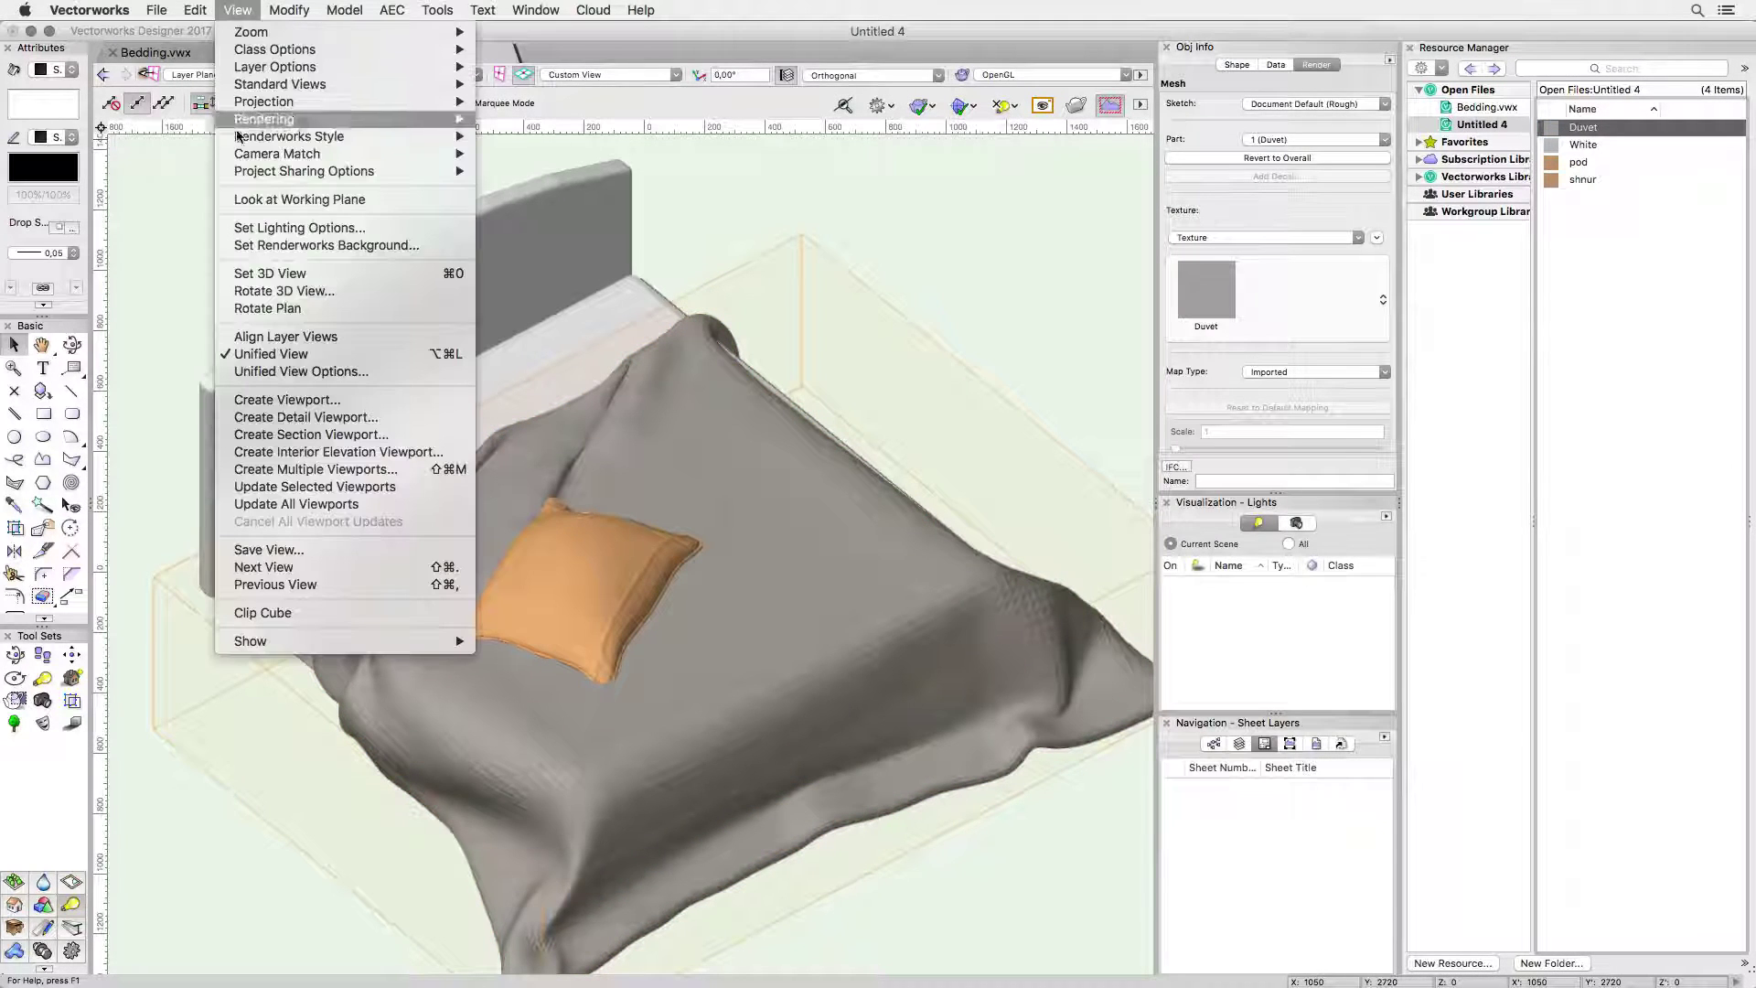
{"action": "left_click", "coordinate": [292, 400]}
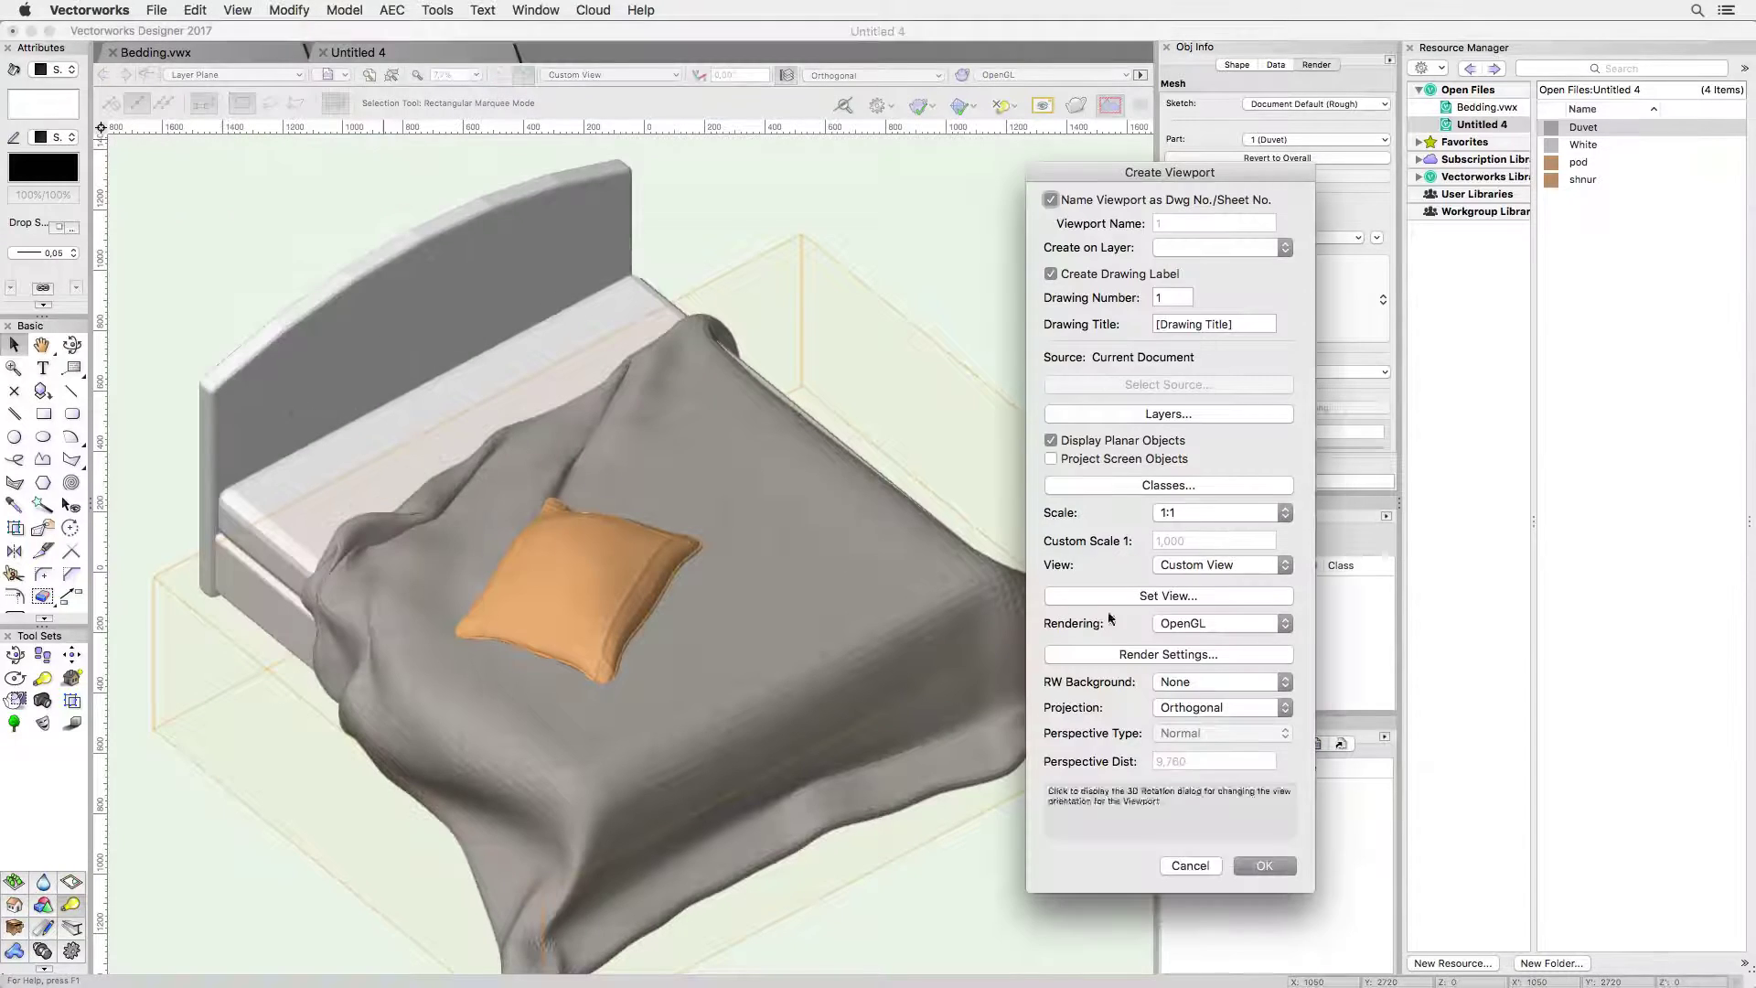
{"action": "left_click", "coordinate": [1186, 624]}
{"action": "left_click", "coordinate": [1185, 745]}
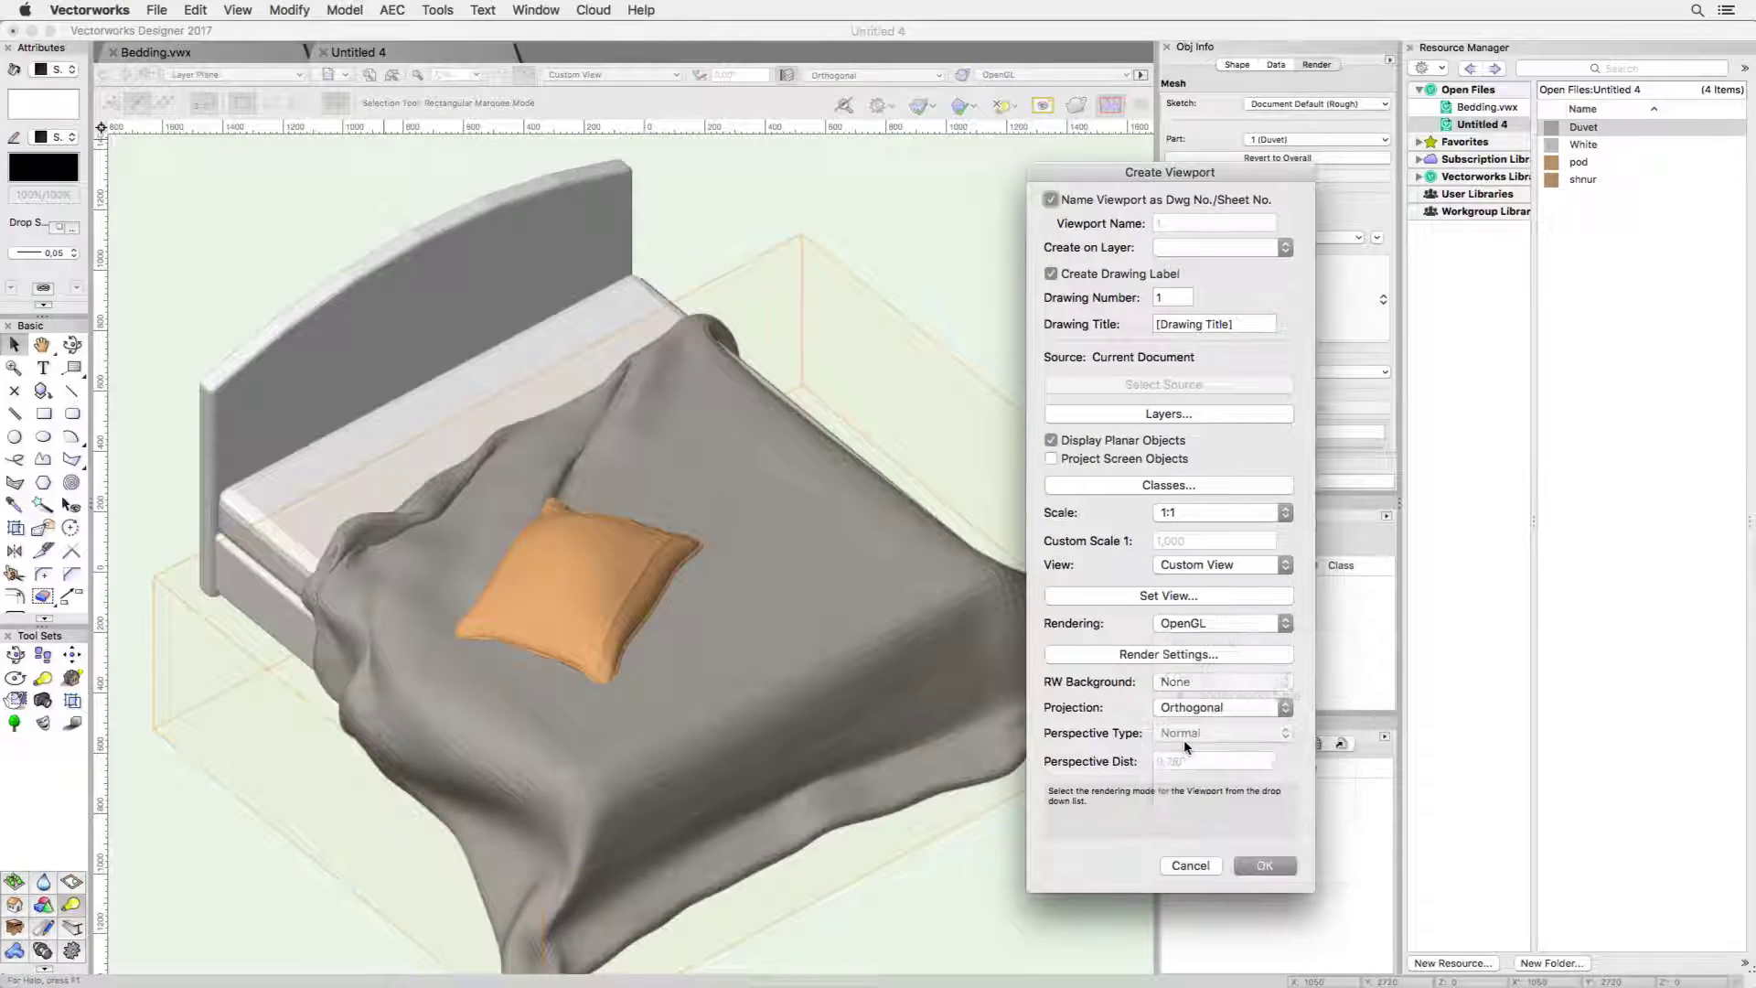
Finish creating the viewport, set its scale to 1:20 and update its render
{"action": "left_click", "coordinate": [1264, 866]}
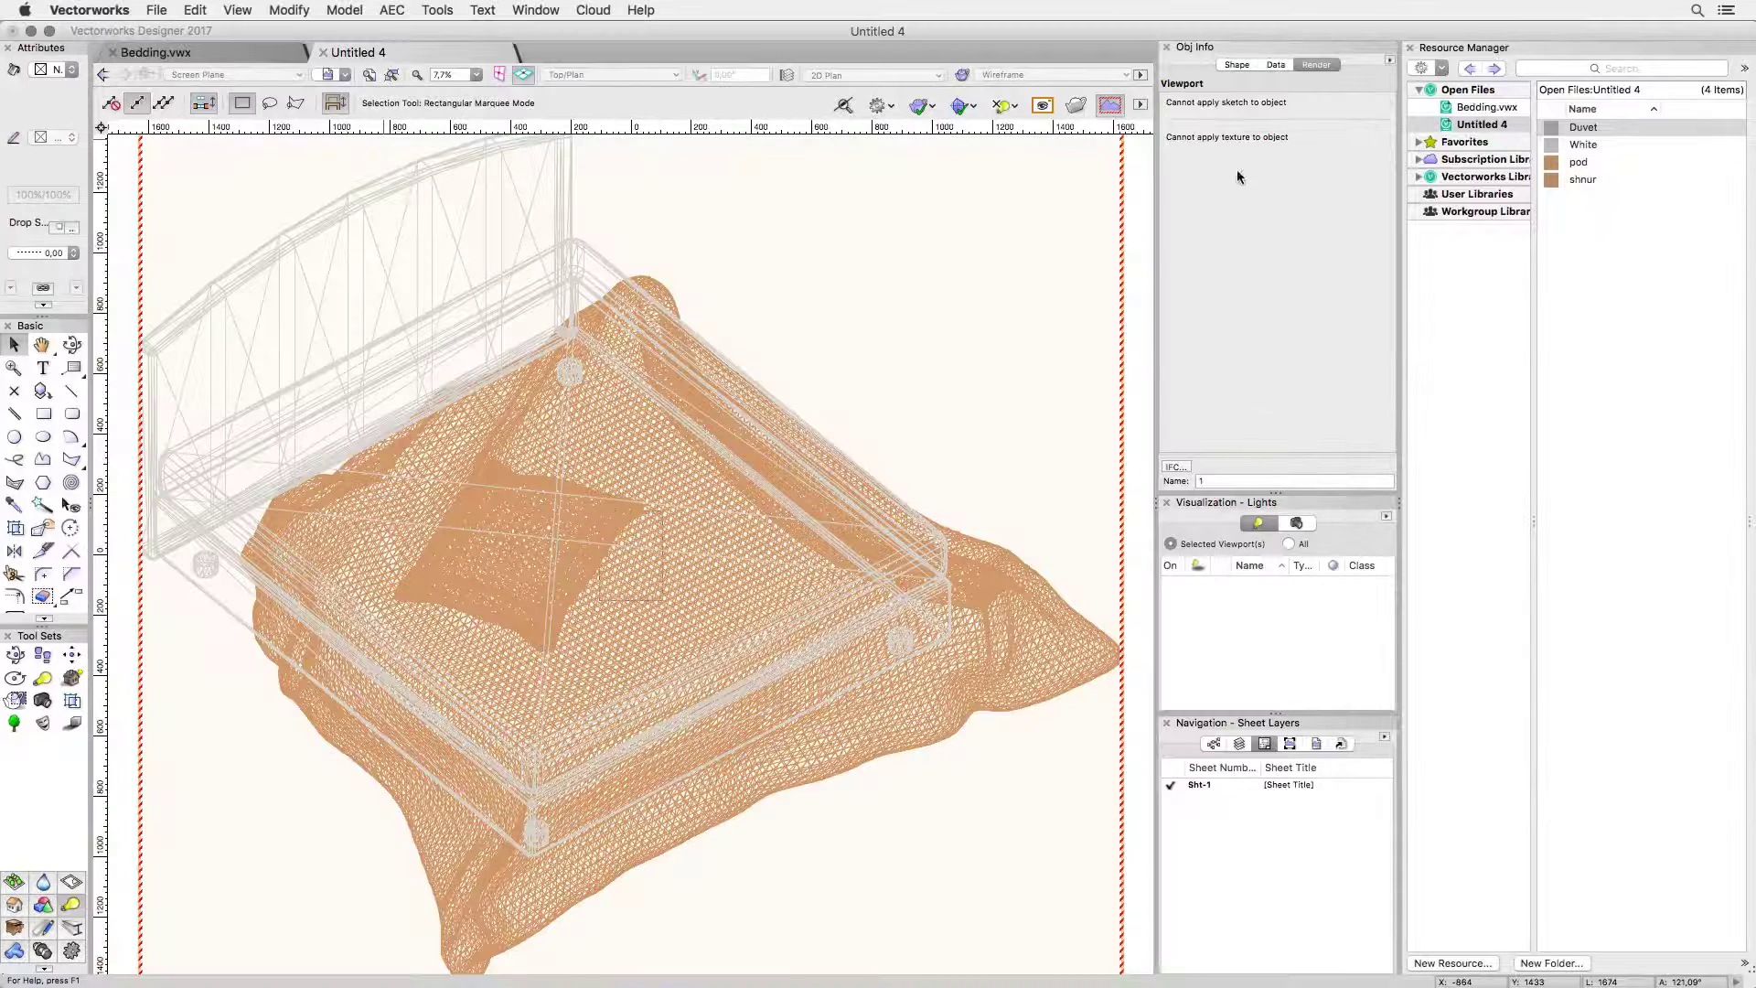
{"action": "left_click", "coordinate": [1236, 64]}
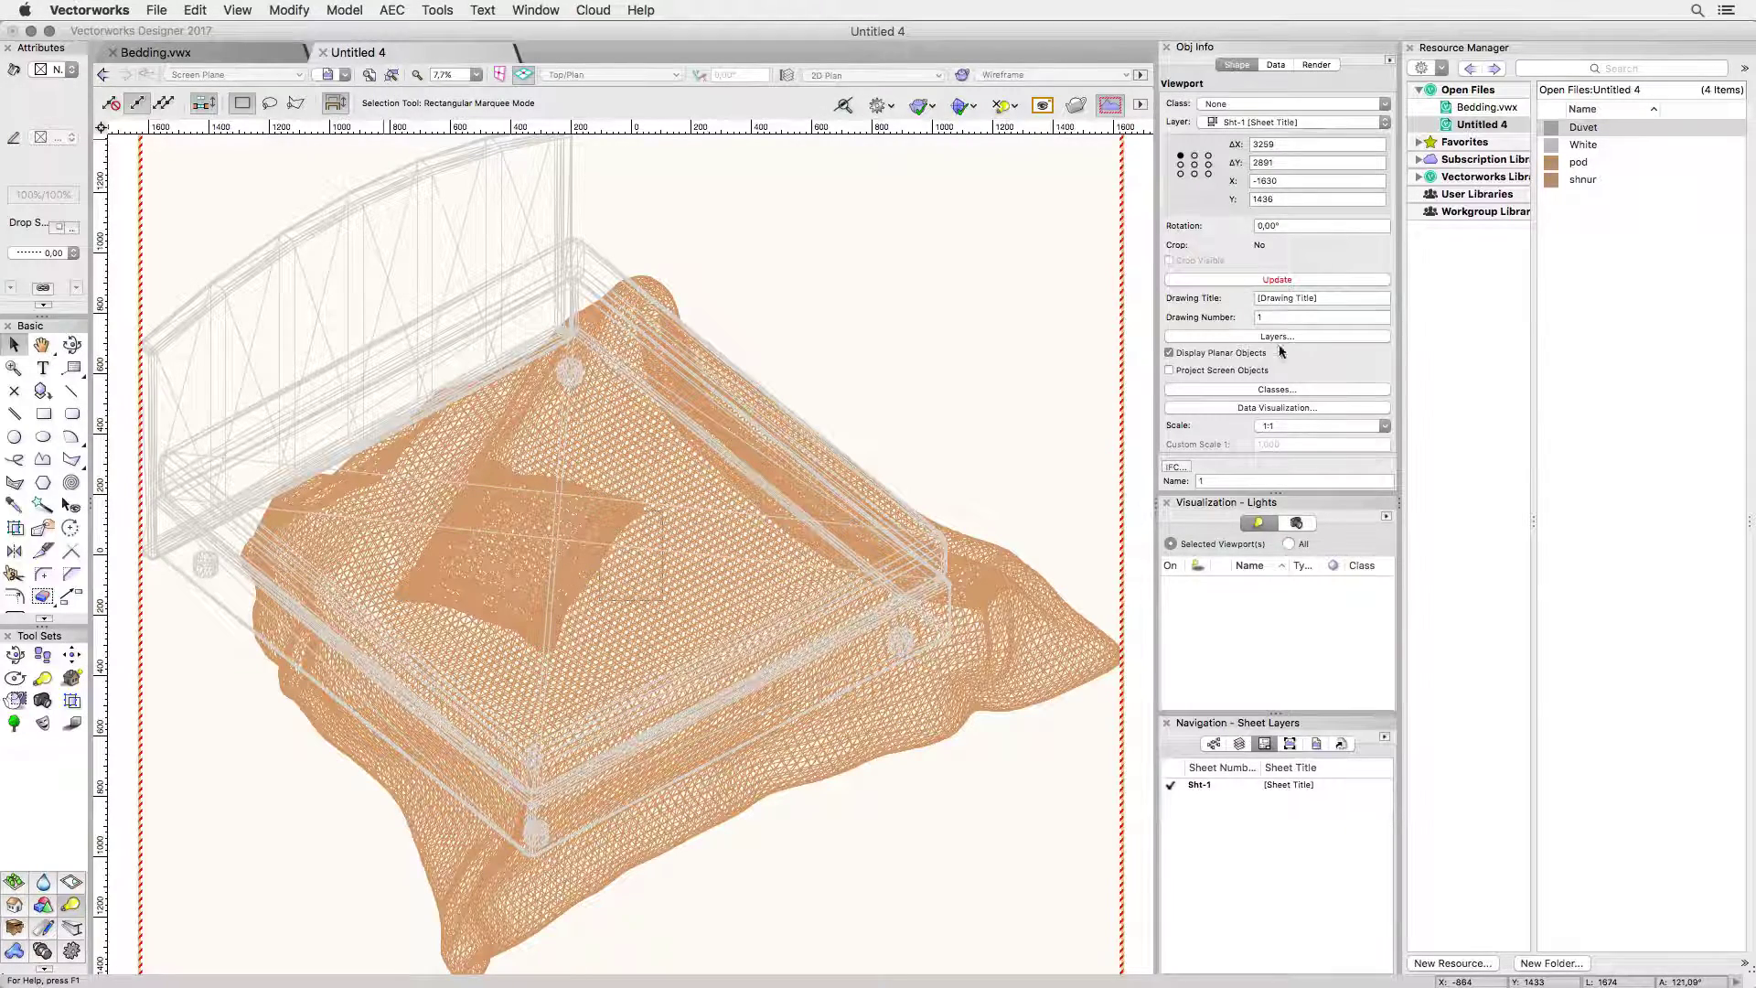
{"action": "left_click", "coordinate": [1289, 426]}
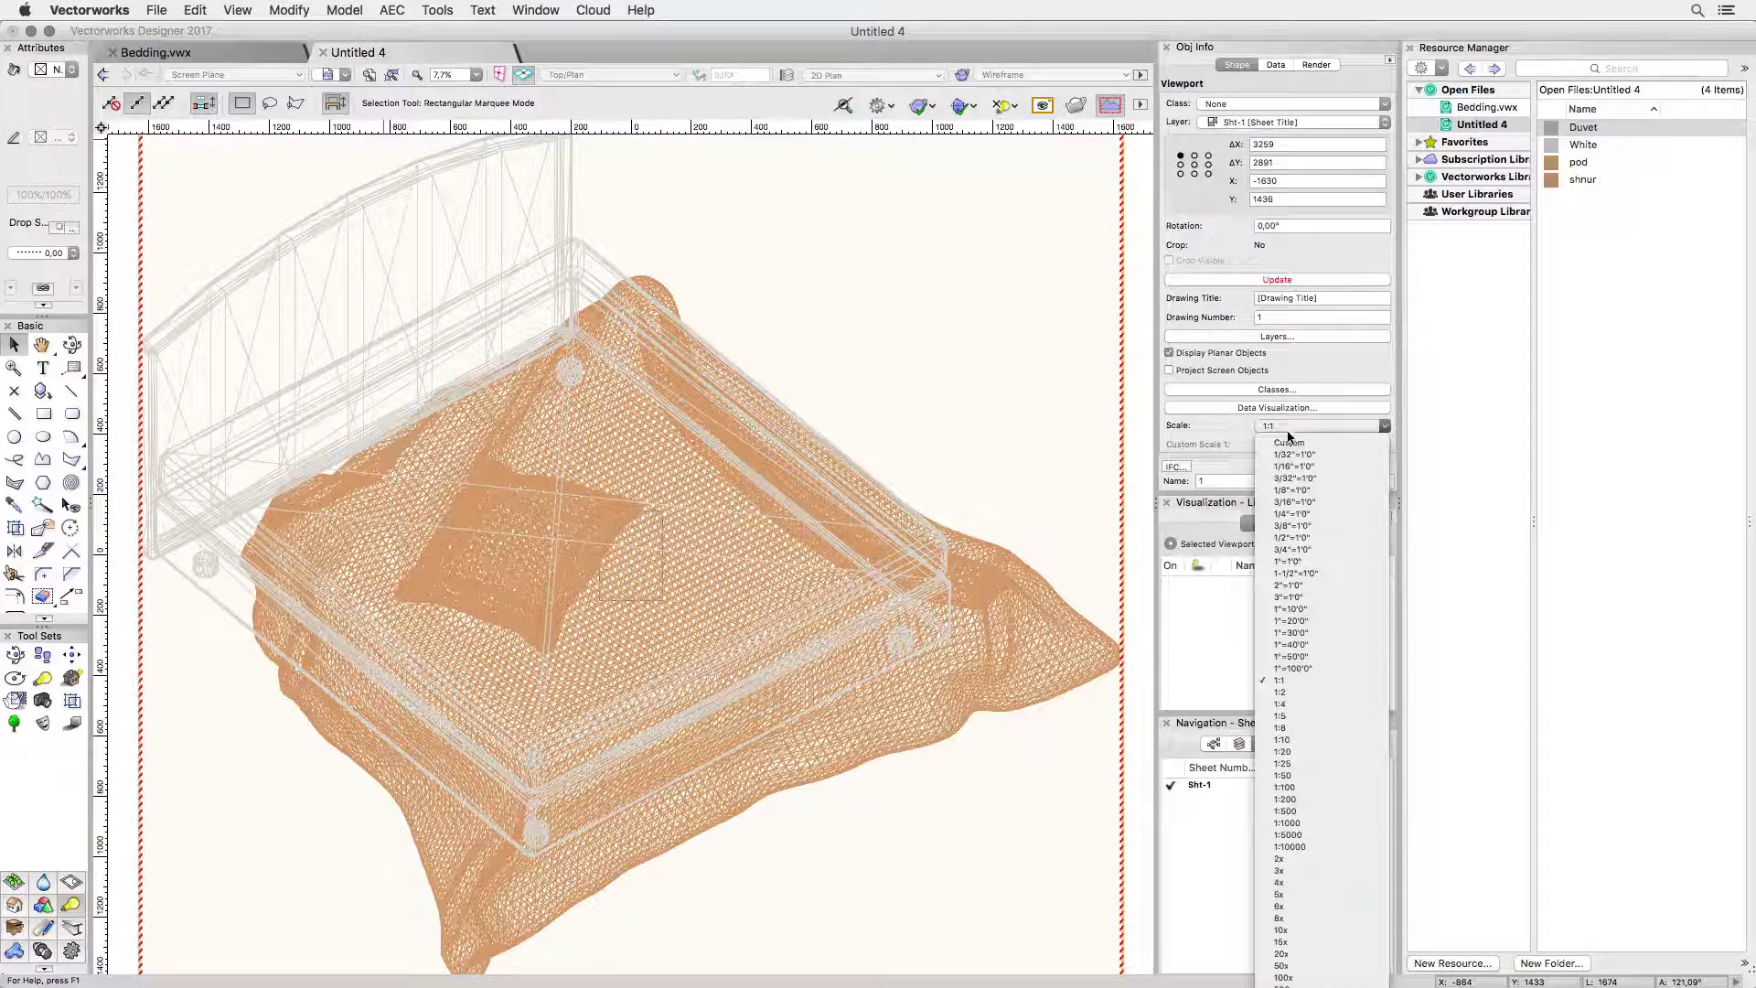
{"action": "left_click", "coordinate": [1335, 745]}
{"action": "left_click", "coordinate": [1237, 279]}
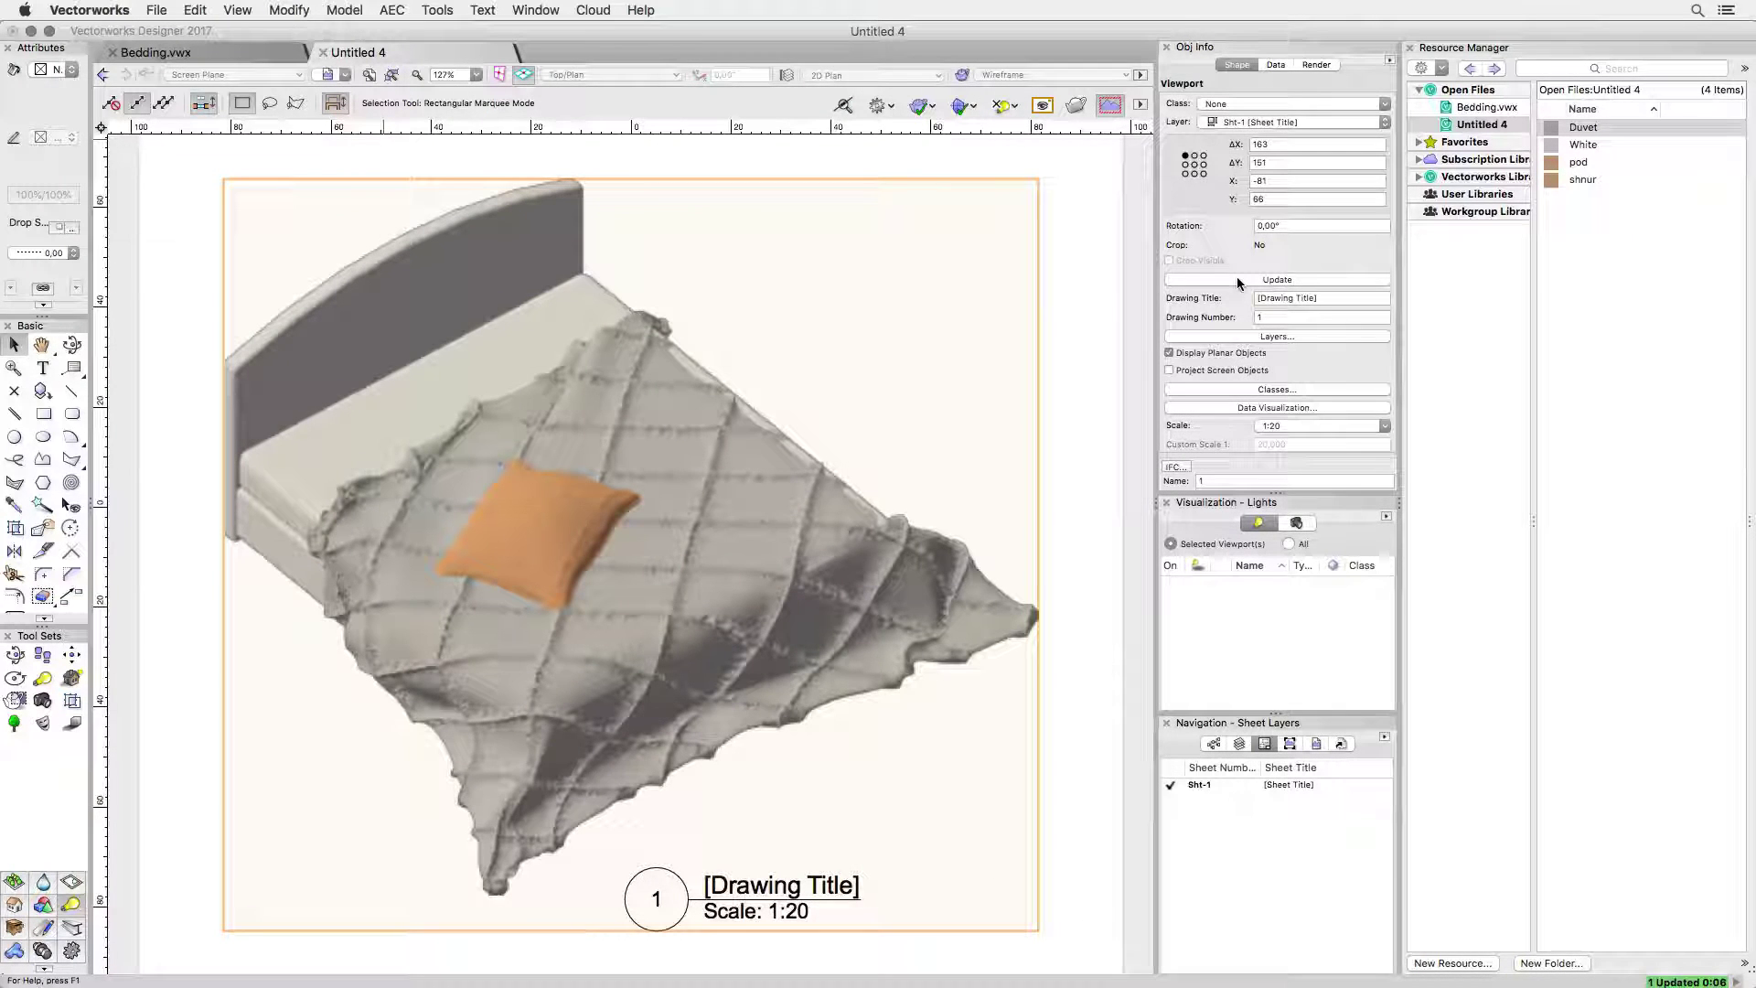
{"action": "right_click", "coordinate": [1570, 131]}
Invert the Duvet texture's bump image and confirm both texture dialogs
{"action": "left_click", "coordinate": [1574, 247]}
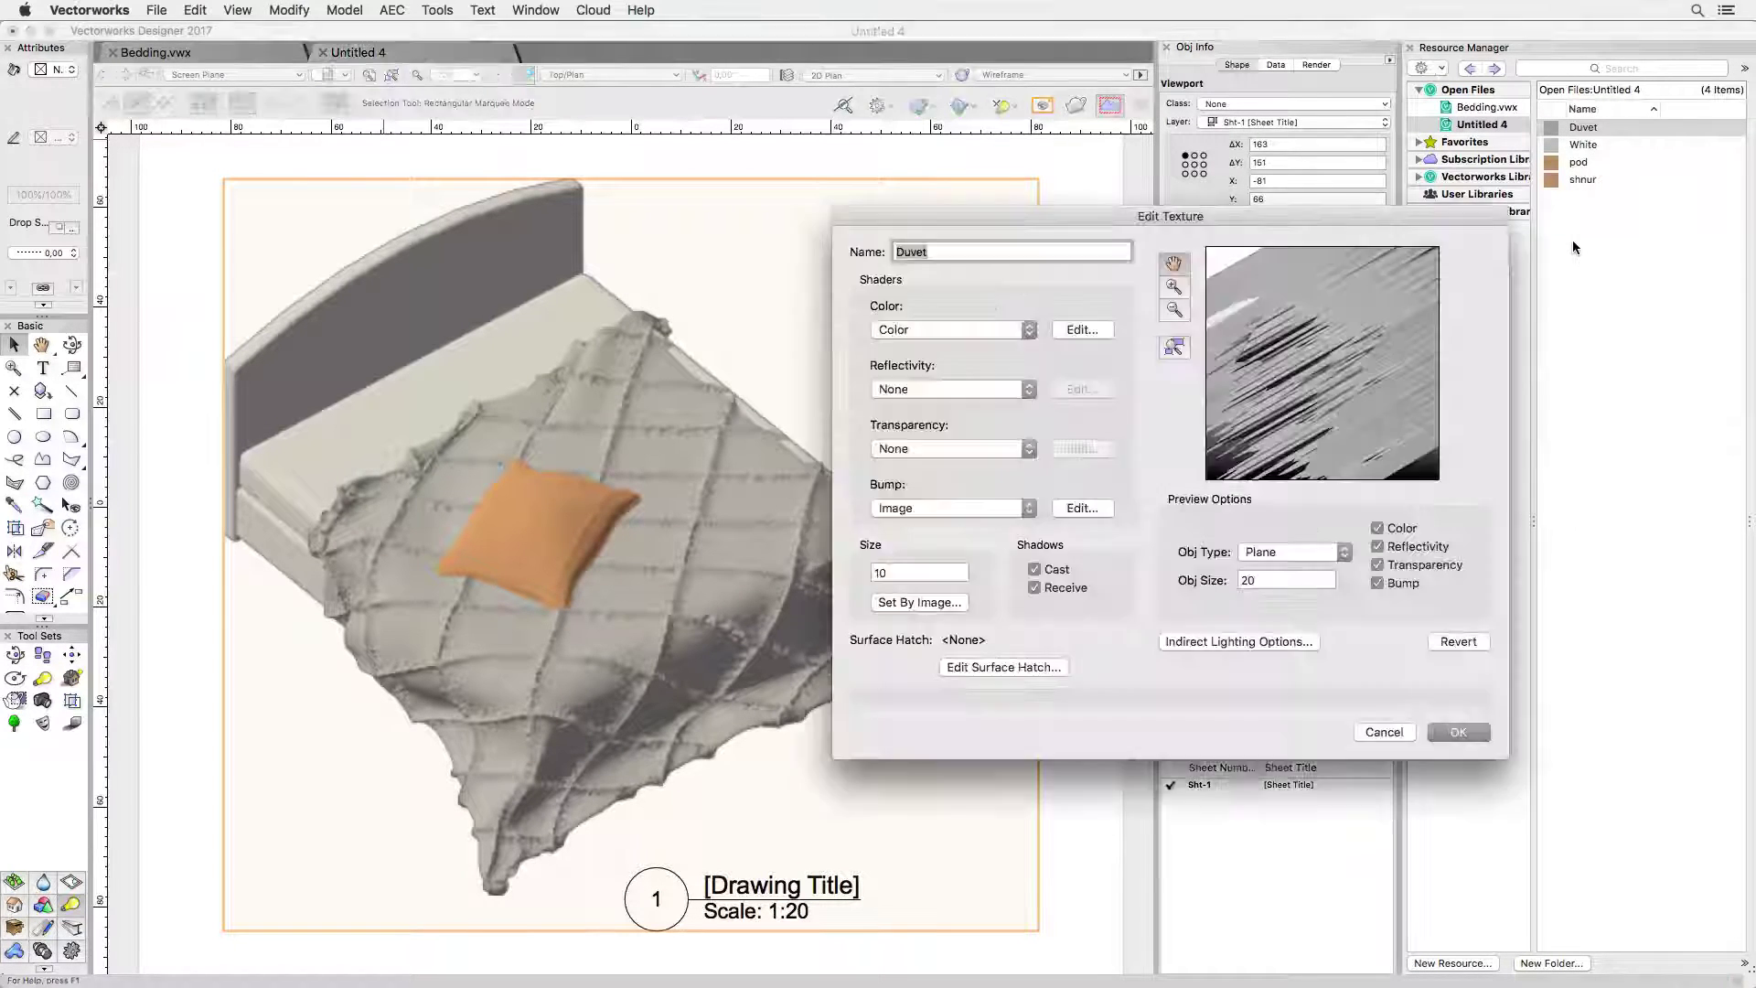
{"action": "left_click", "coordinate": [1082, 509]}
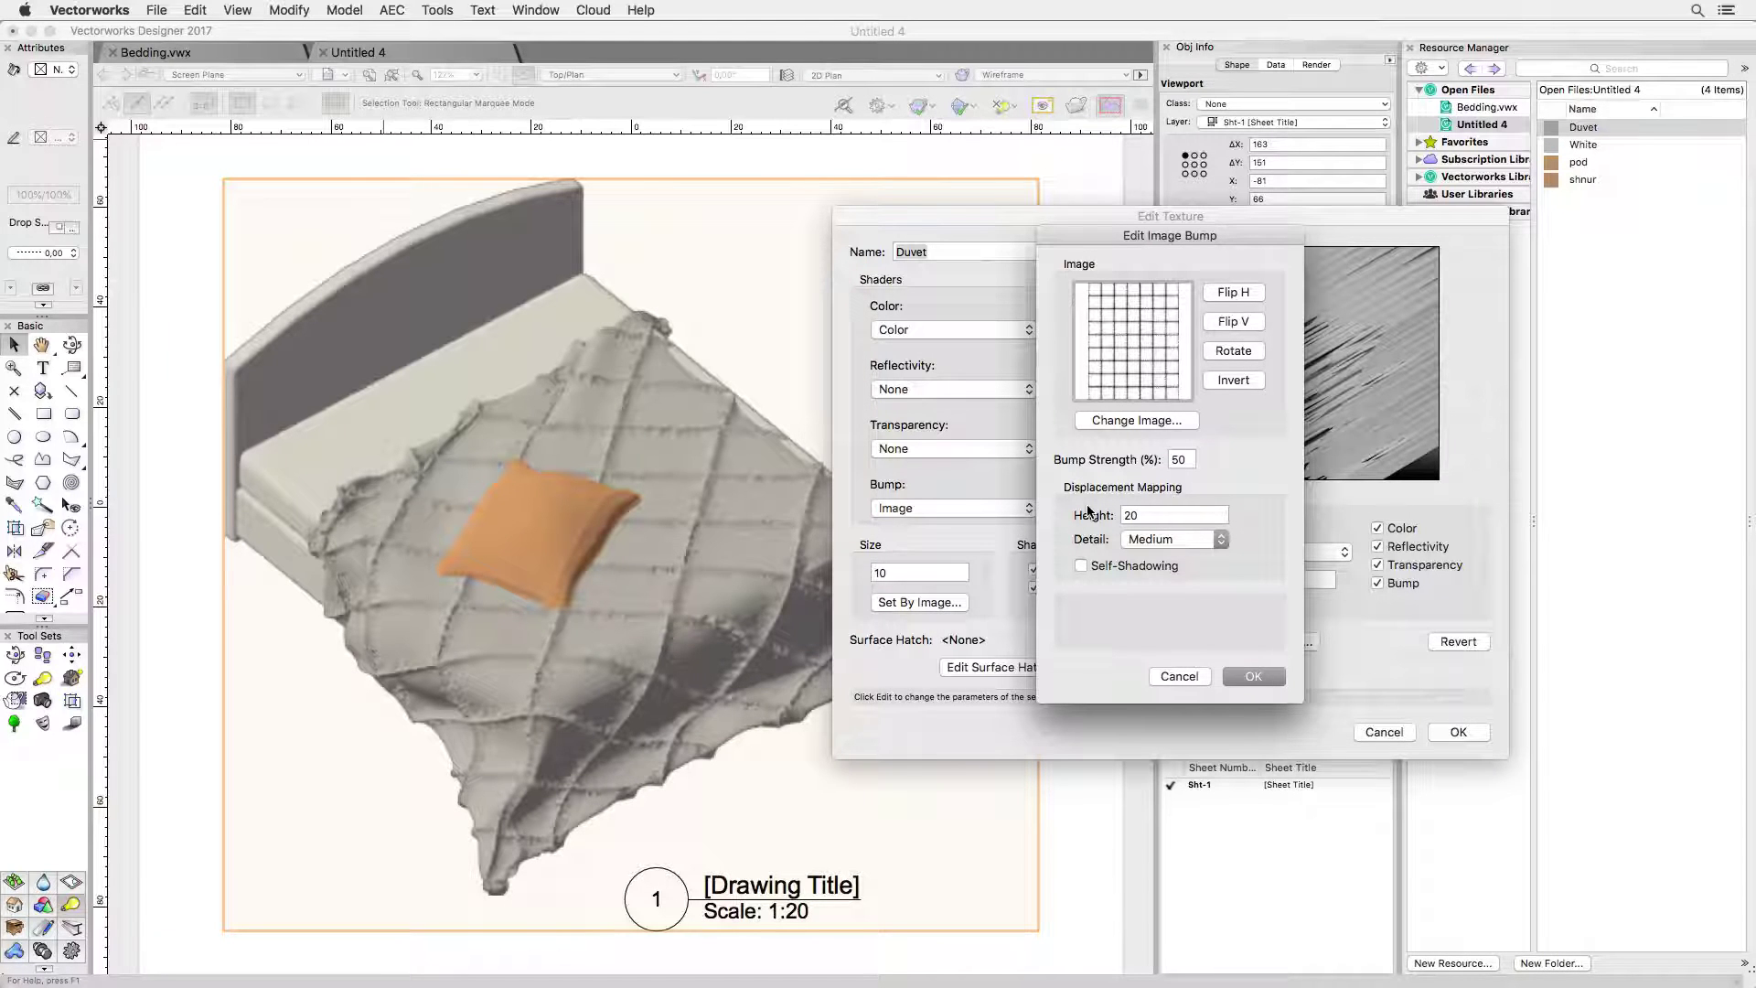
{"action": "left_click", "coordinate": [1232, 379]}
{"action": "left_click", "coordinate": [1251, 677]}
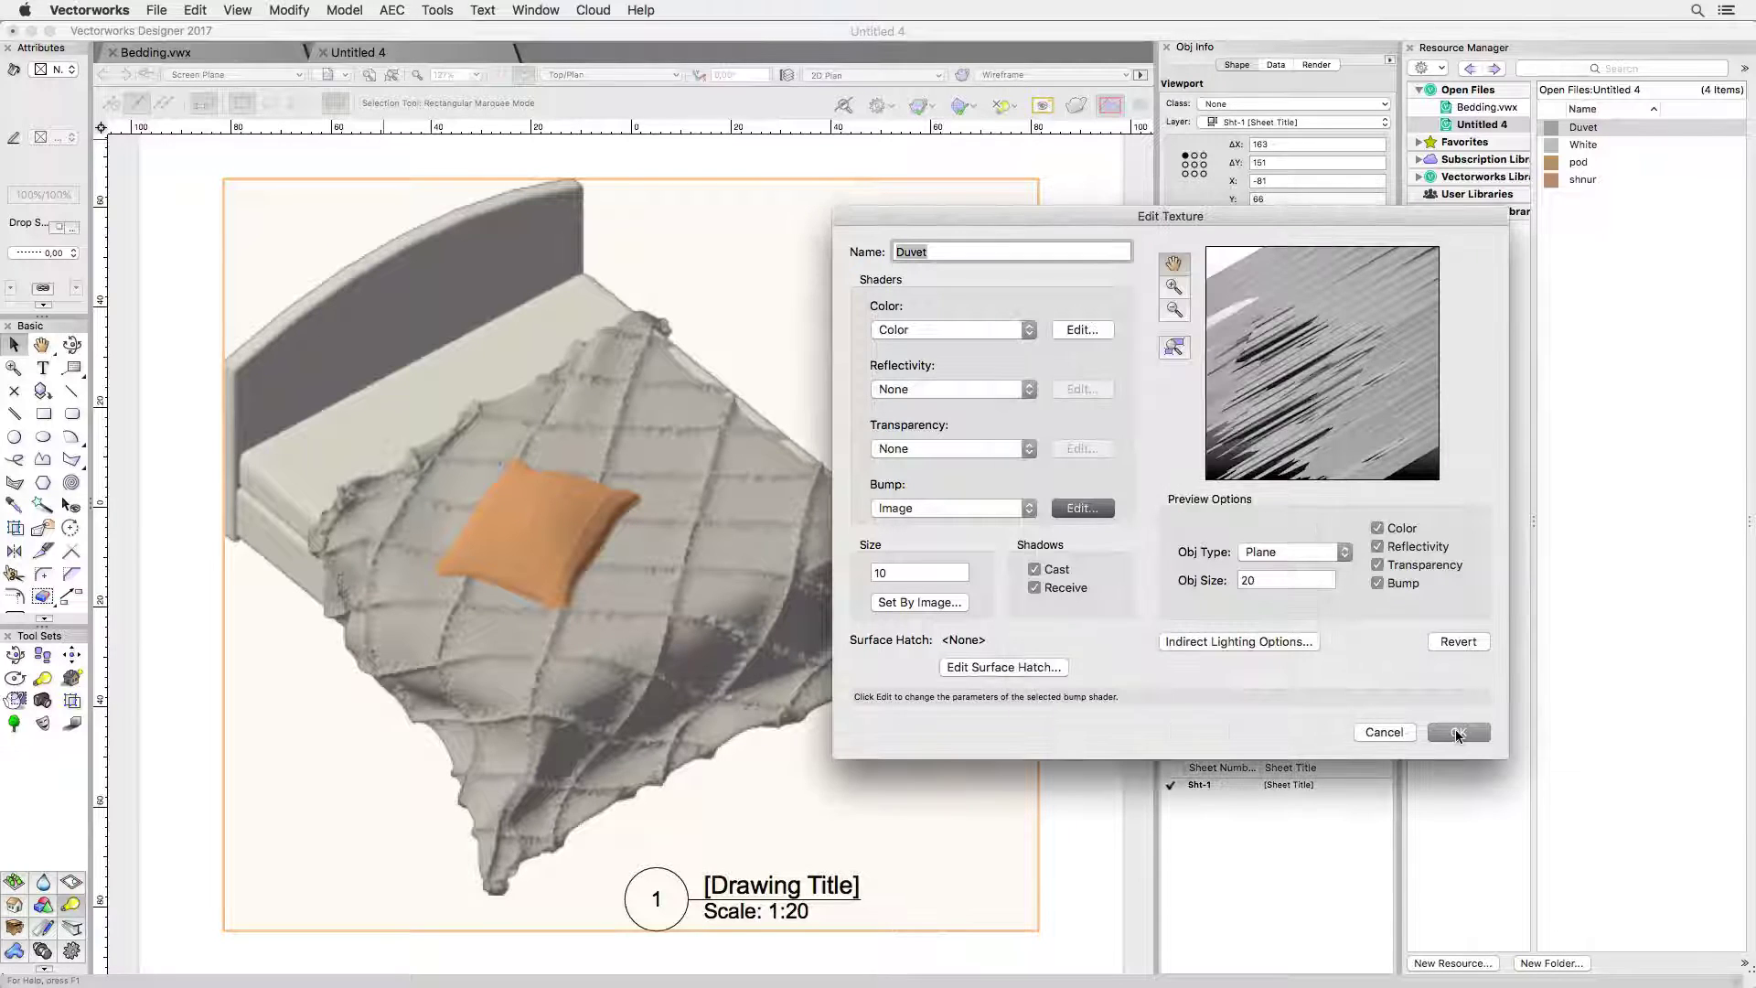
{"action": "left_click", "coordinate": [1456, 730]}
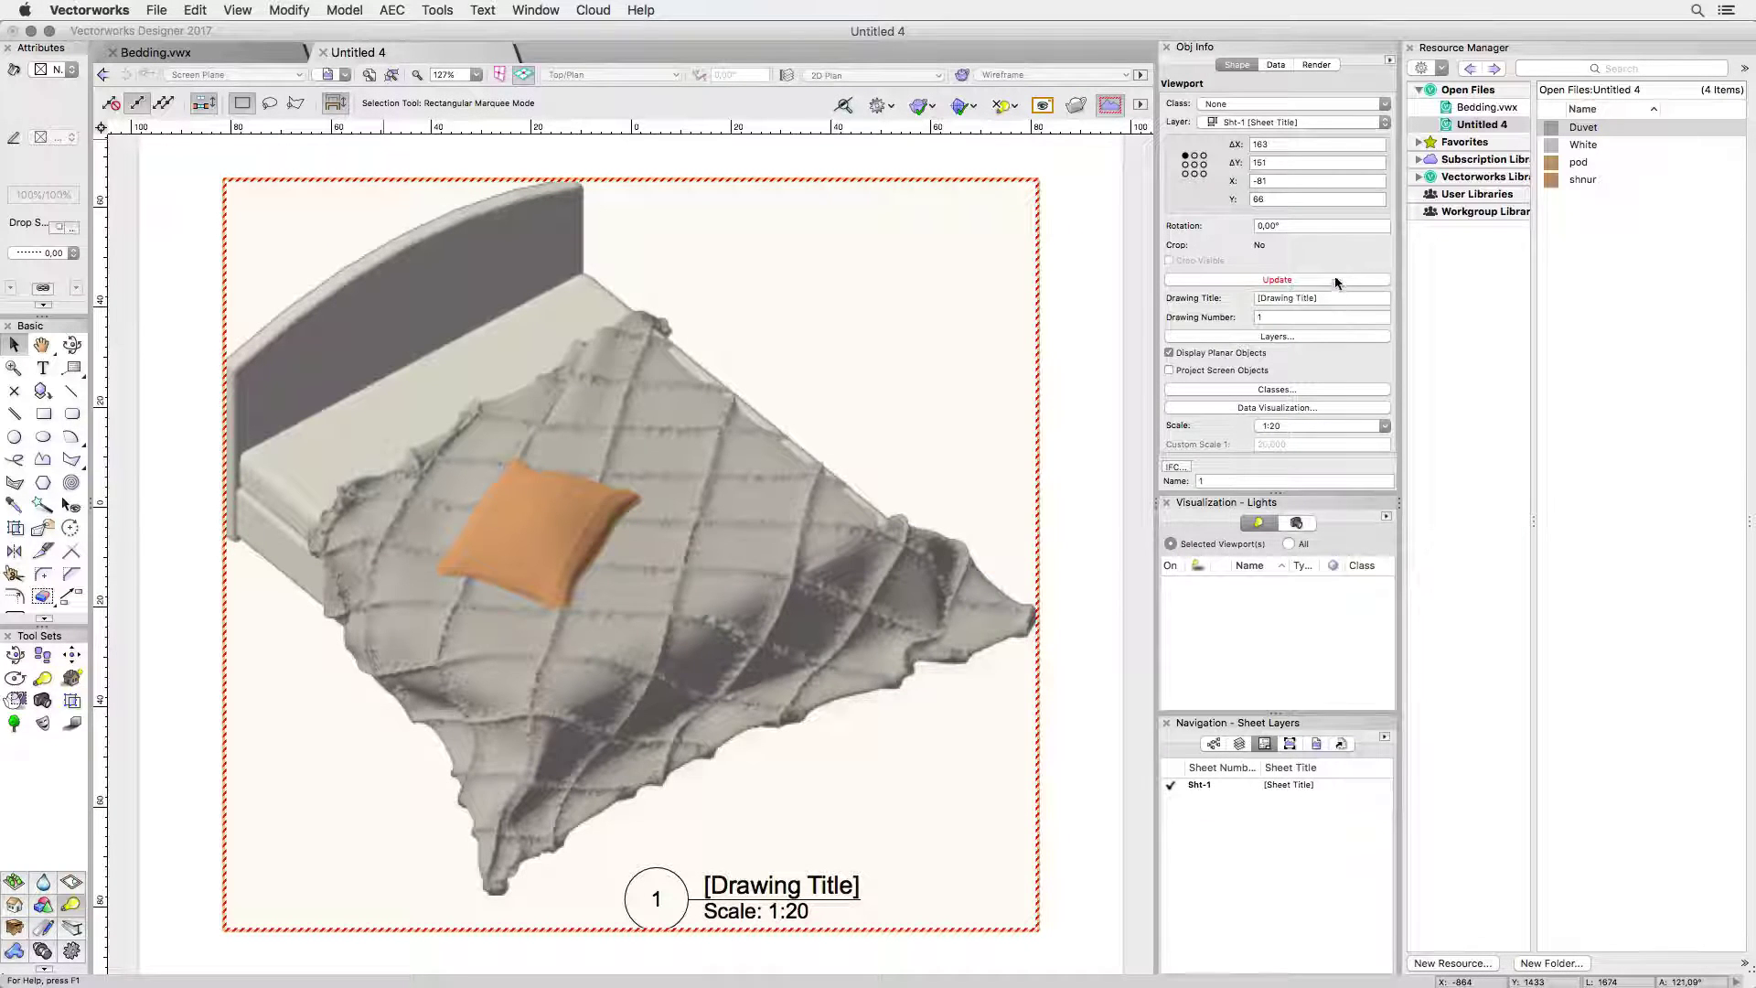
Activate Design Layer-1 and select the duvet group to copy
{"action": "left_click", "coordinate": [1240, 745]}
{"action": "left_click", "coordinate": [1215, 808]}
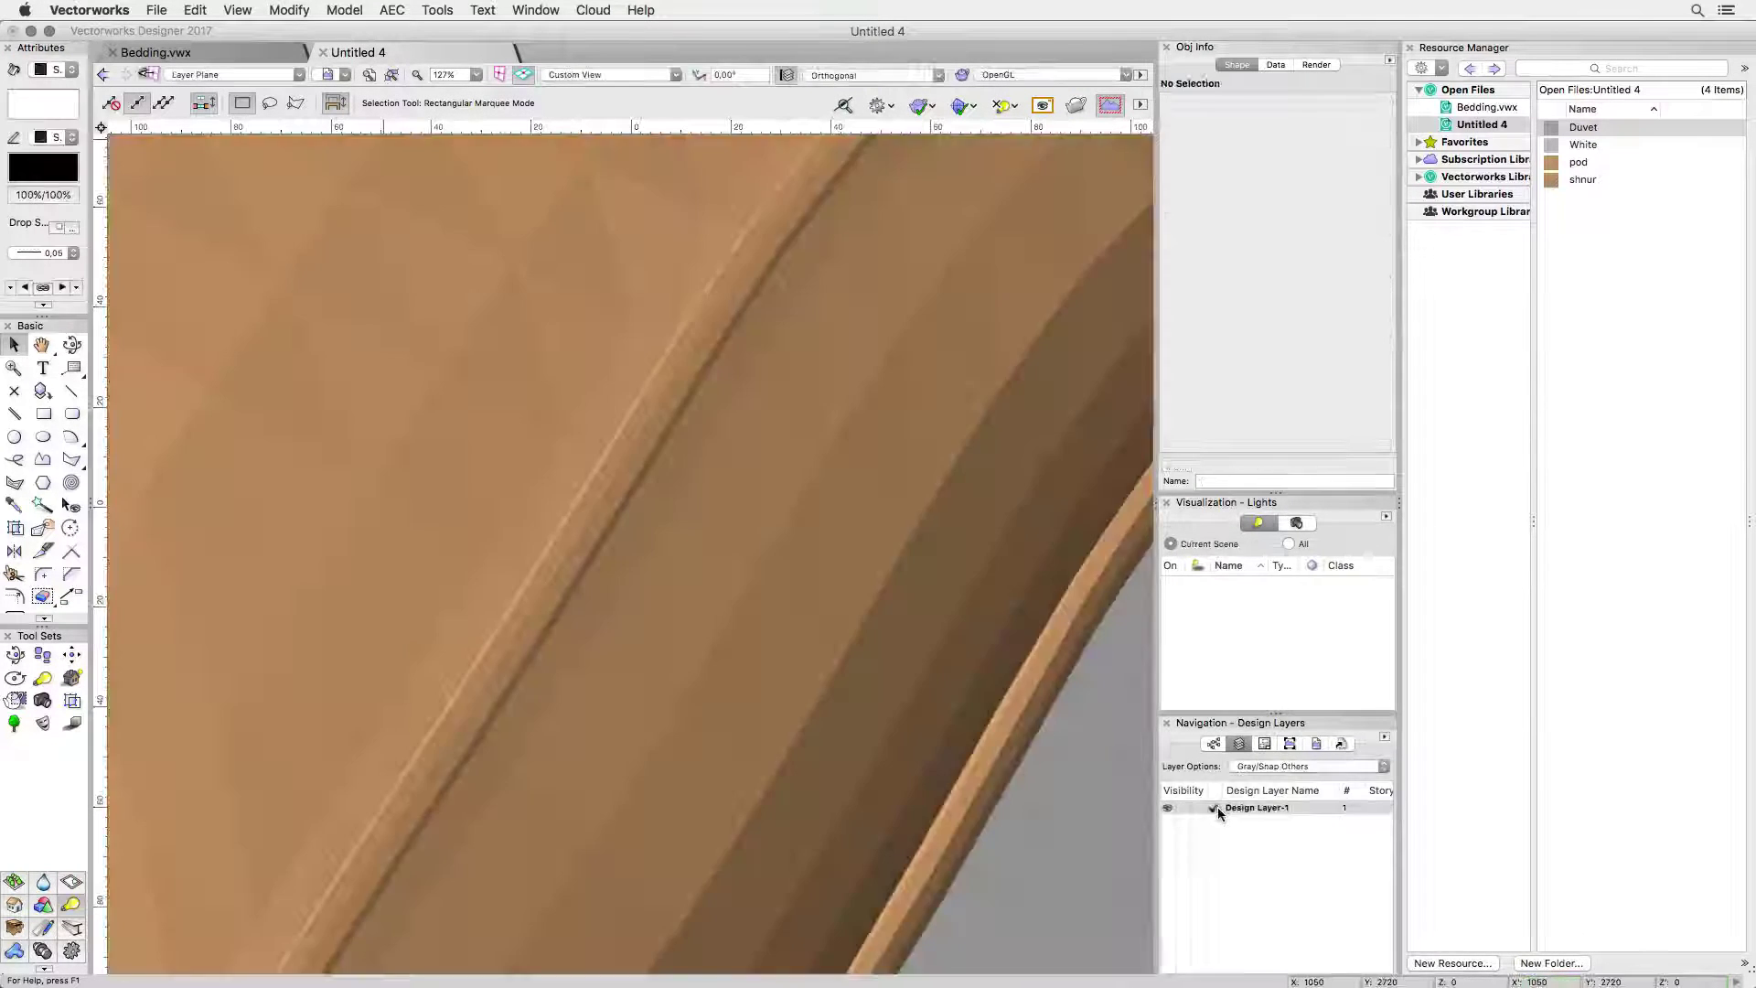
{"action": "left_click", "coordinate": [990, 412]}
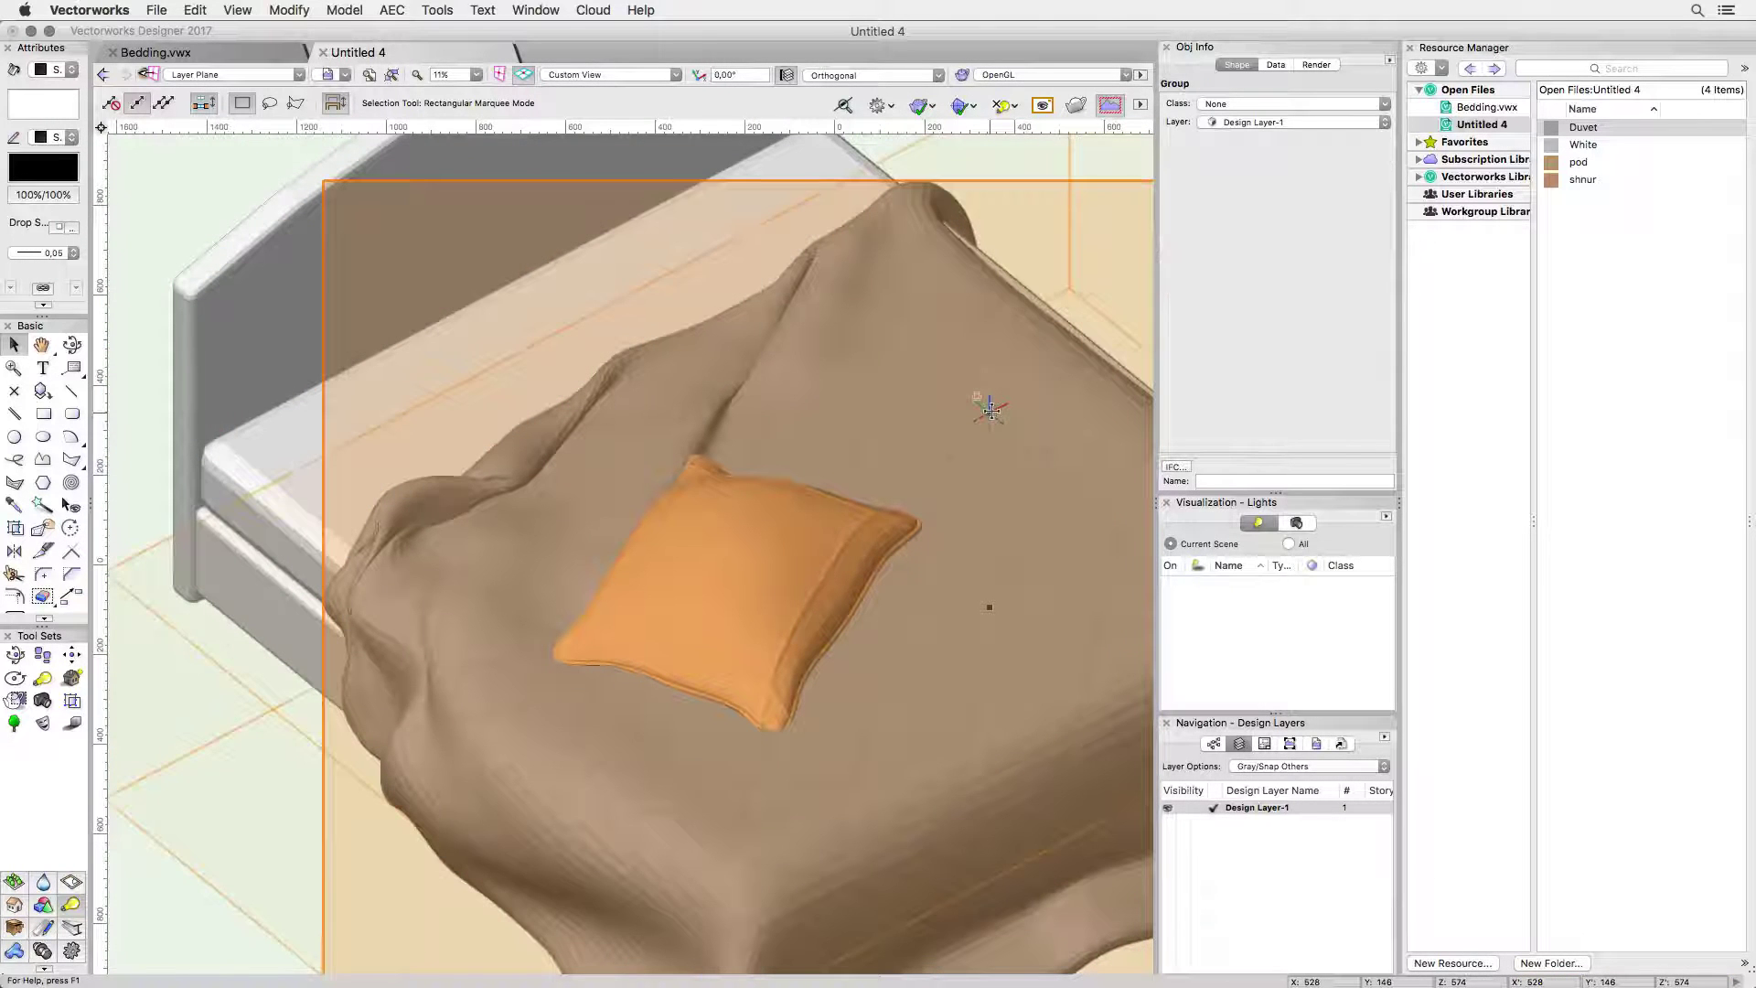
In Bedding.vwx, paste the duvet into the bed group on Konstruktionsebene-1, rotated and moved onto the bed
{"action": "left_click", "coordinate": [281, 59]}
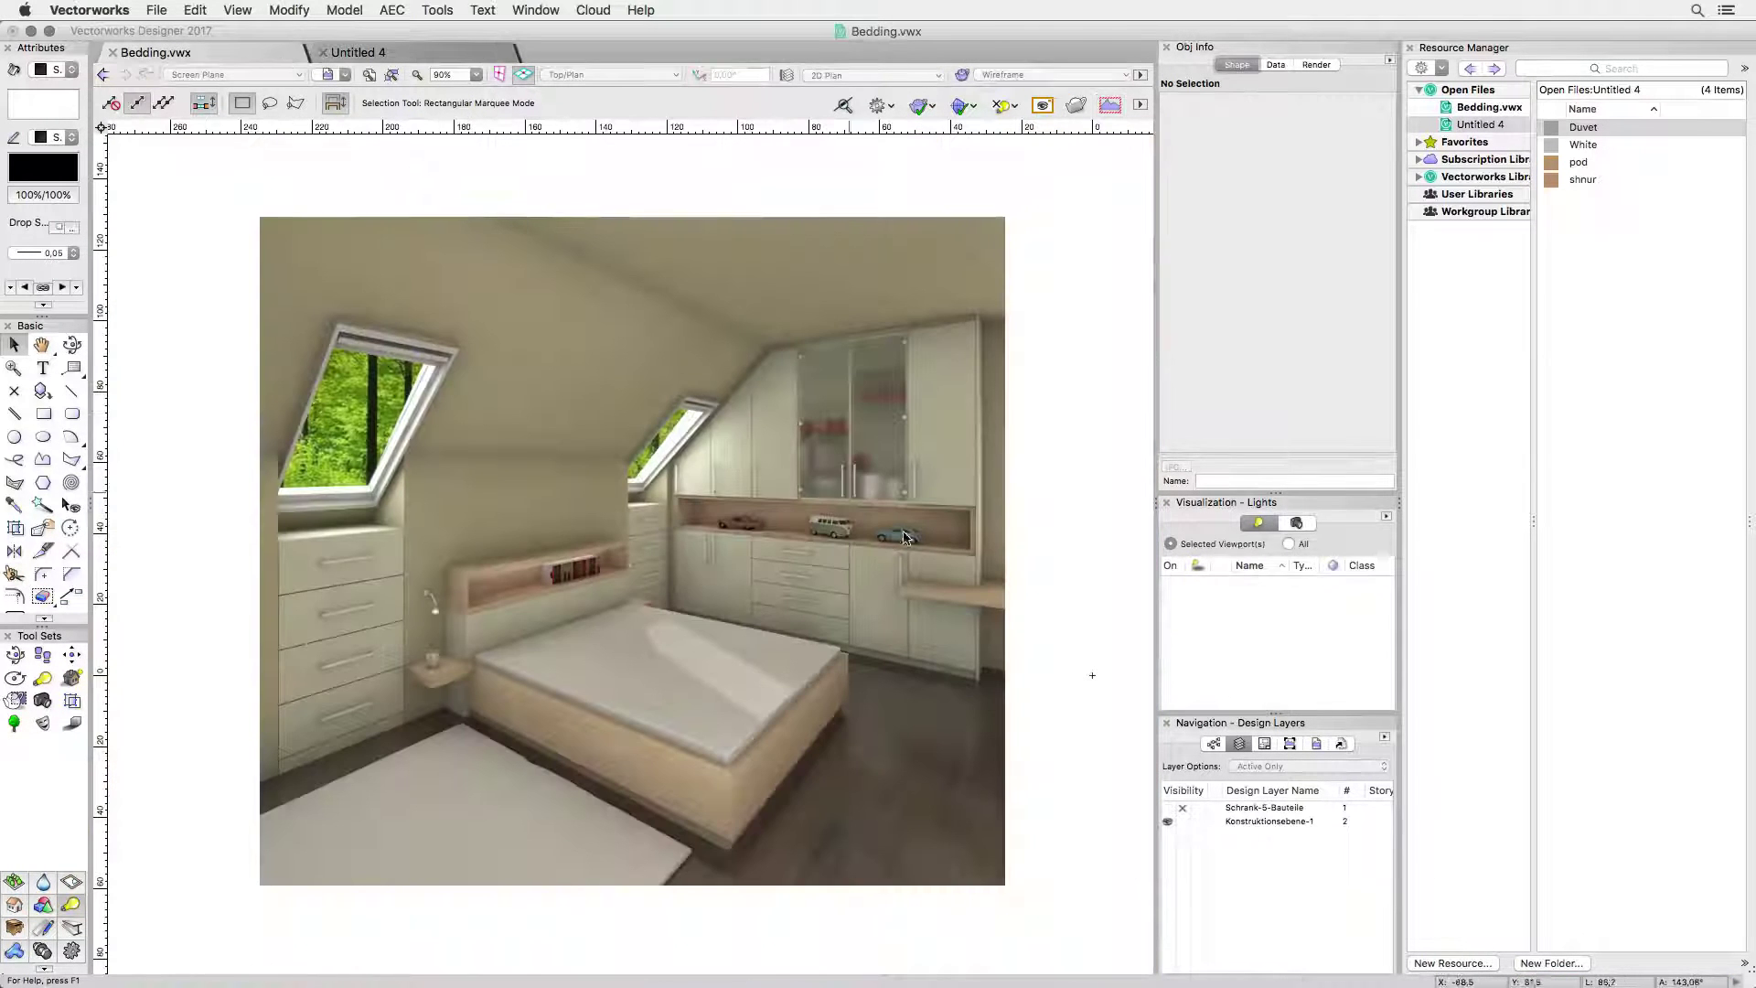
{"action": "left_click", "coordinate": [1214, 822]}
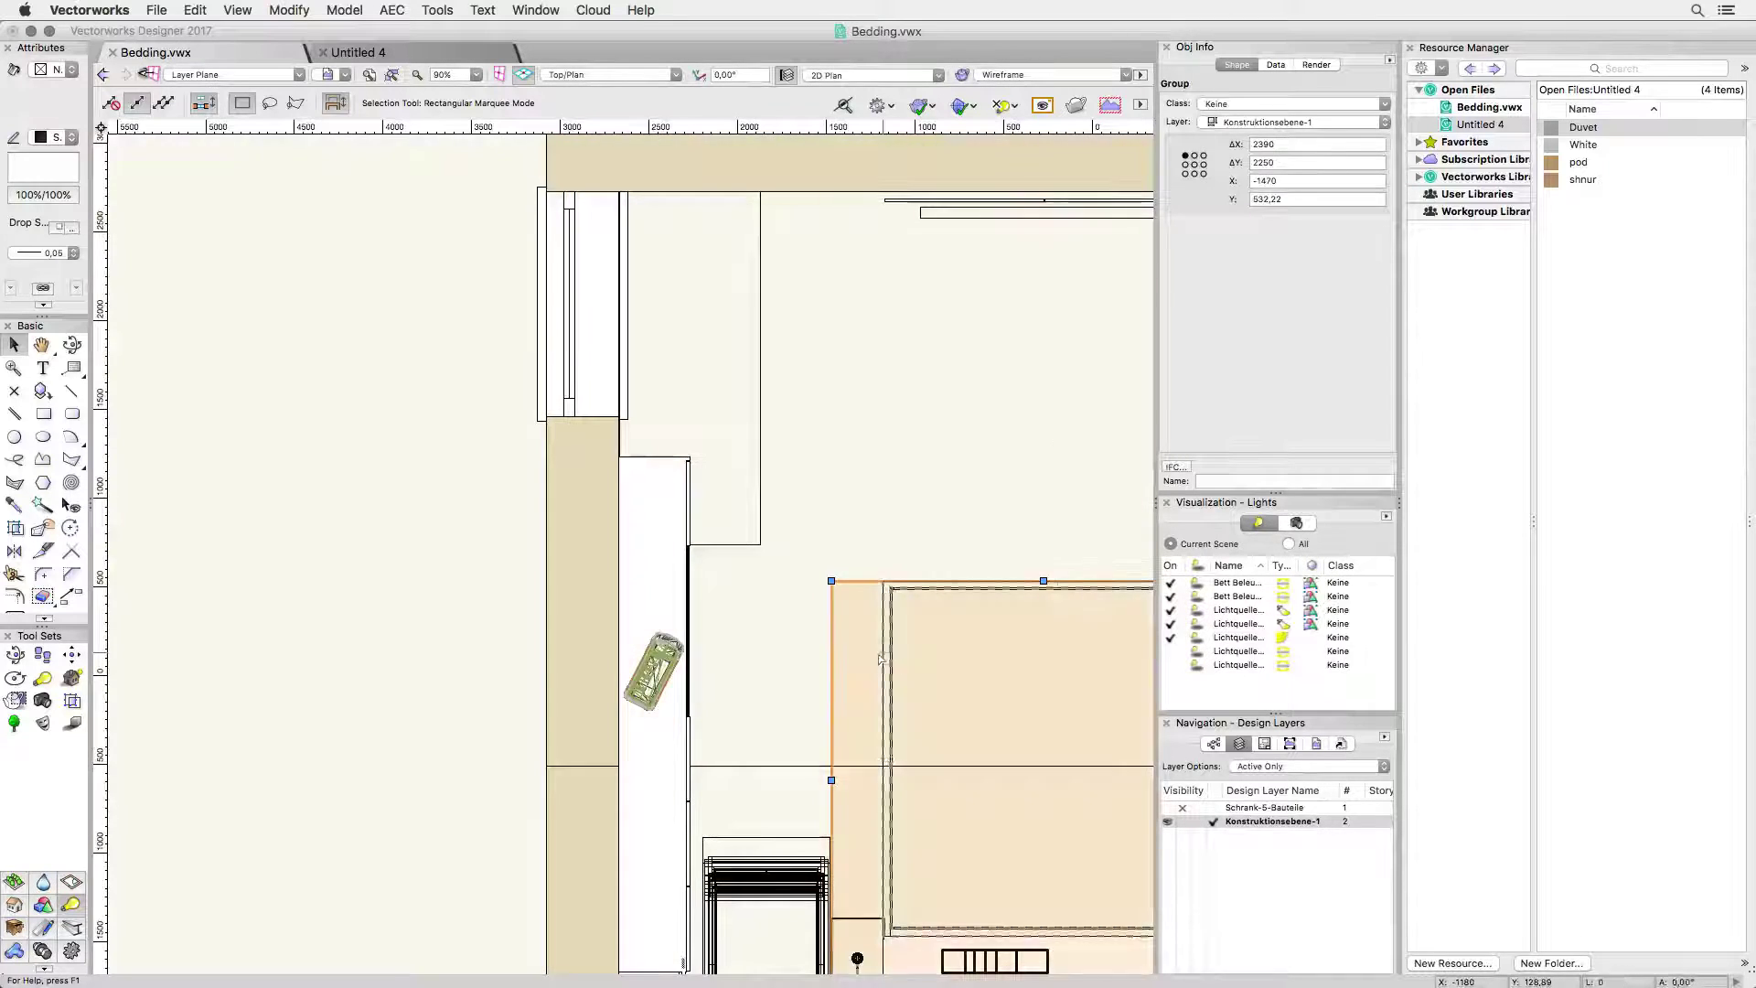
{"action": "double_click", "coordinate": [988, 710]}
{"action": "key", "text": "super+v"}
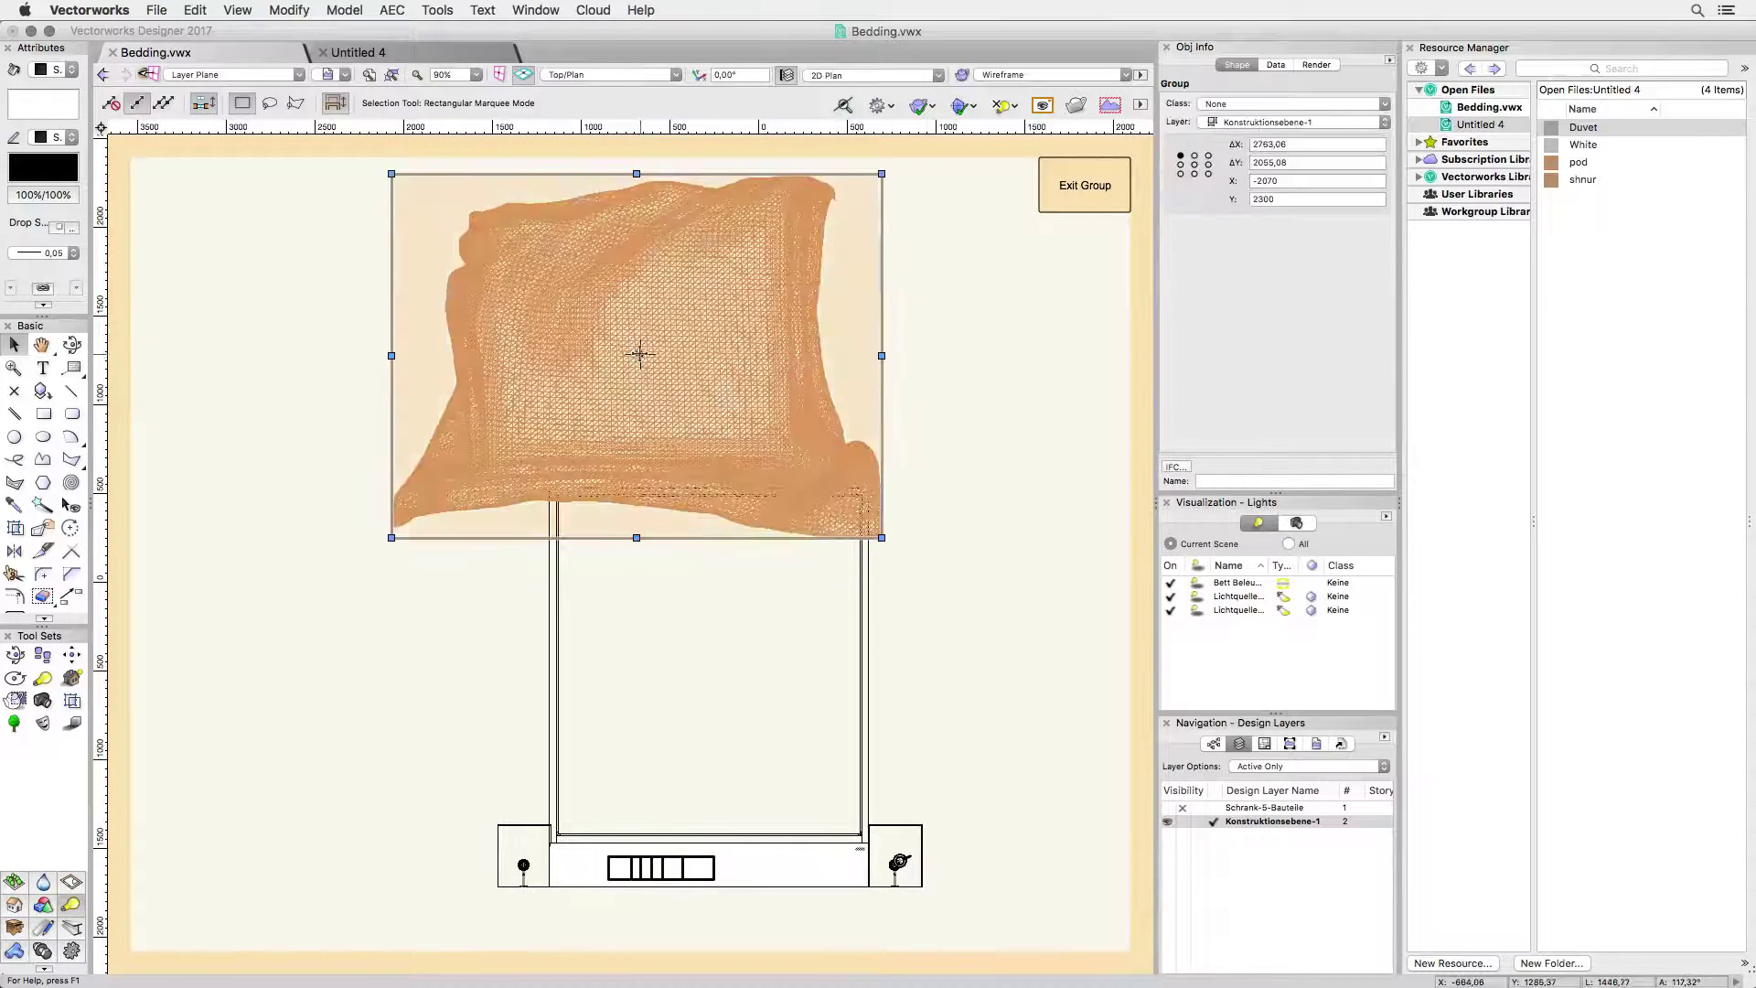
{"action": "key", "text": "super+l"}
{"action": "left_click_drag", "start_coordinate": [656, 335], "coordinate": [719, 581]}
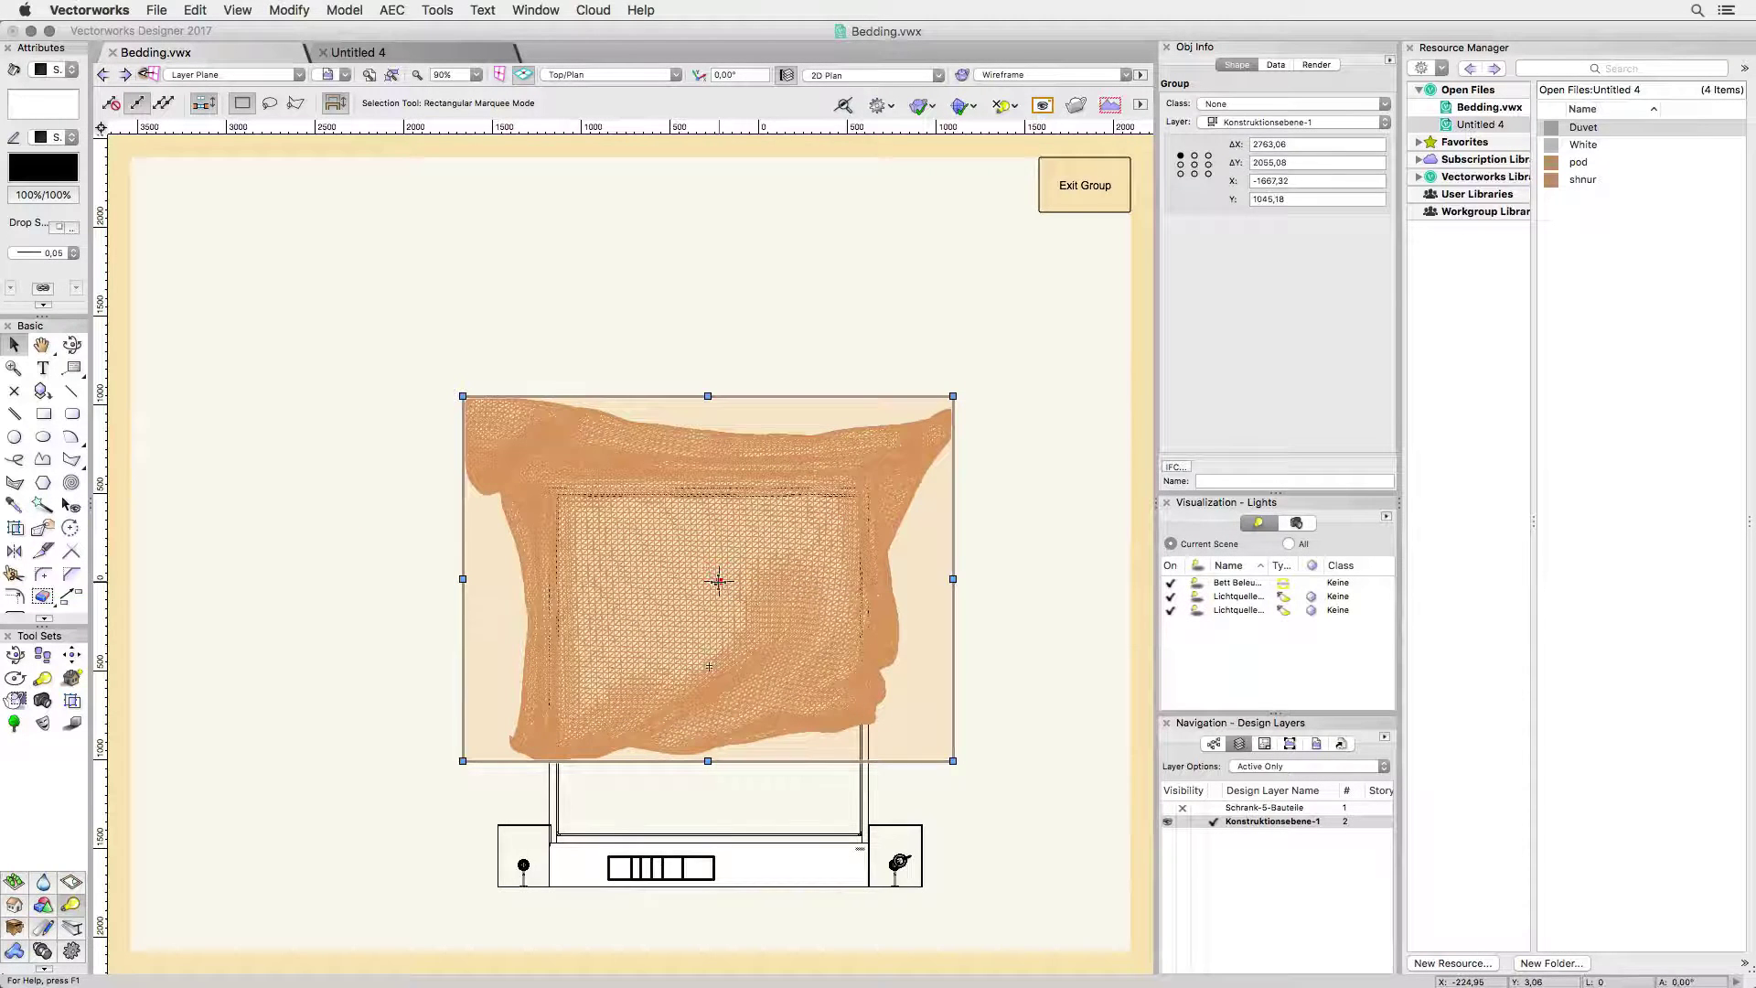
{"action": "key", "text": "6"}
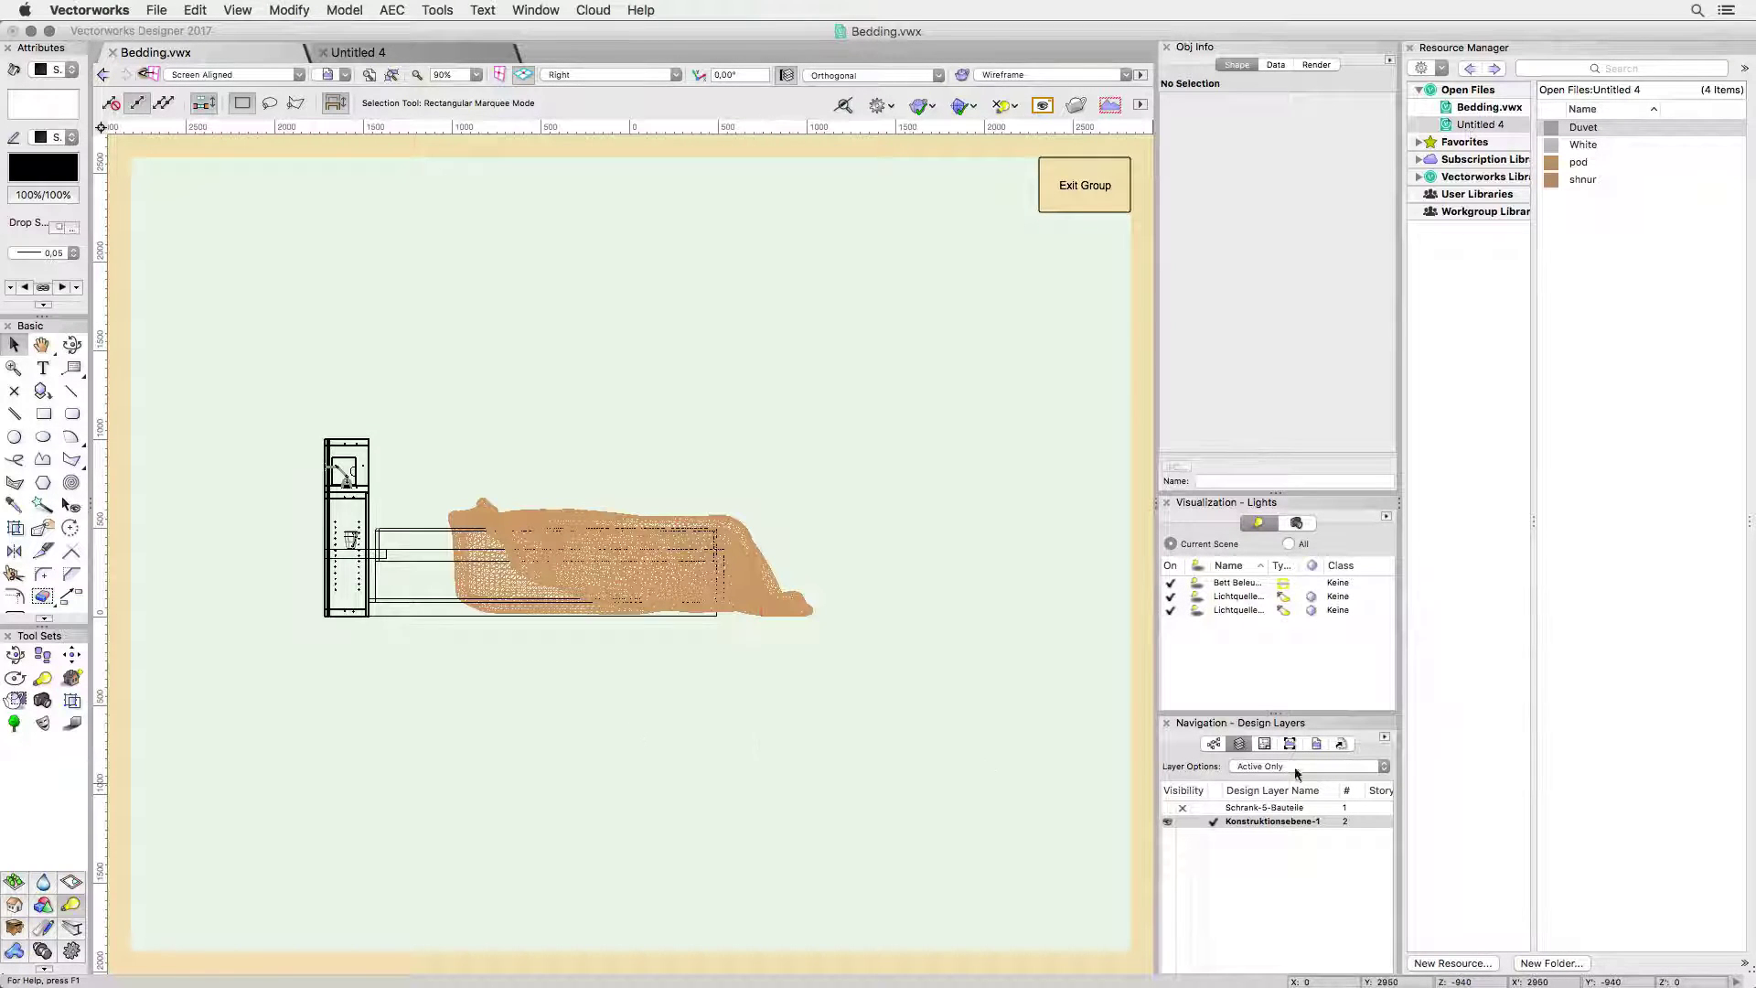
Open the Lay-1 sheet, bring the whole bedroom viewport into view, and select it
{"action": "left_click", "coordinate": [1264, 743]}
{"action": "double_click", "coordinate": [1196, 785]}
{"action": "key", "text": "h"}
{"action": "left_click_drag", "start_coordinate": [573, 596], "coordinate": [1052, 607]}
{"action": "key", "text": "x"}
{"action": "left_click", "coordinate": [1050, 523]}
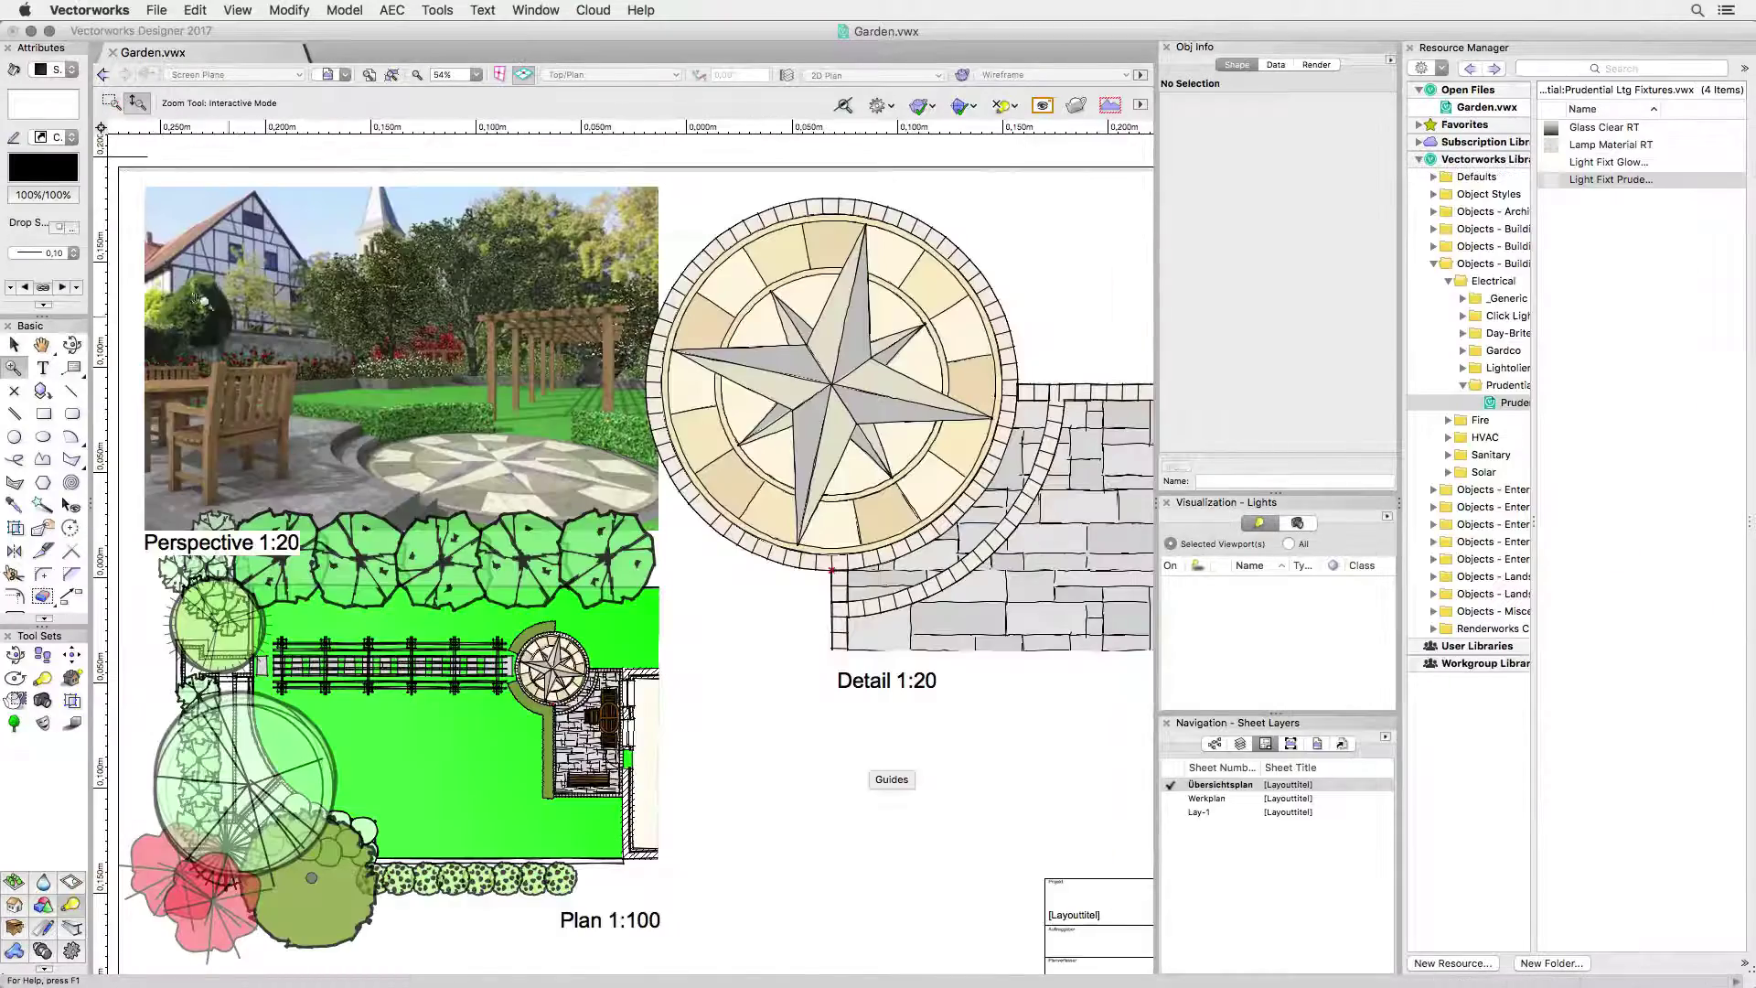
Zoom in on the Perspective 1:20 viewport and list Garden.vwx's design layers
{"action": "scroll", "coordinate": [149, 236], "scroll_direction": "up", "scroll_amount": 5}
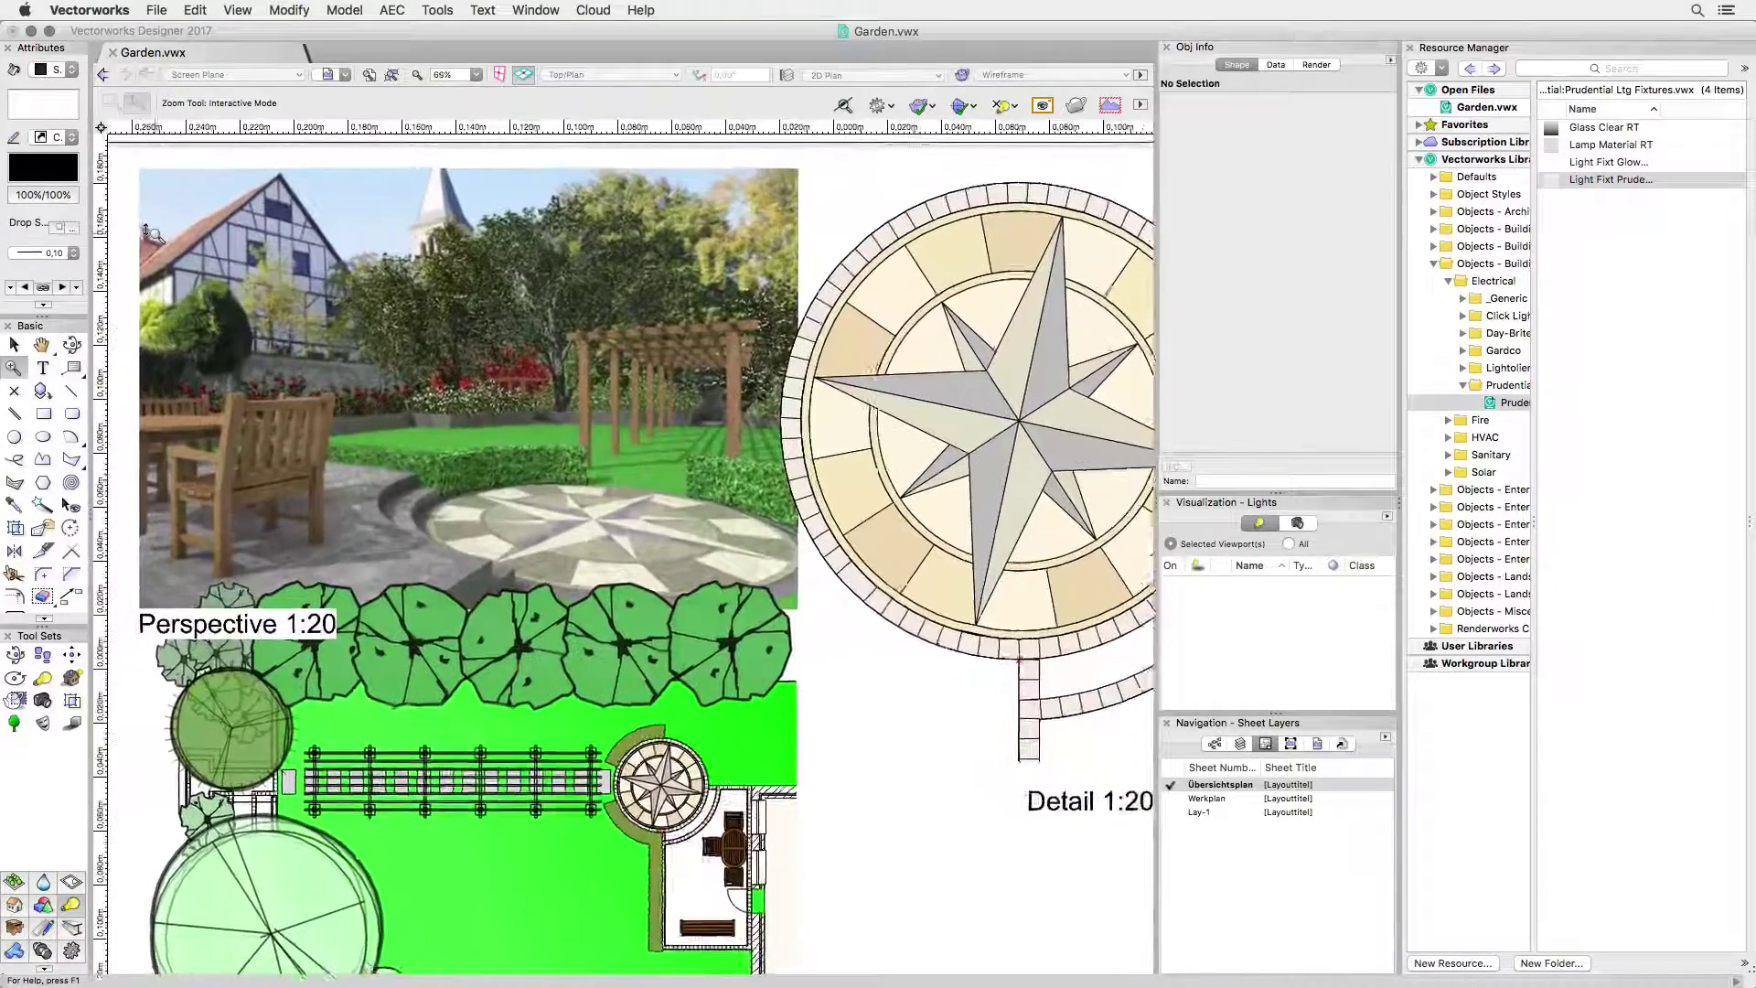
{"action": "scroll", "coordinate": [149, 236], "scroll_direction": "up", "scroll_amount": 5}
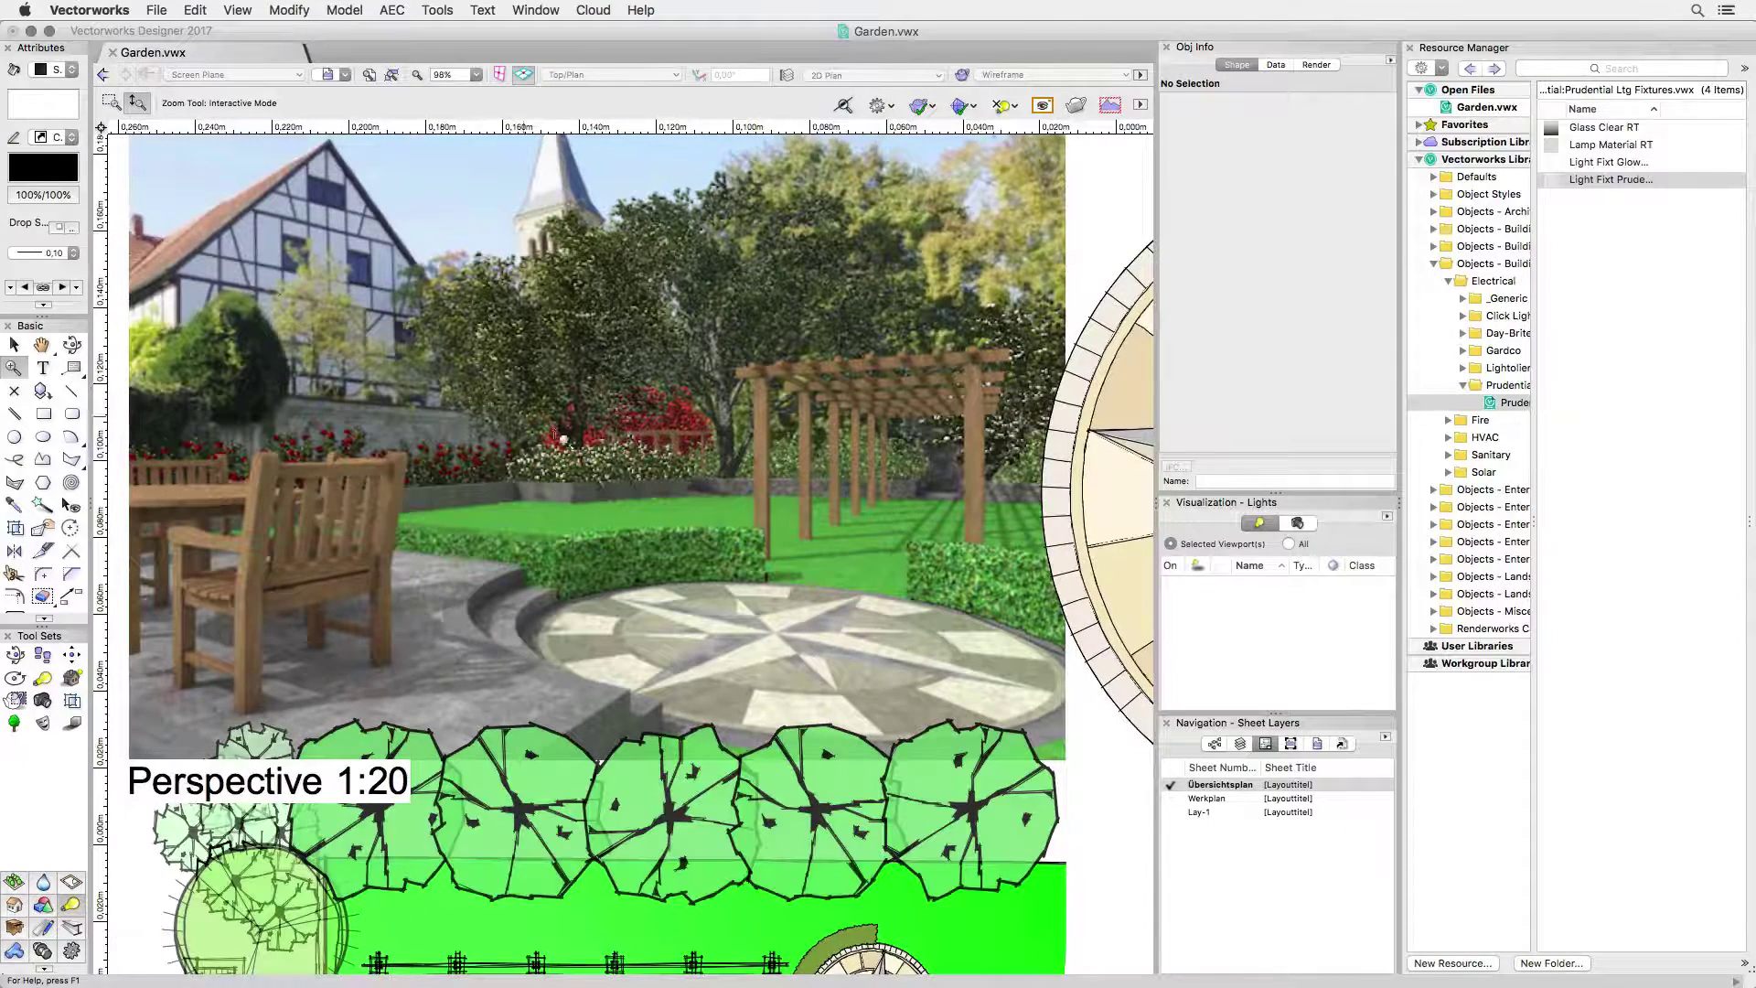
{"action": "left_click", "coordinate": [1239, 743]}
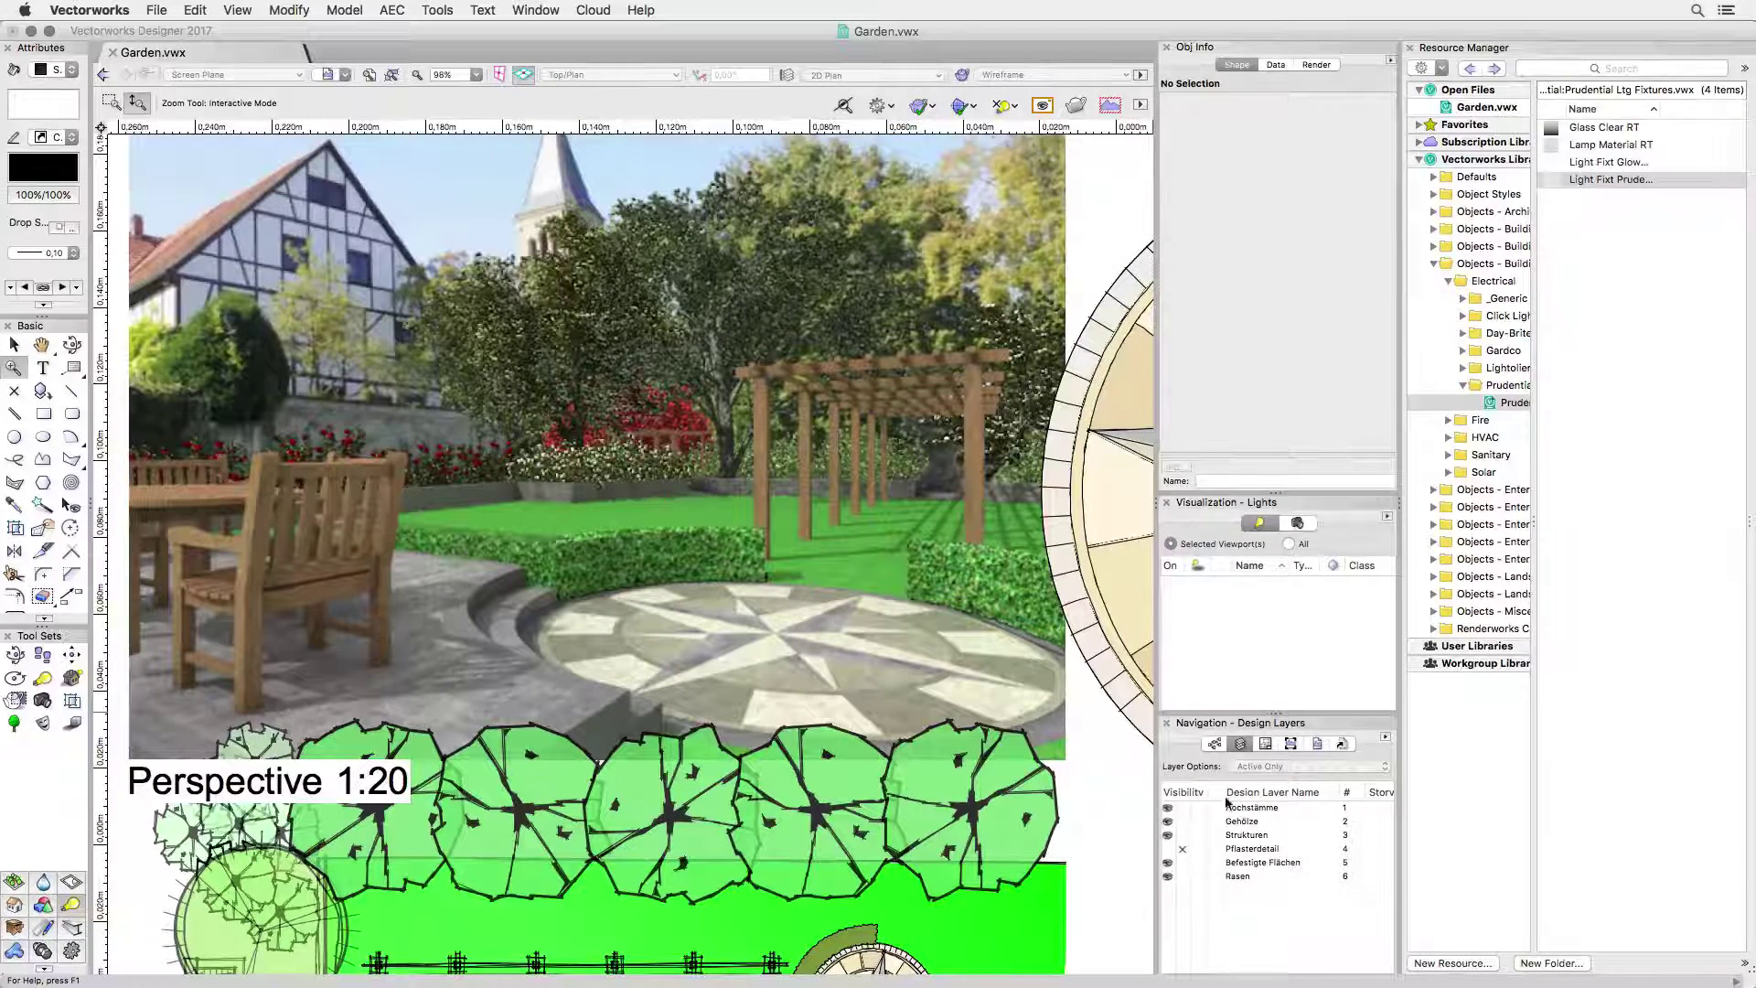
Activate the Strukturen layer and export the selected pergola to the desktop as Trellis.obj
{"action": "left_click", "coordinate": [1217, 835]}
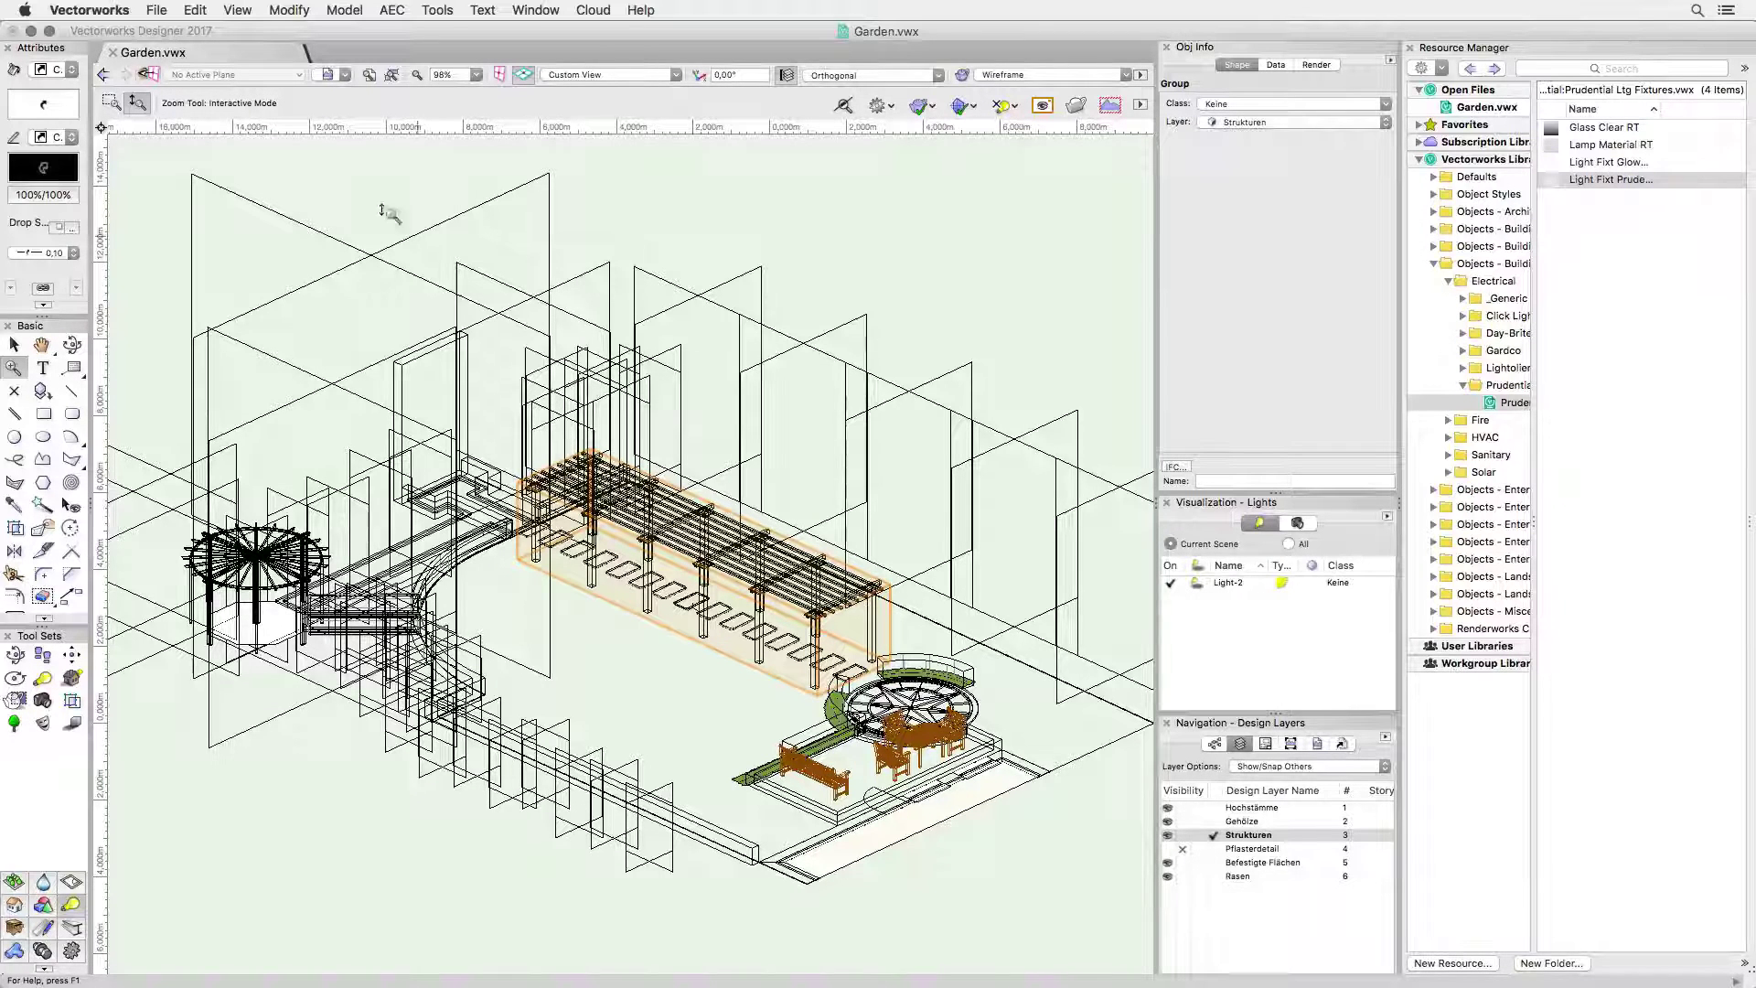
{"action": "left_click", "coordinate": [152, 11]}
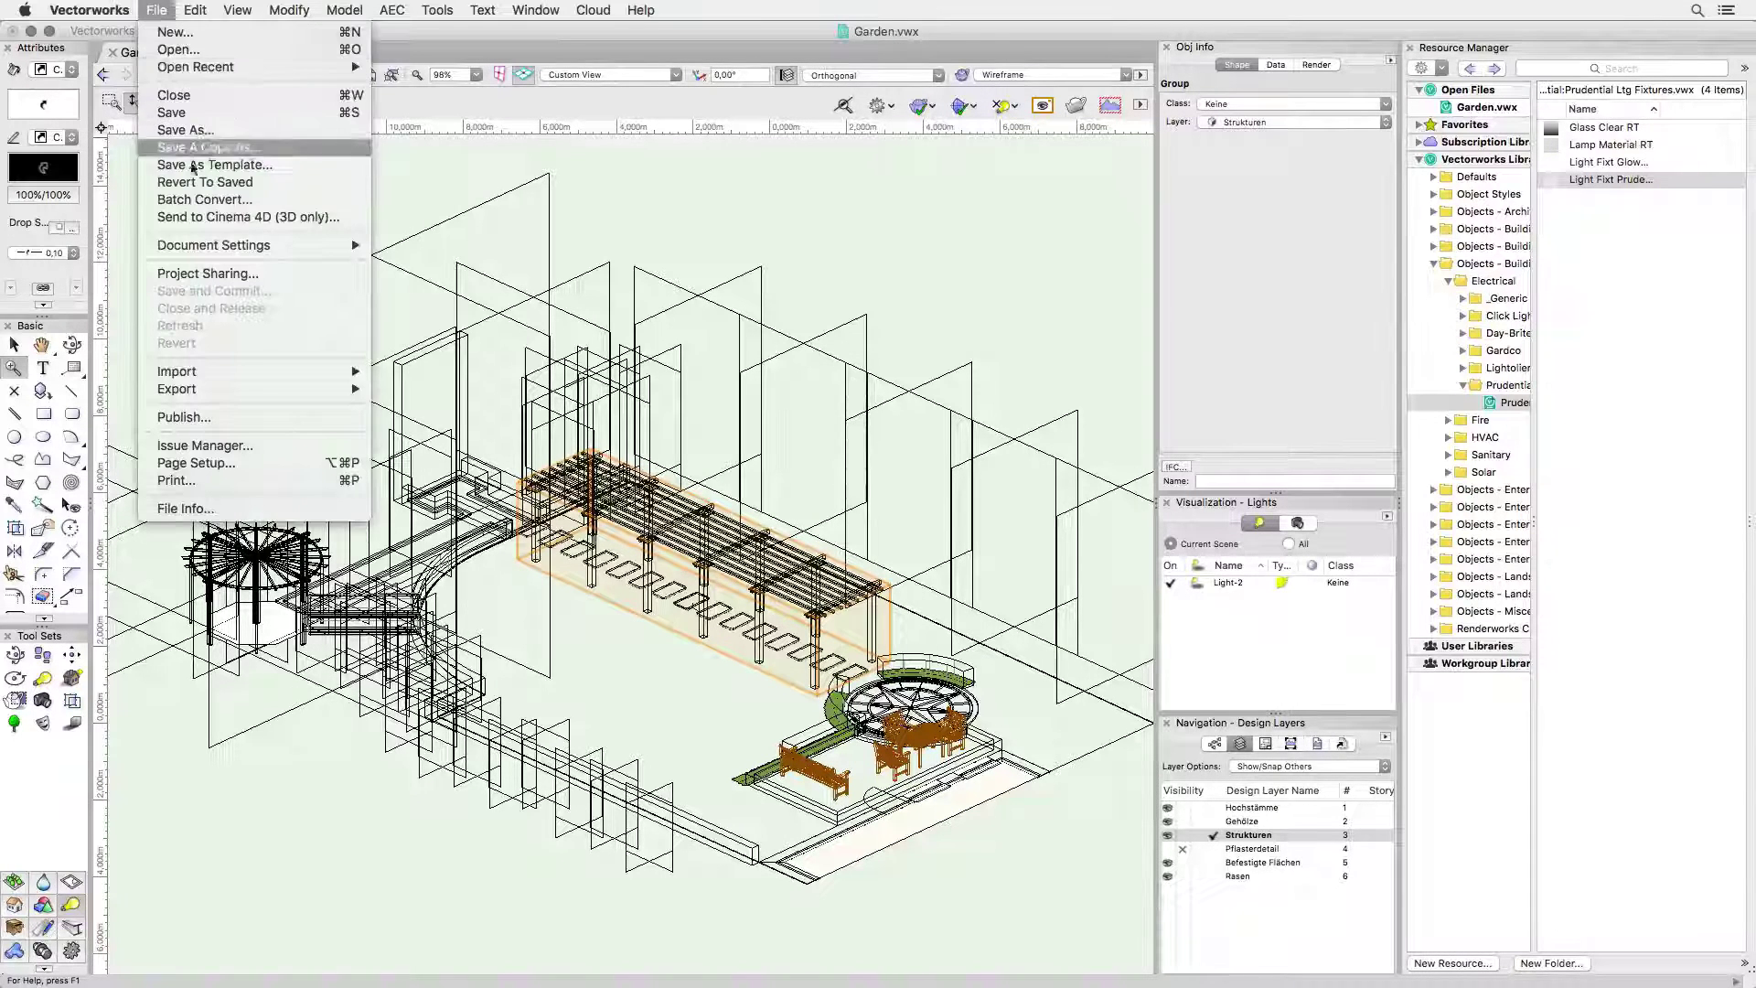
{"action": "mouse_move", "coordinate": [229, 392]}
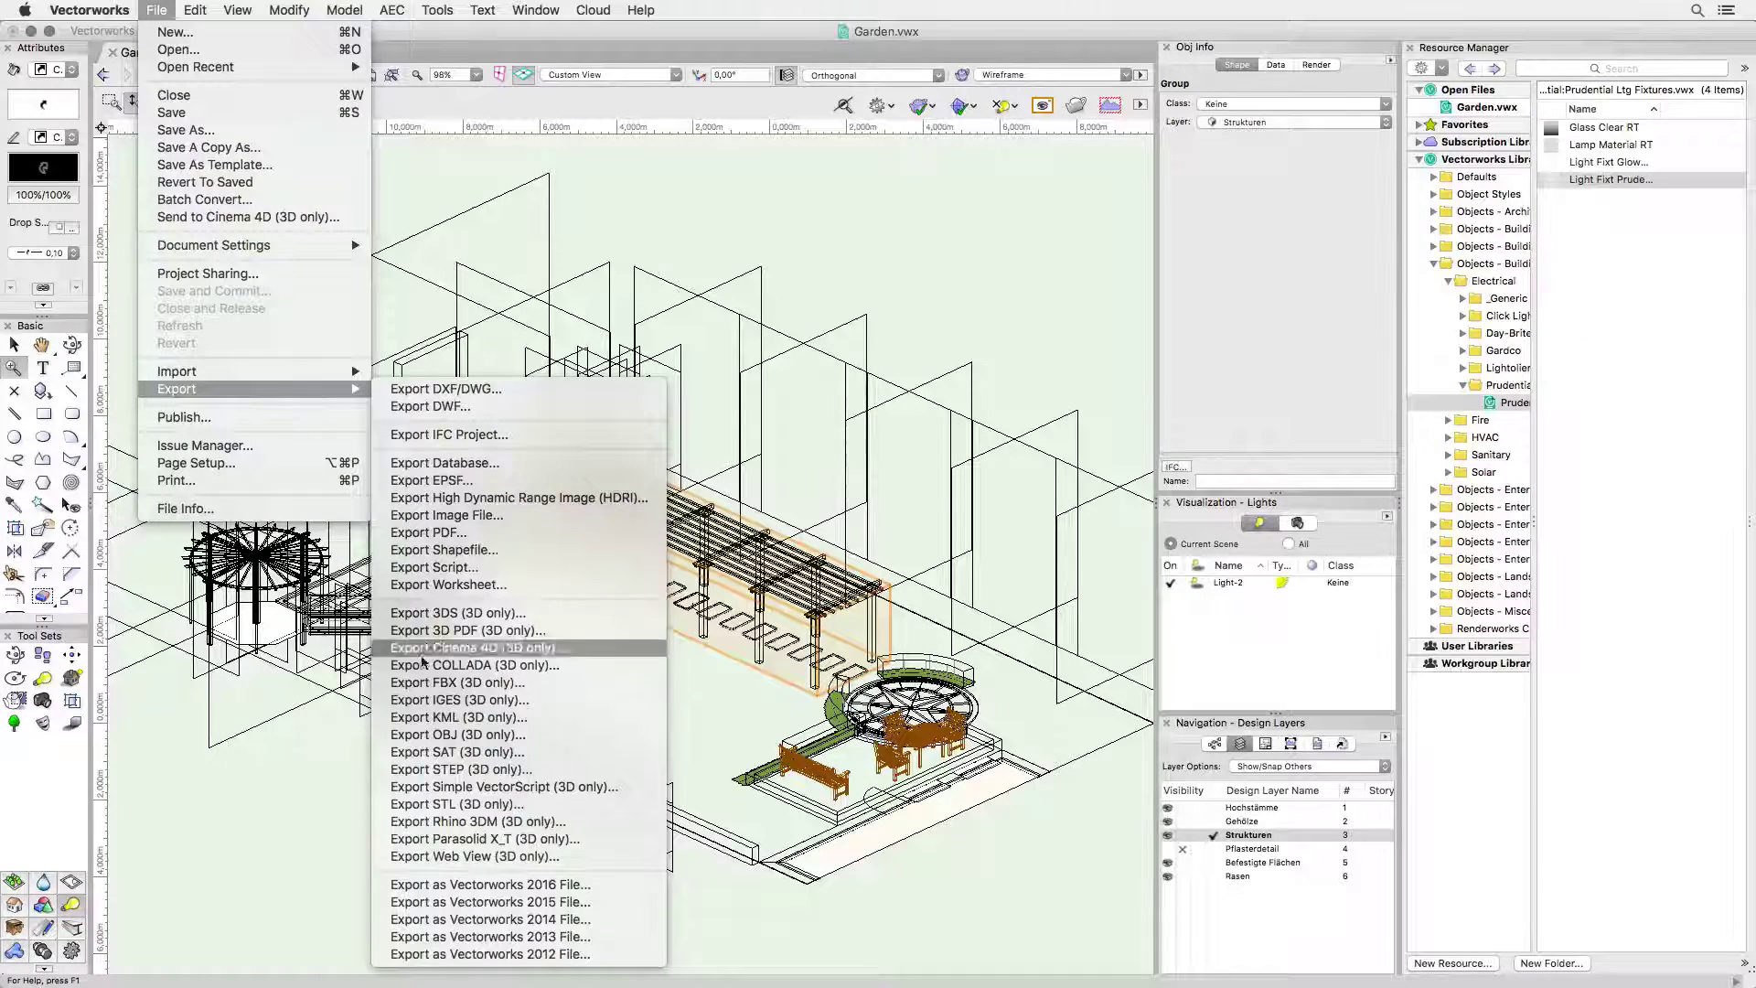
{"action": "left_click", "coordinate": [405, 737]}
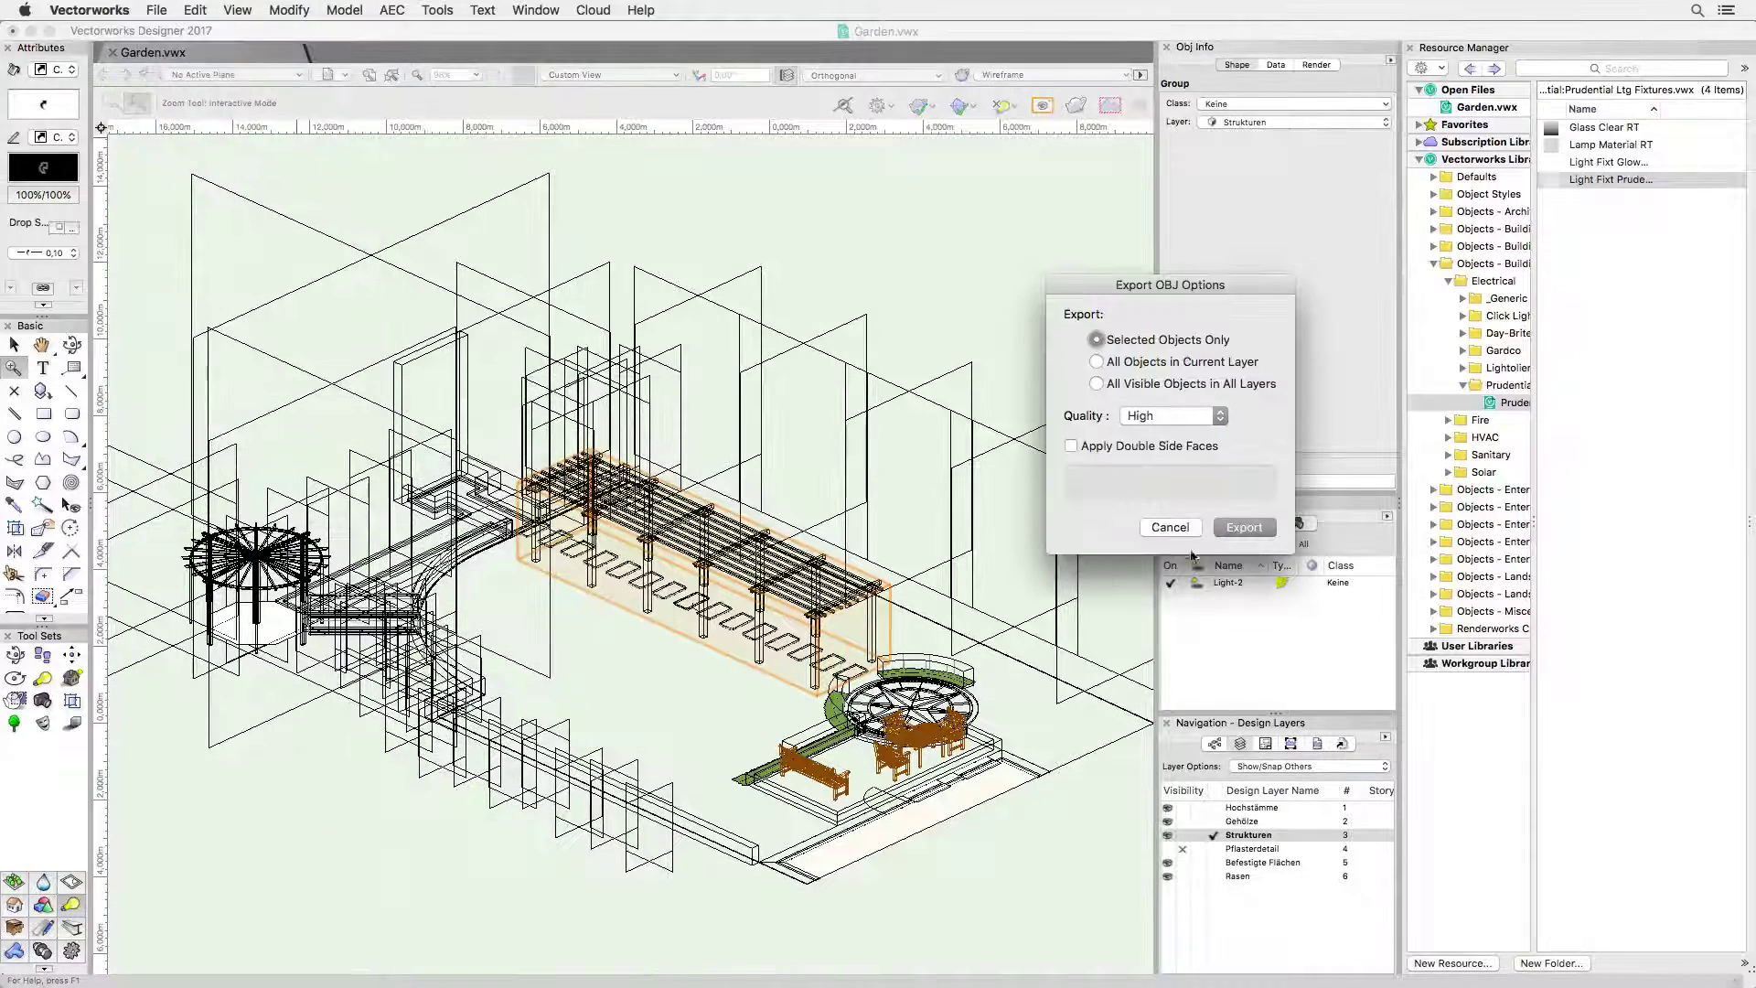
{"action": "left_click", "coordinate": [1245, 525]}
{"action": "type", "text": "Trellis"}
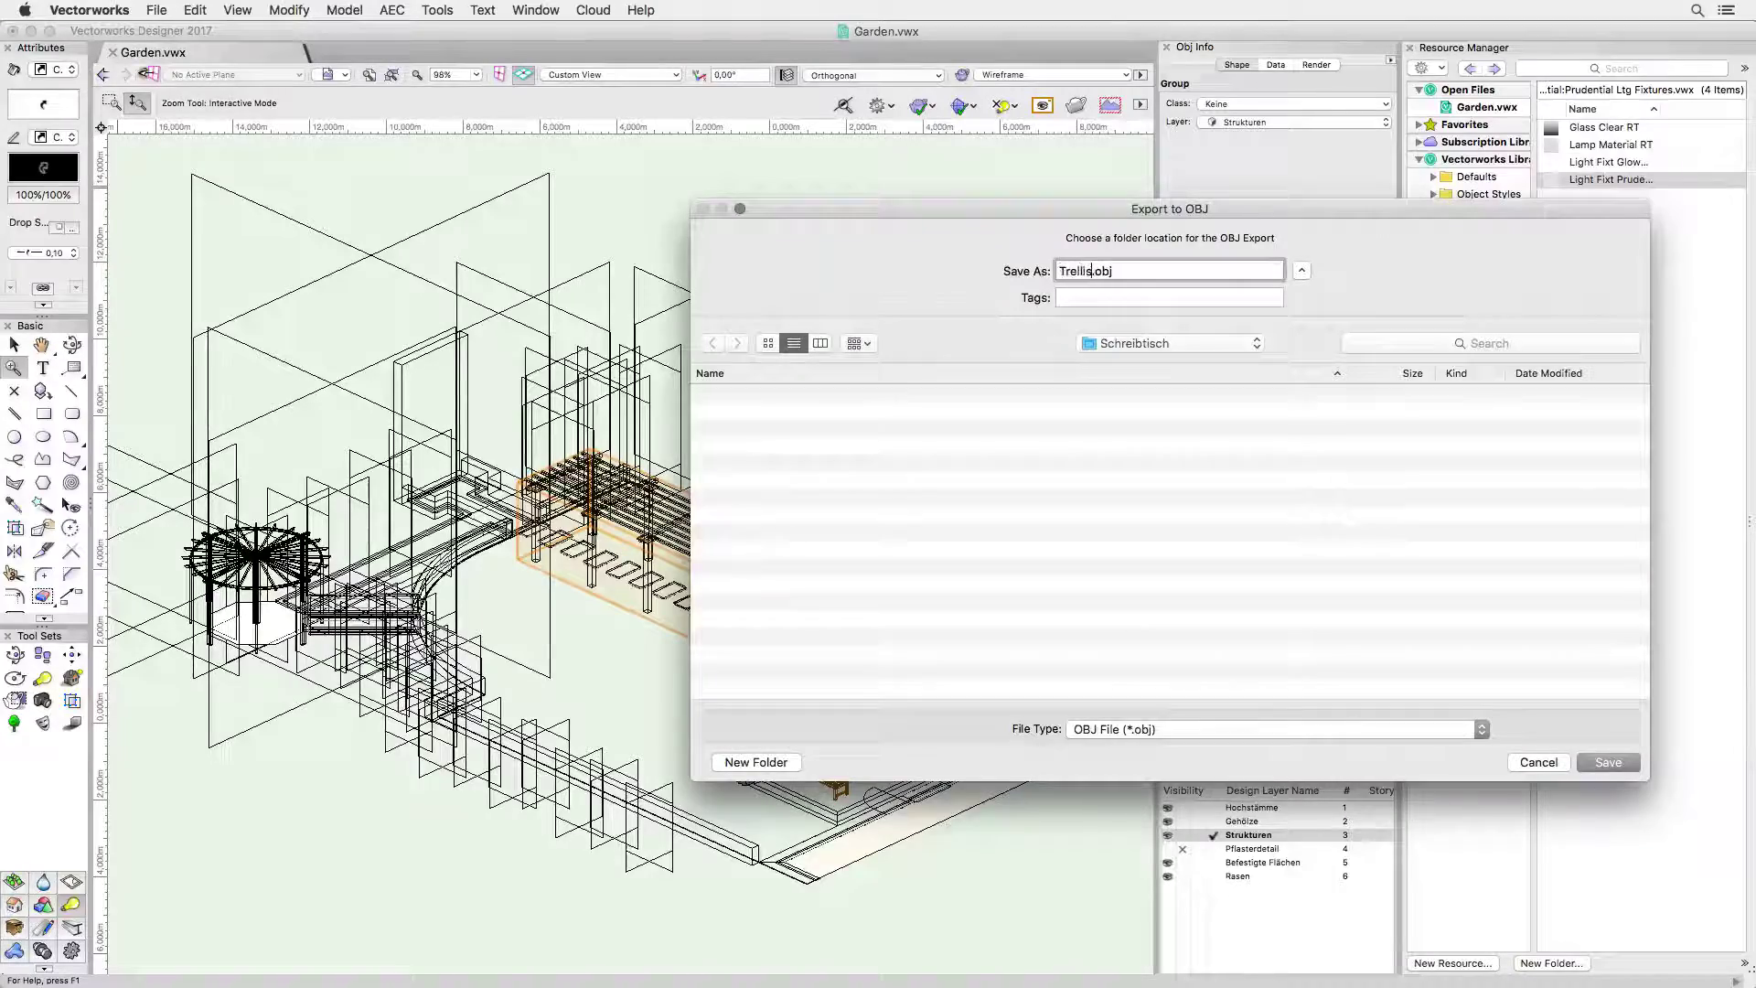
{"action": "left_click", "coordinate": [1607, 763]}
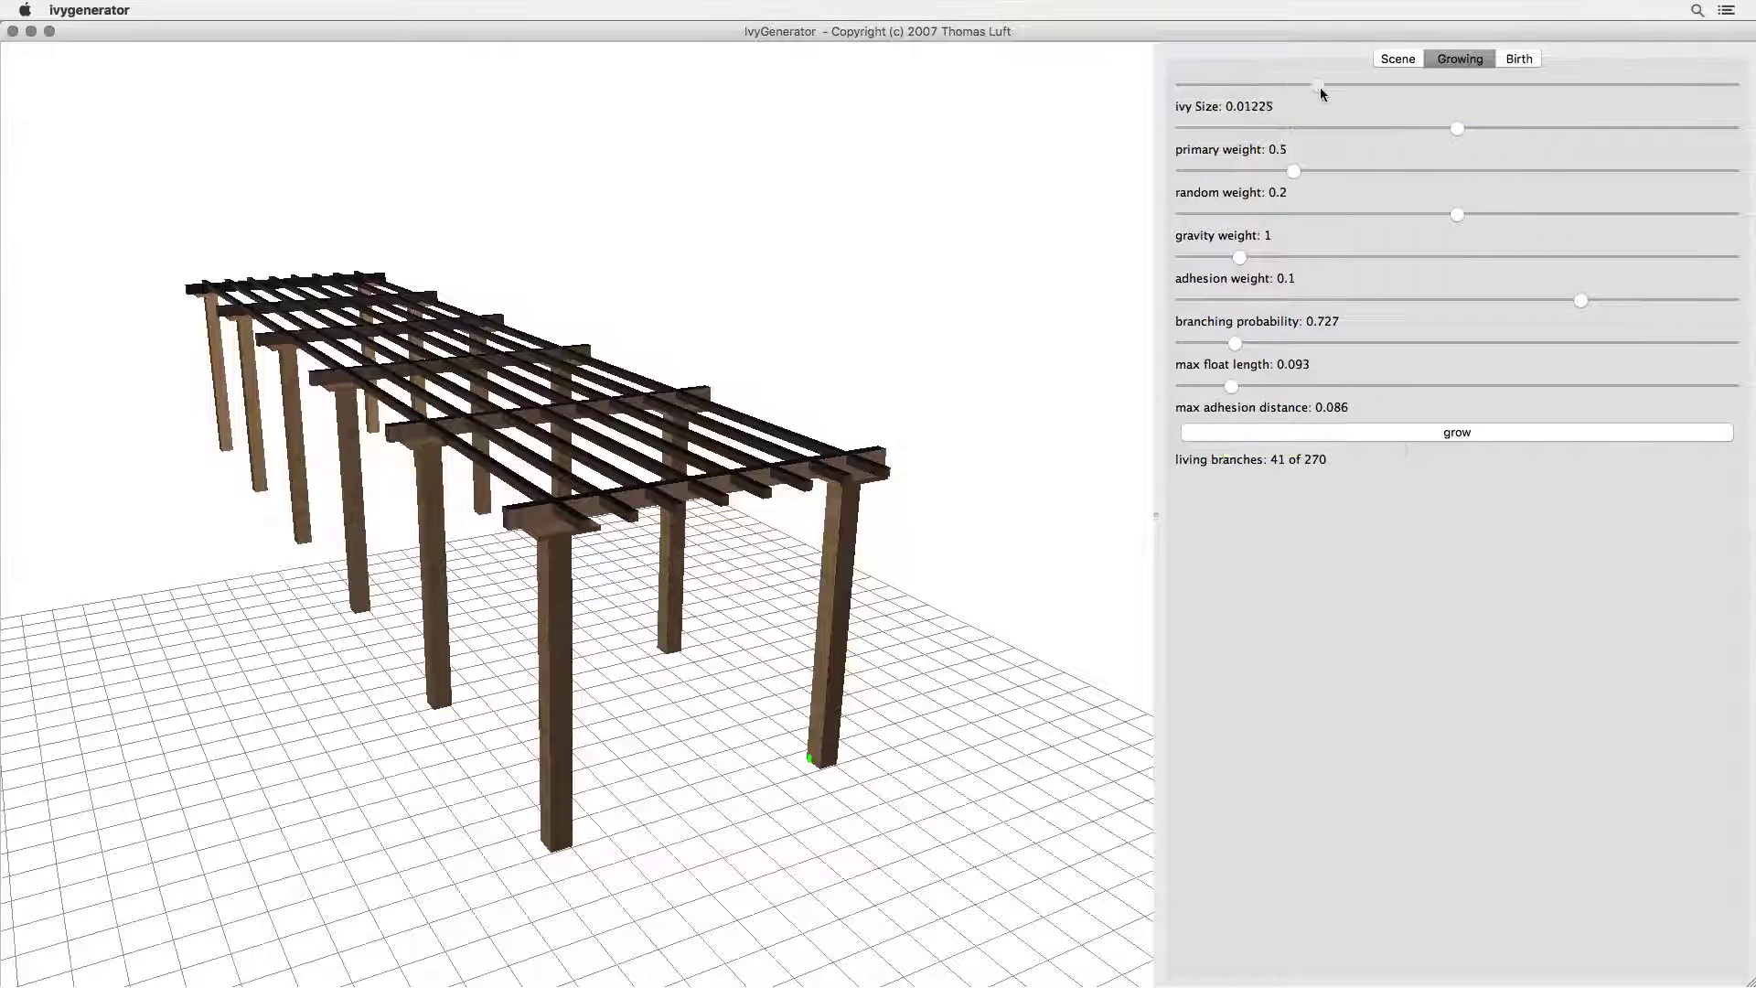
Set ivy size to 0.0126, grow ivy up the corner post, then birth its leaves
{"action": "left_click_drag", "start_coordinate": [1319, 86], "coordinate": [1323, 86]}
{"action": "left_click", "coordinate": [1246, 432]}
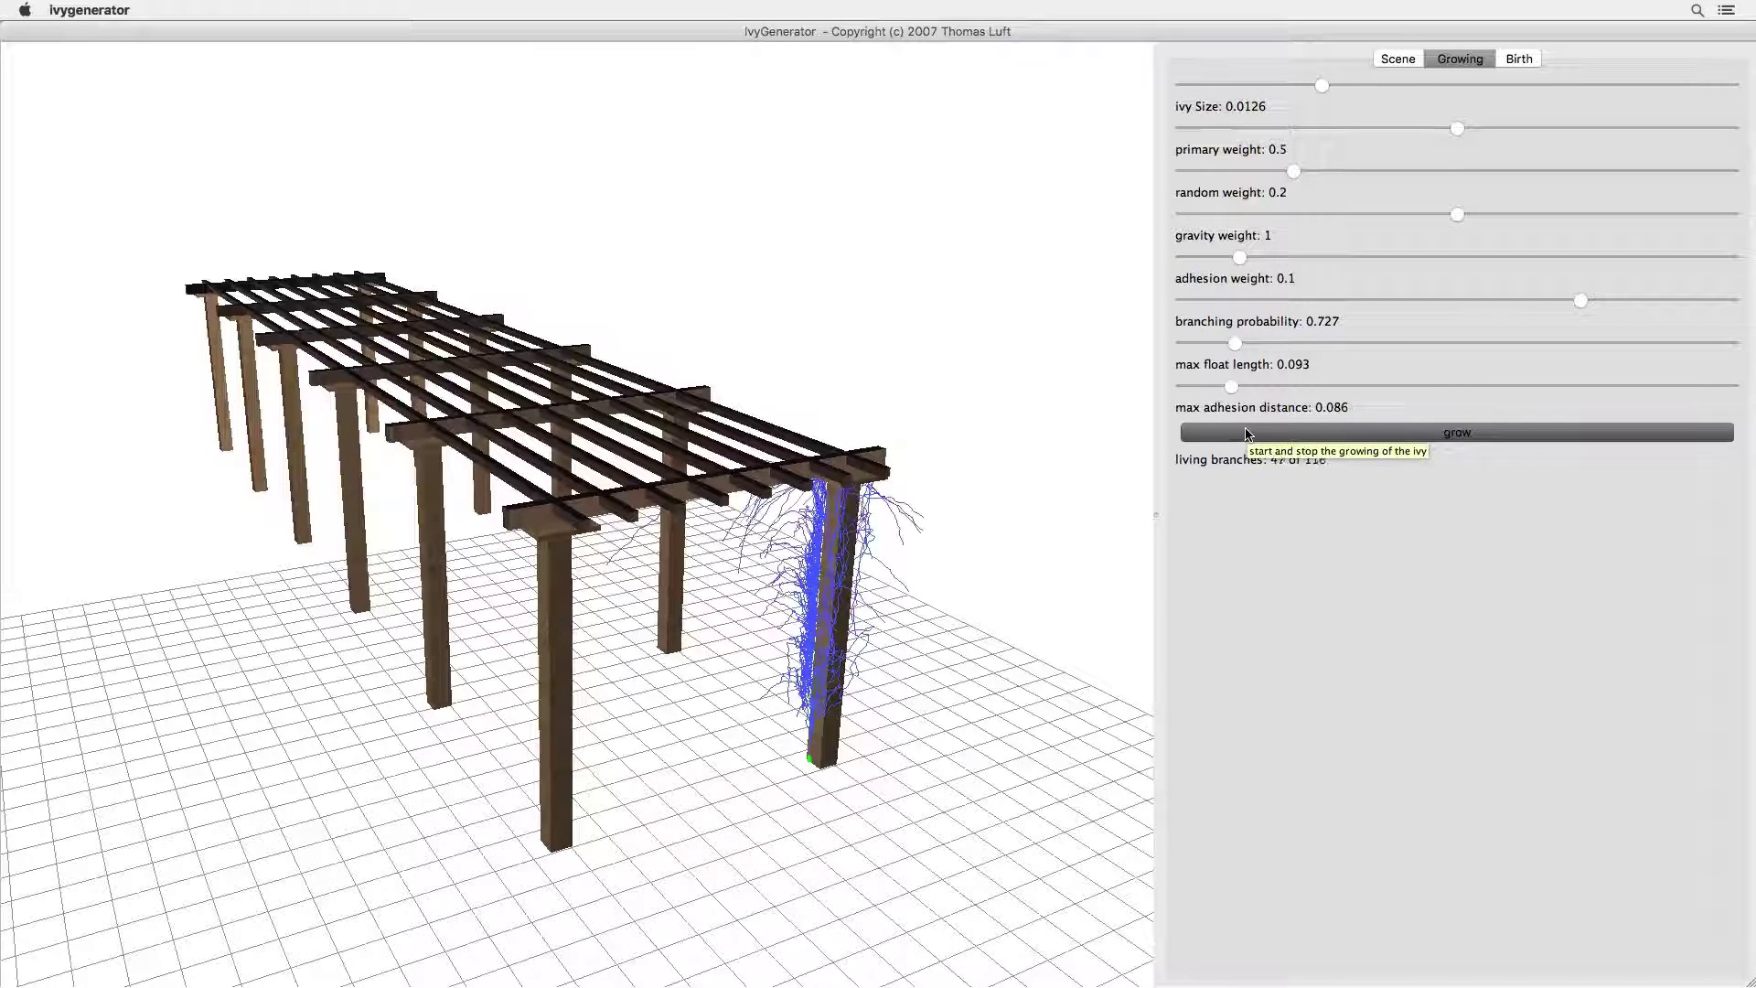
{"action": "left_click", "coordinate": [1247, 432]}
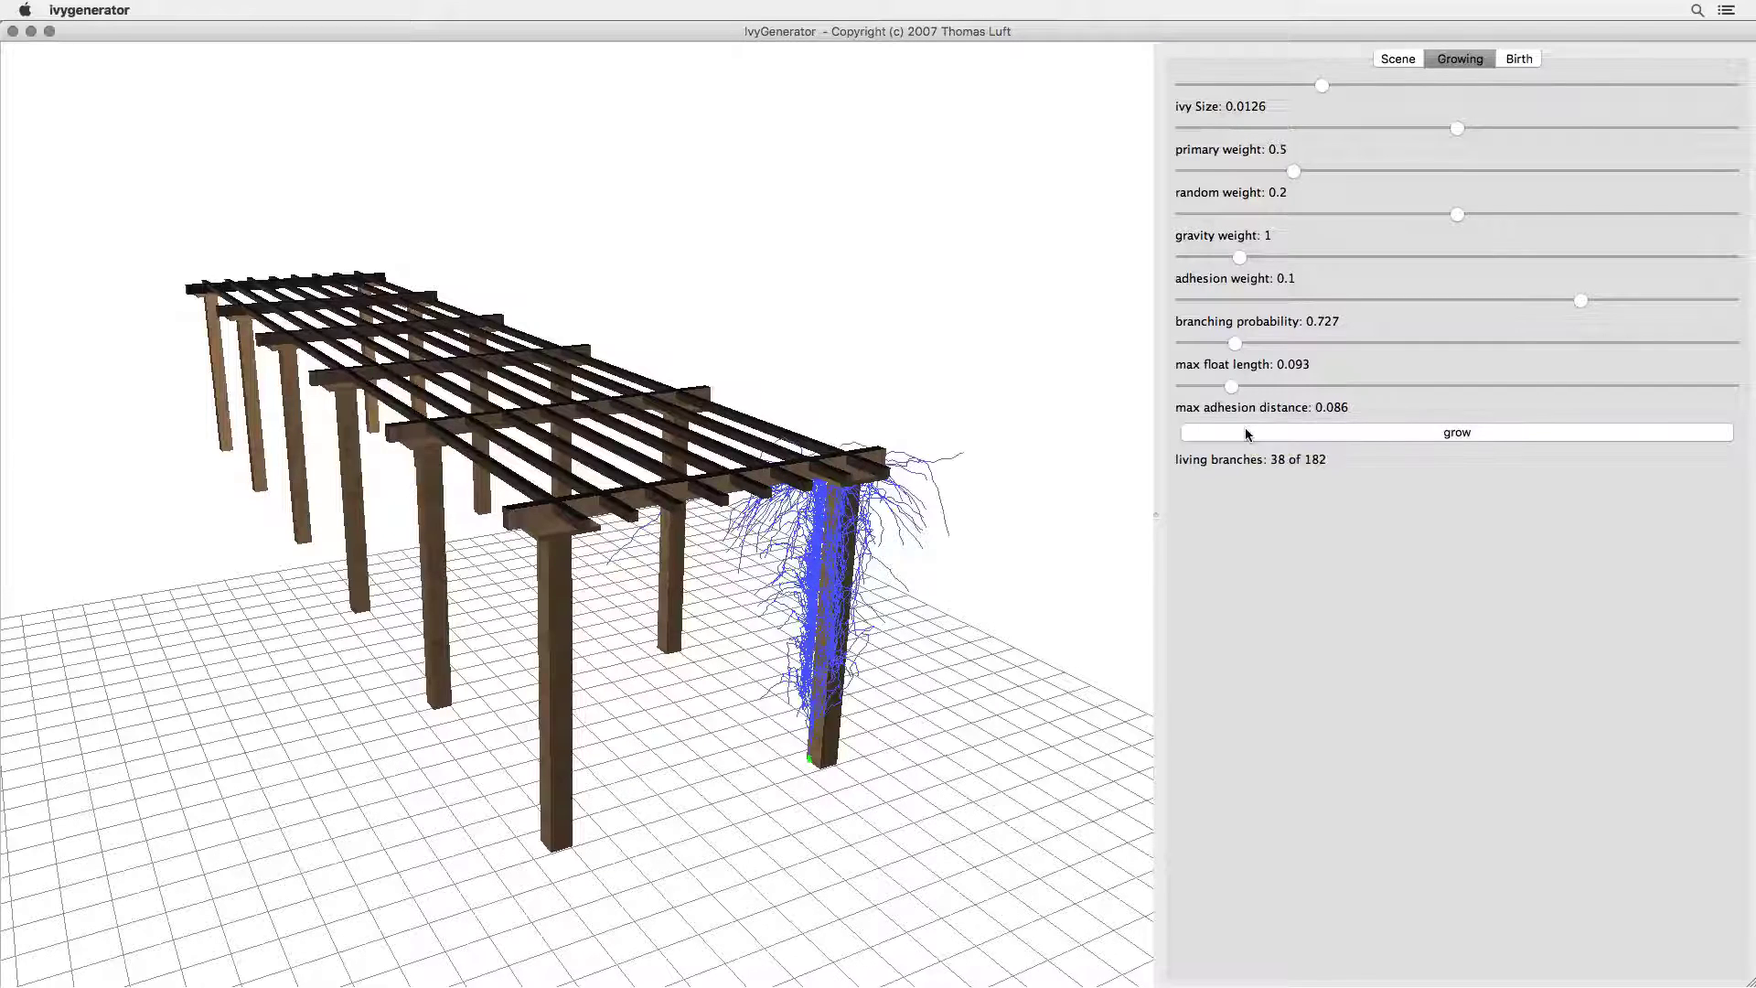
{"action": "left_click", "coordinate": [1528, 62]}
{"action": "left_click", "coordinate": [1461, 223]}
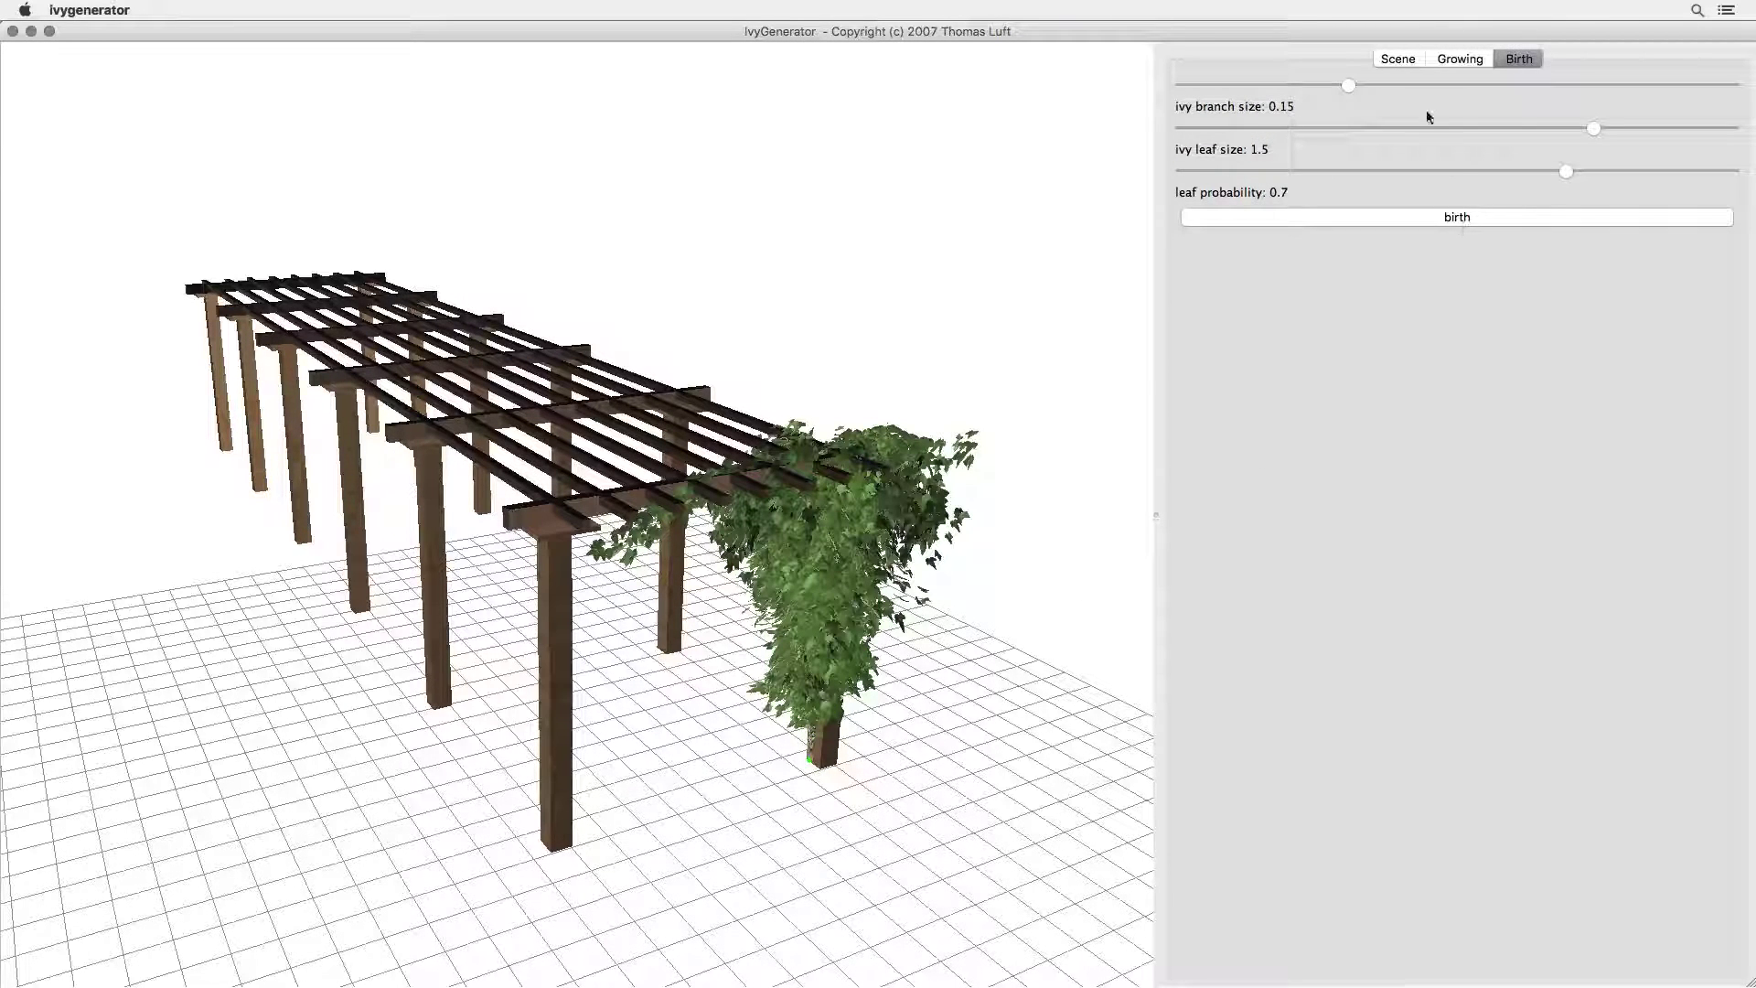
Export the ivy-covered trellis as obj+mtl named 'Trellis w Ivy'
{"action": "left_click", "coordinate": [1406, 59]}
{"action": "left_click", "coordinate": [1266, 124]}
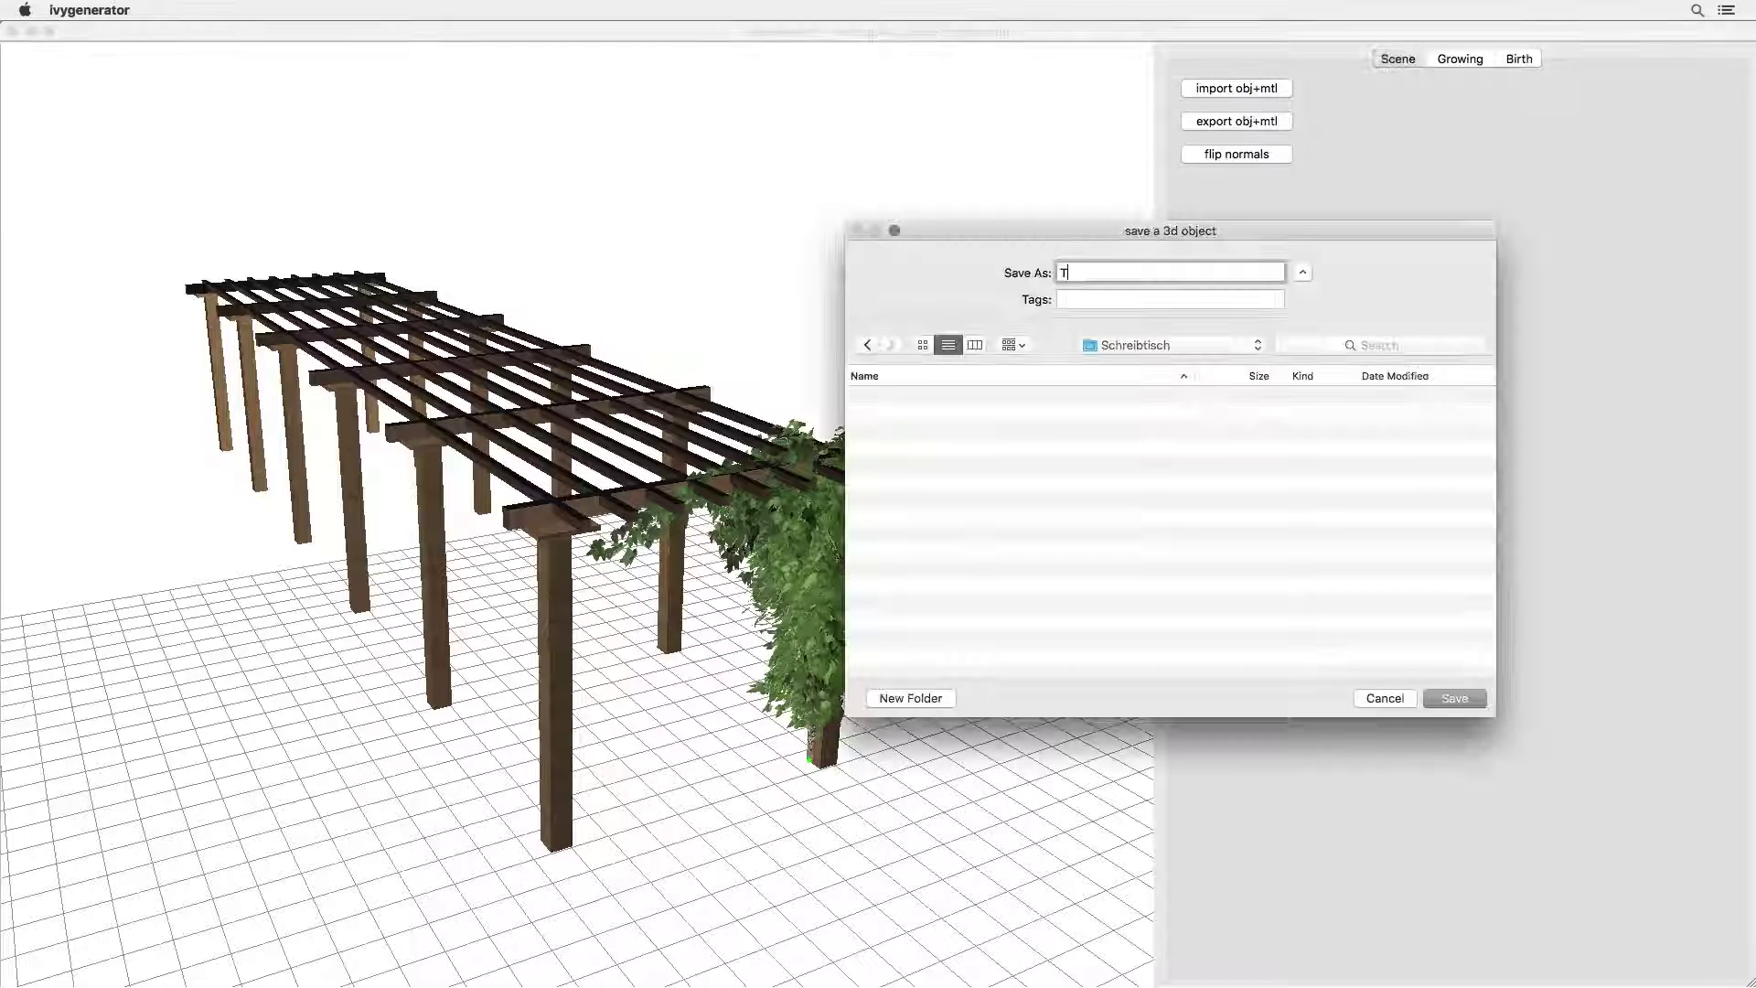
{"action": "type", "text": "Trellis w Ivy"}
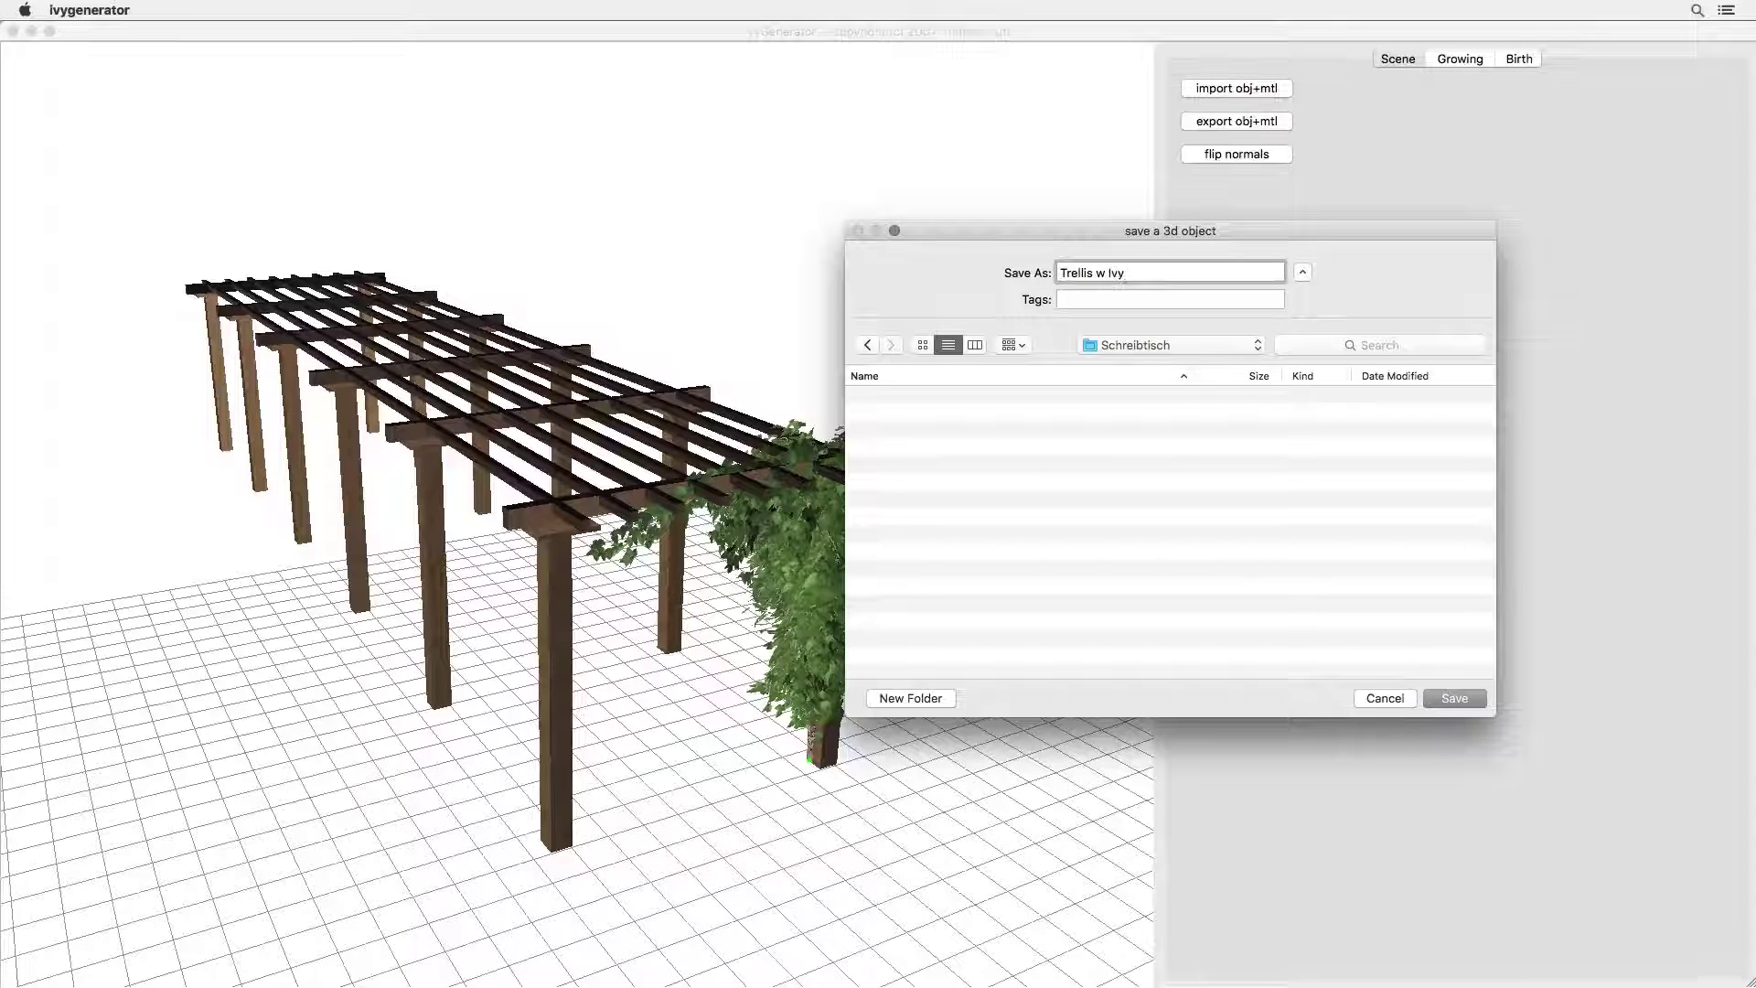
Save the export, then import Trellis w Ivy.obj with Renderworks textures for all materials
{"action": "left_click", "coordinate": [1461, 699]}
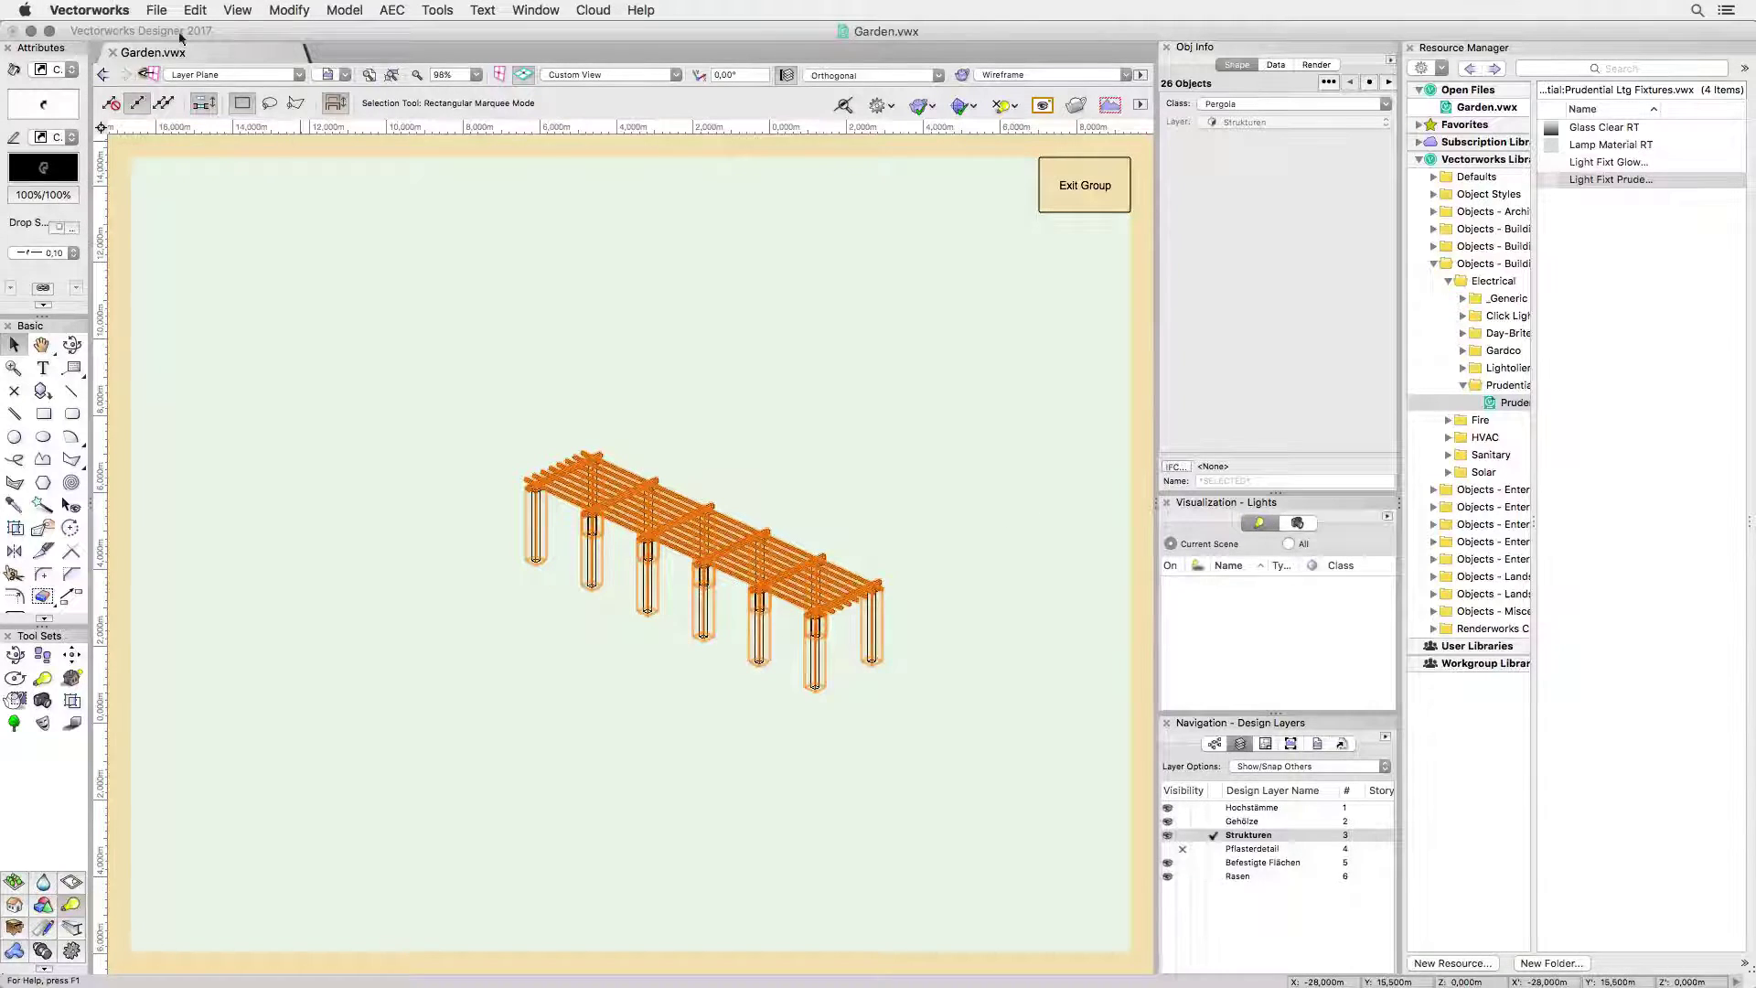
{"action": "left_click", "coordinate": [157, 10]}
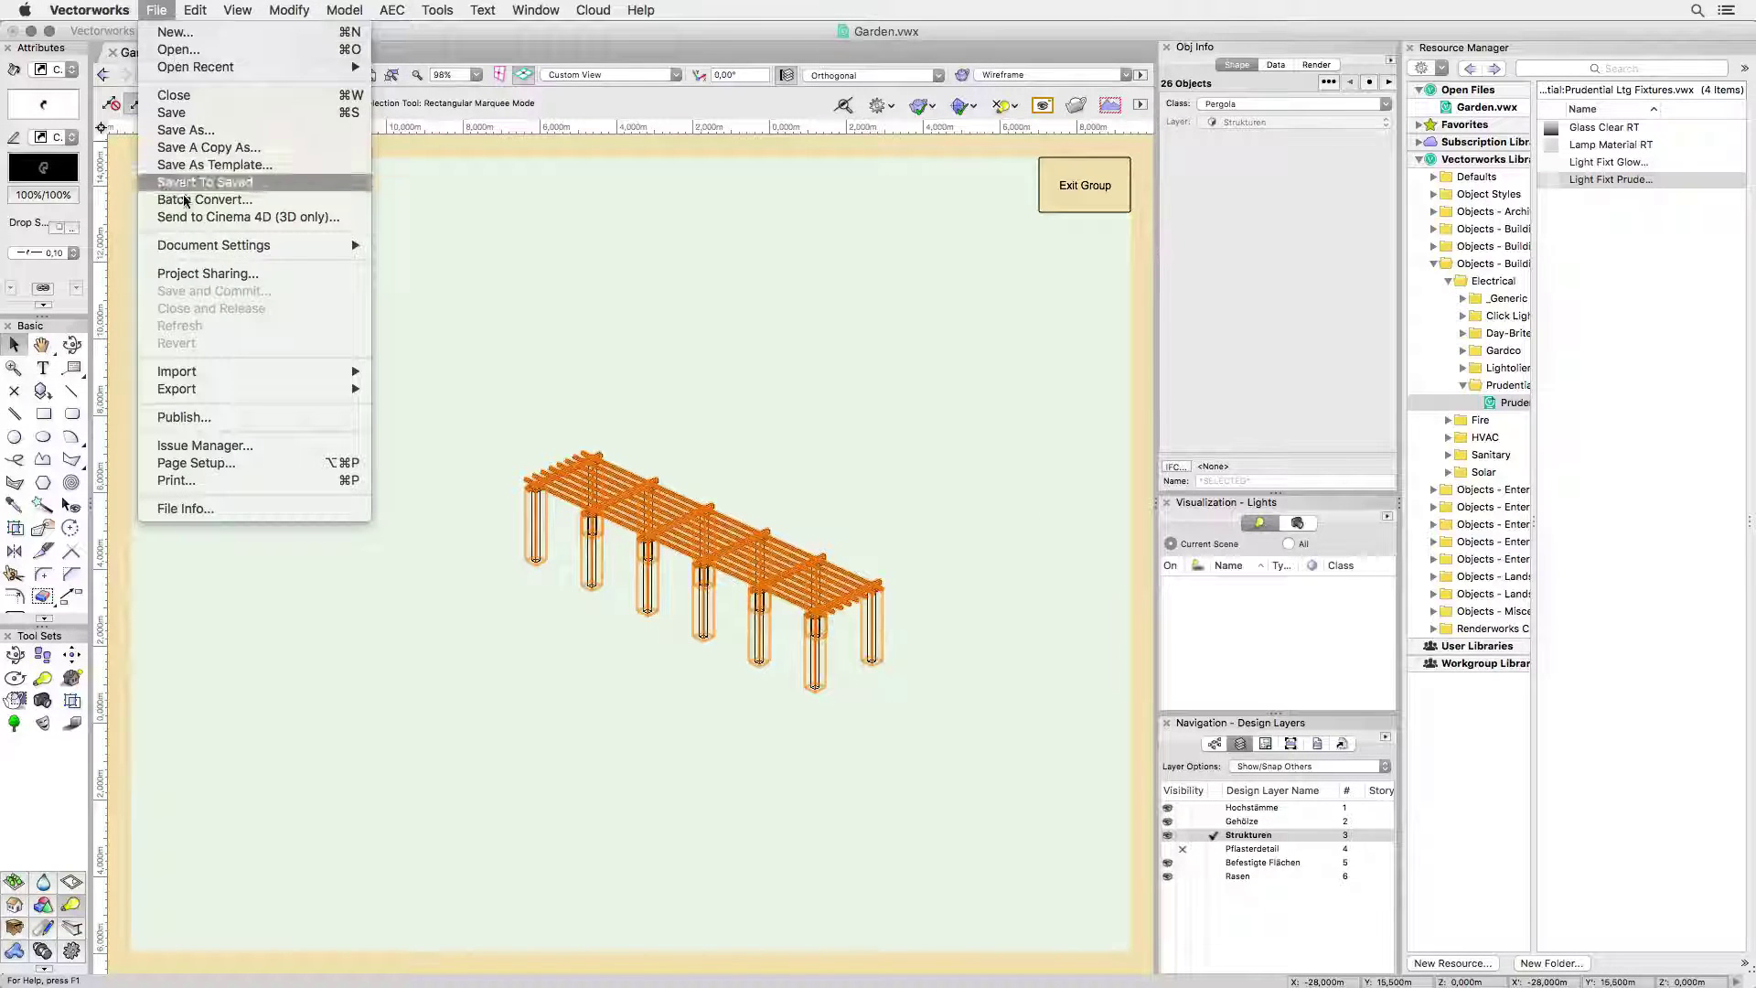
{"action": "mouse_move", "coordinate": [194, 369]}
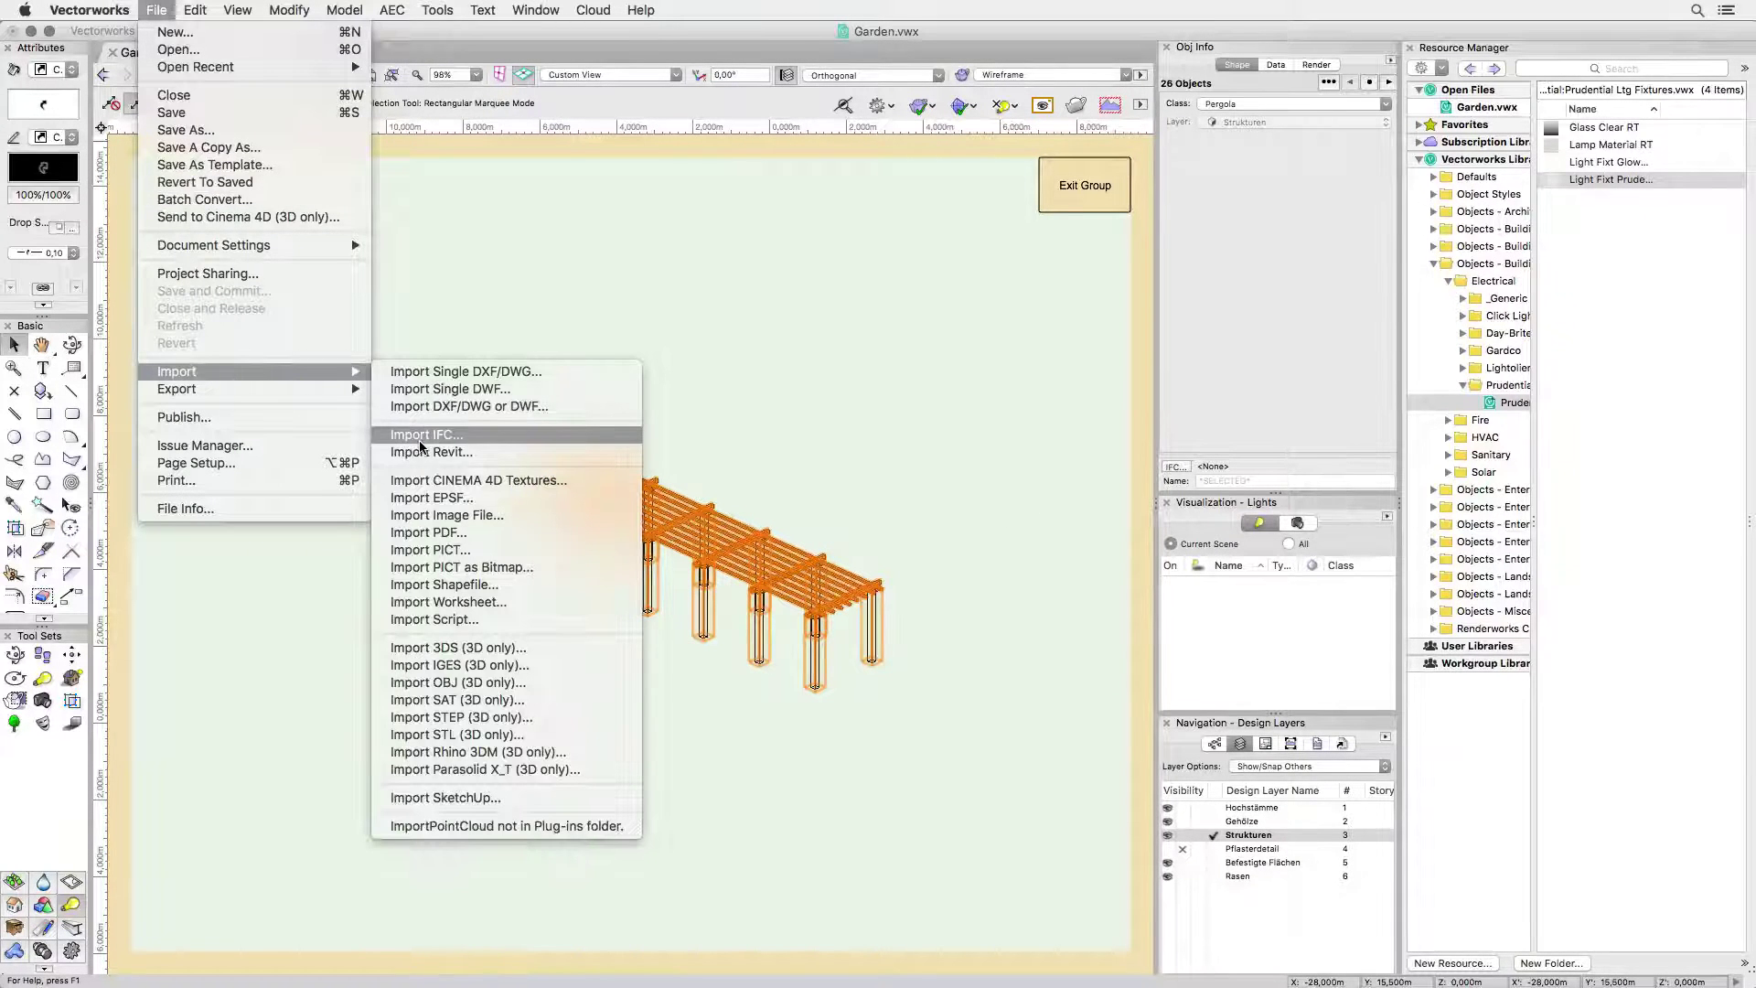
{"action": "left_click", "coordinate": [447, 683]}
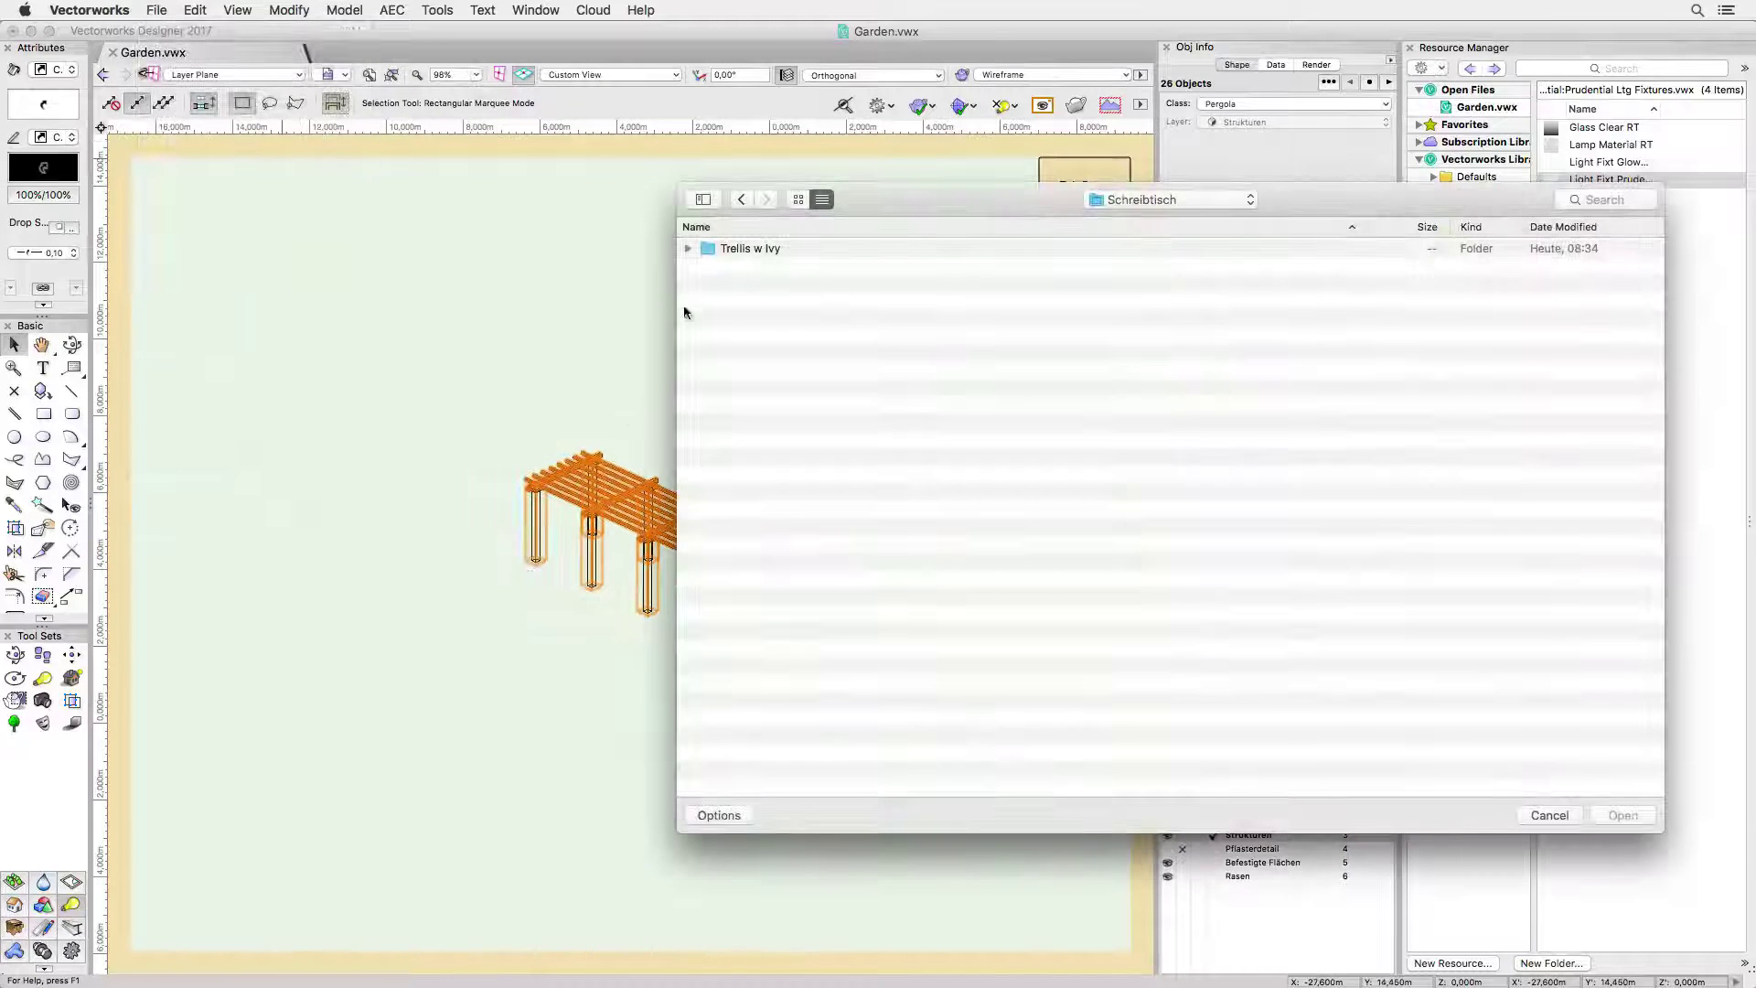
{"action": "double_click", "coordinate": [711, 249]}
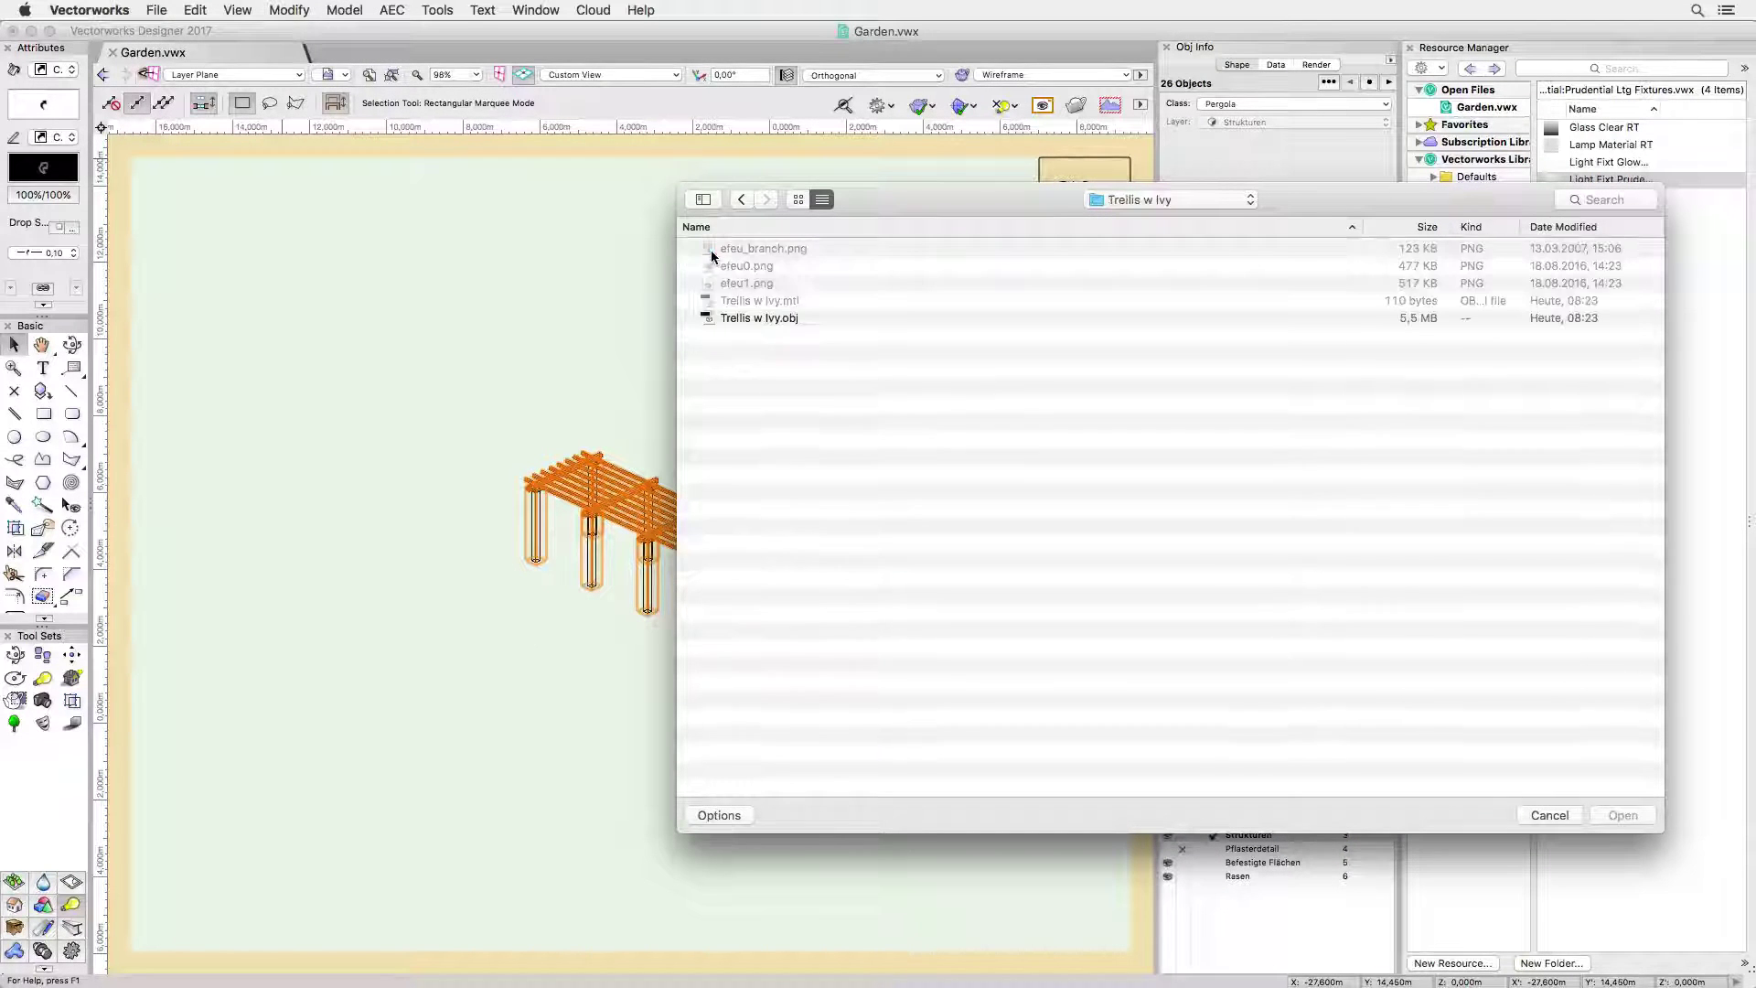
{"action": "double_click", "coordinate": [716, 318]}
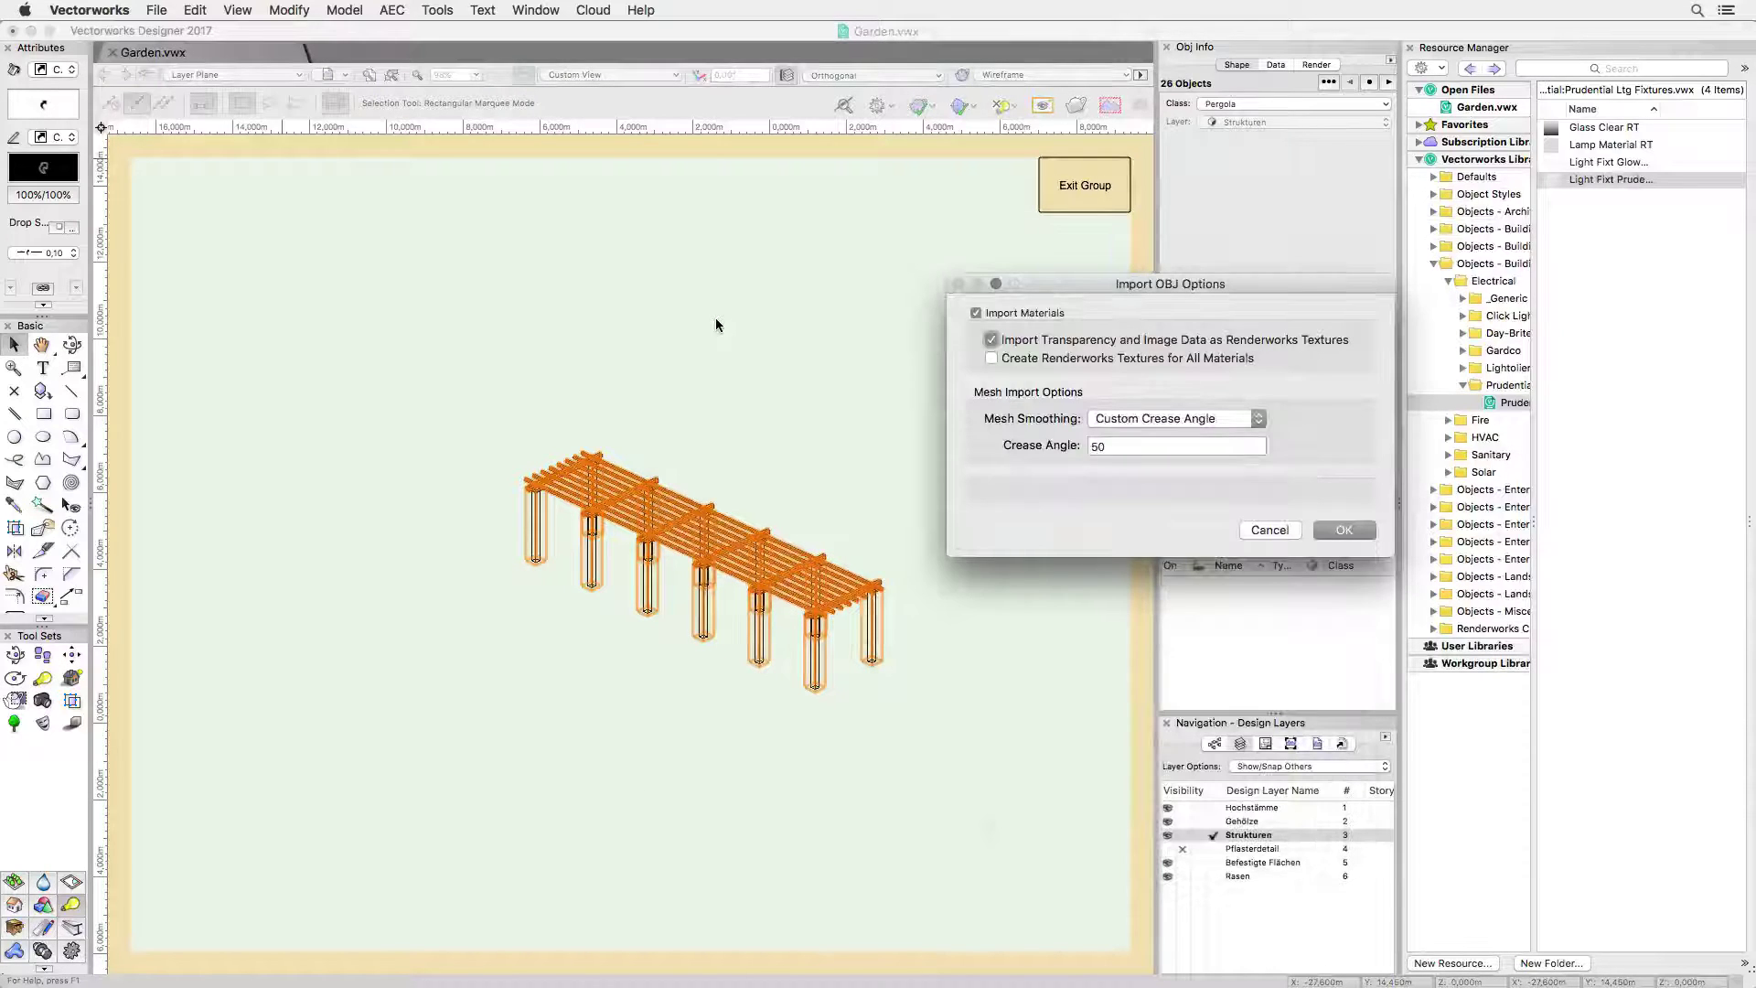
{"action": "left_click", "coordinate": [992, 358]}
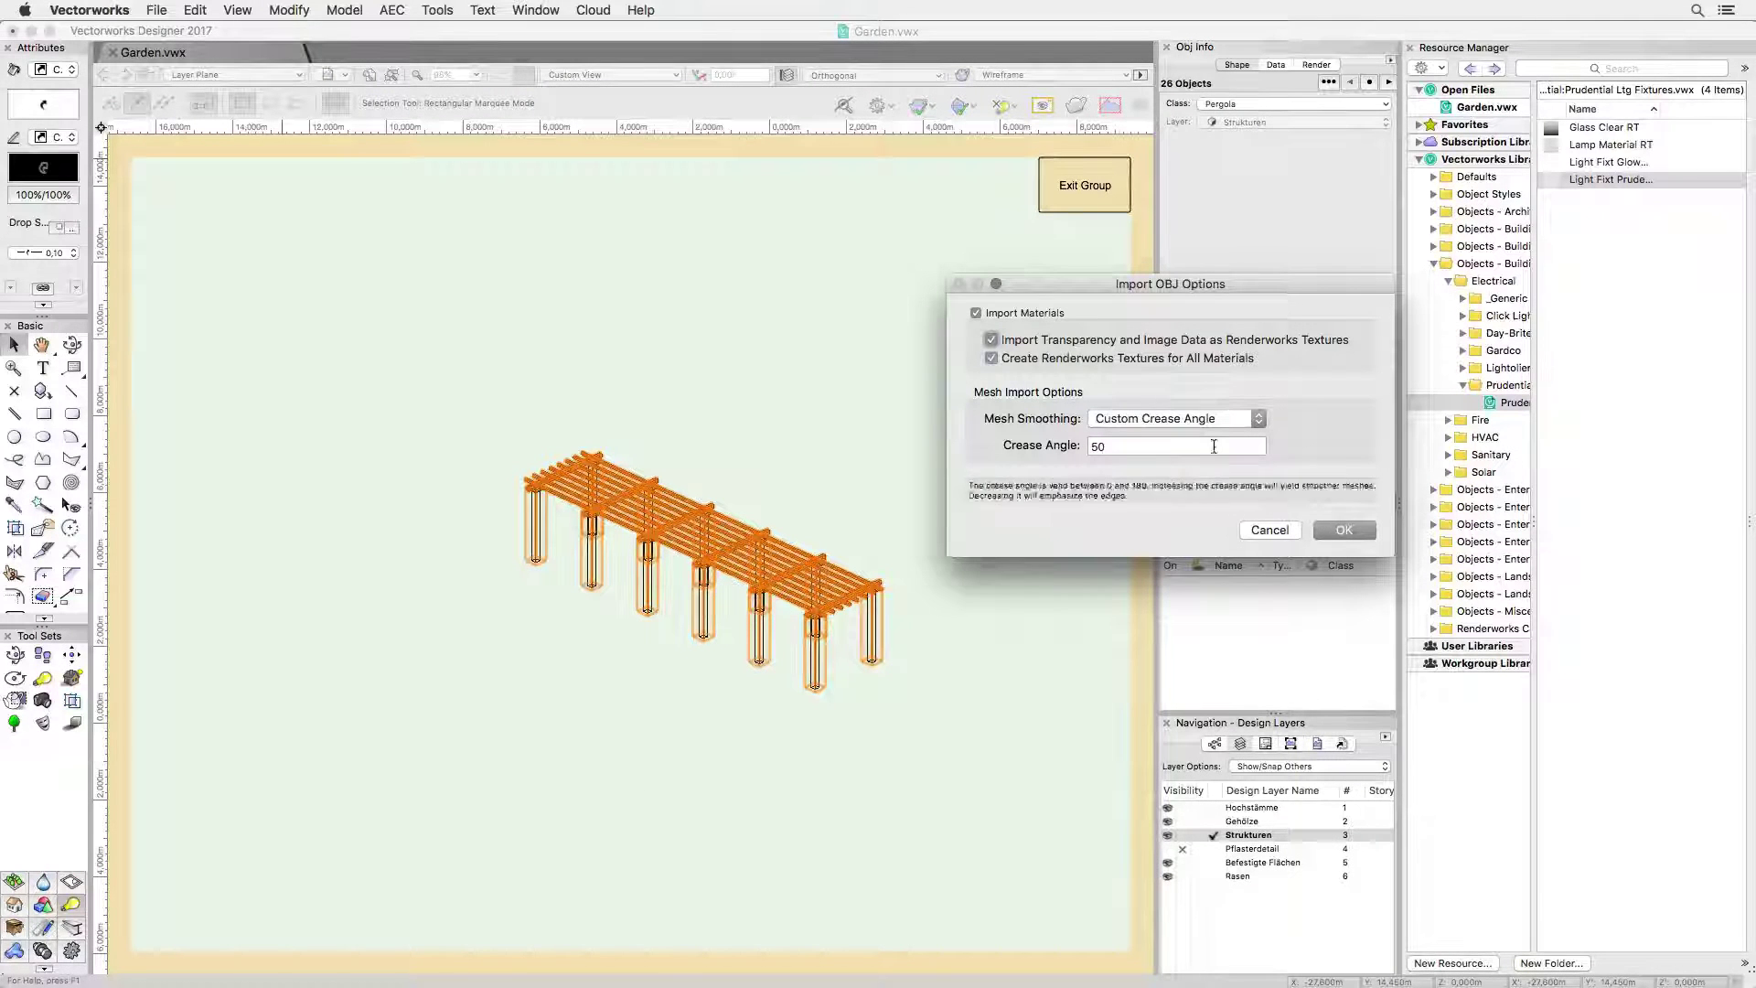
{"action": "left_click", "coordinate": [1353, 529]}
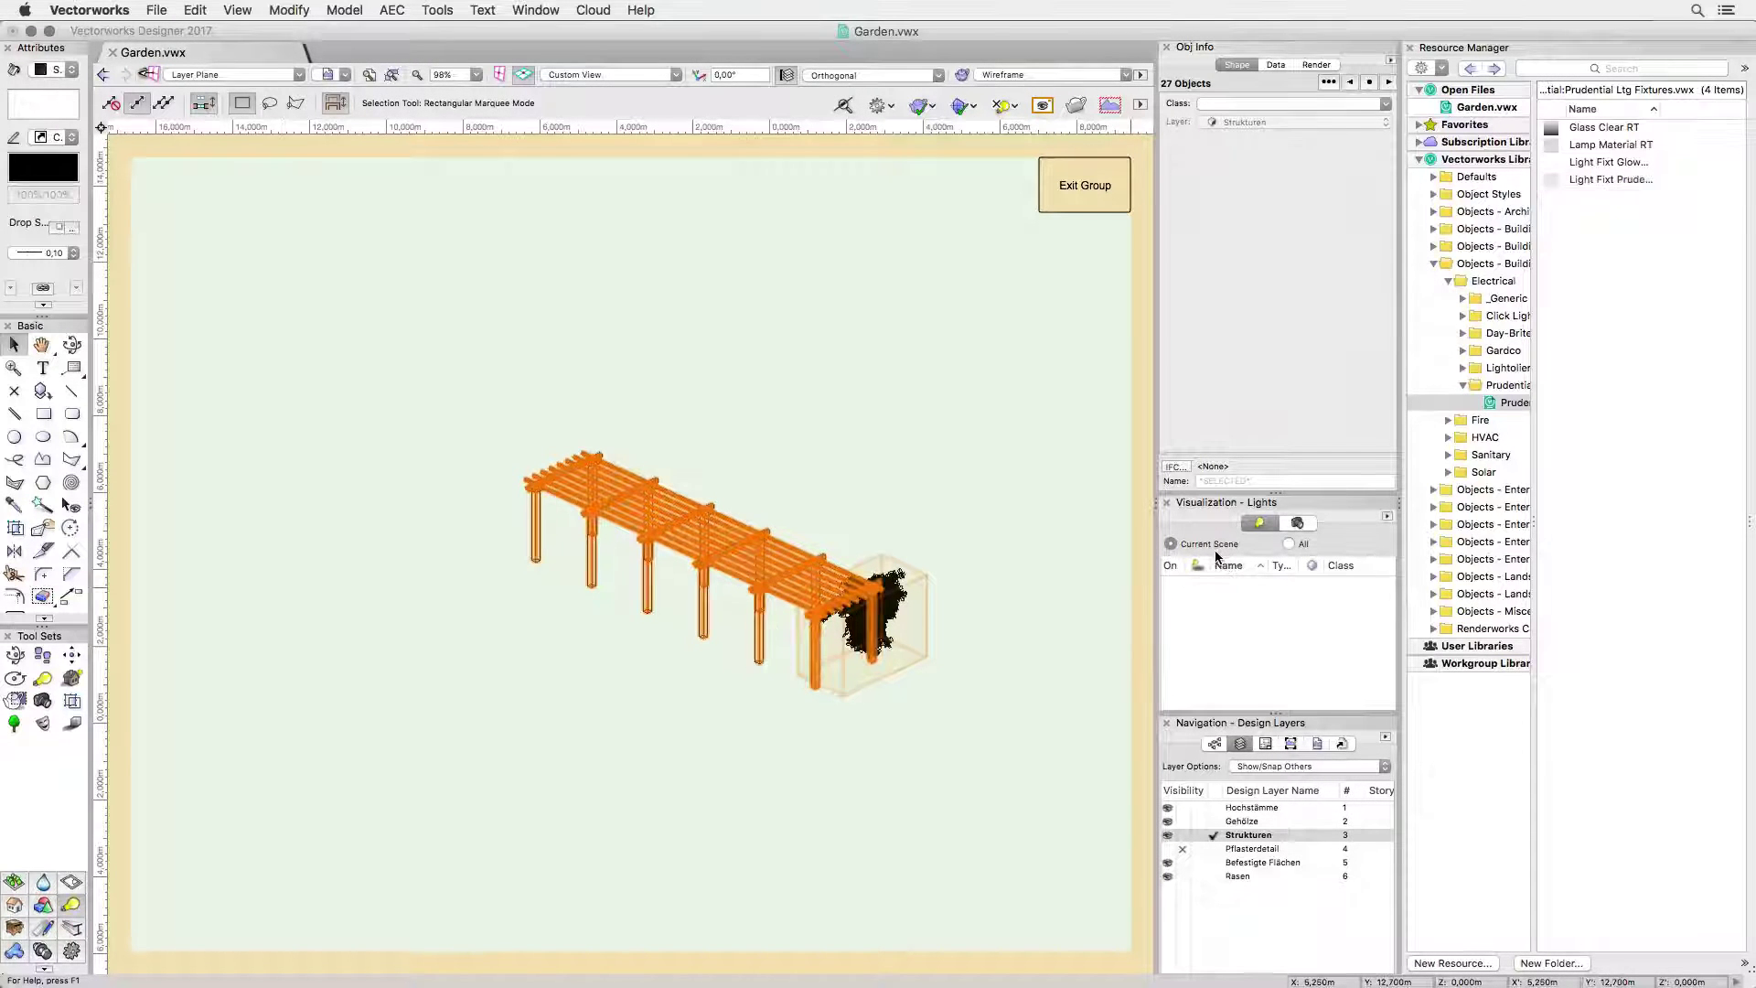
Make Übersichtsplan the active sheet layer
{"action": "left_click", "coordinate": [1265, 743]}
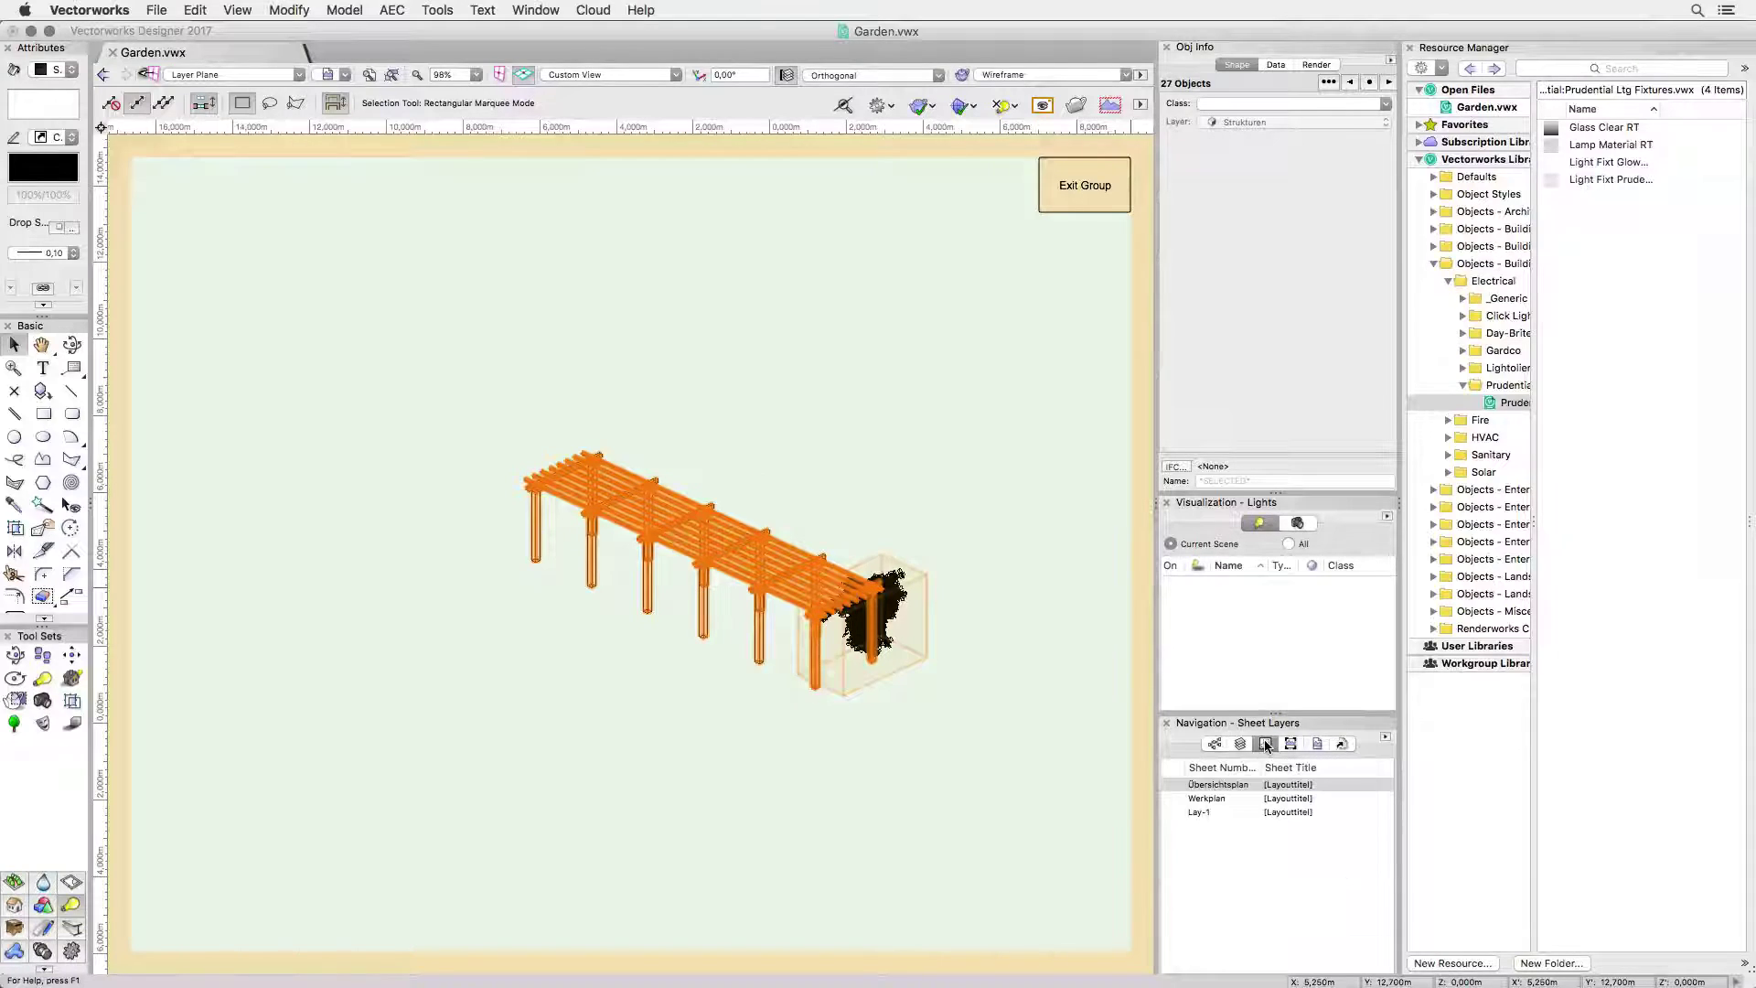
{"action": "left_click", "coordinate": [1176, 787]}
{"action": "left_click", "coordinate": [1172, 784]}
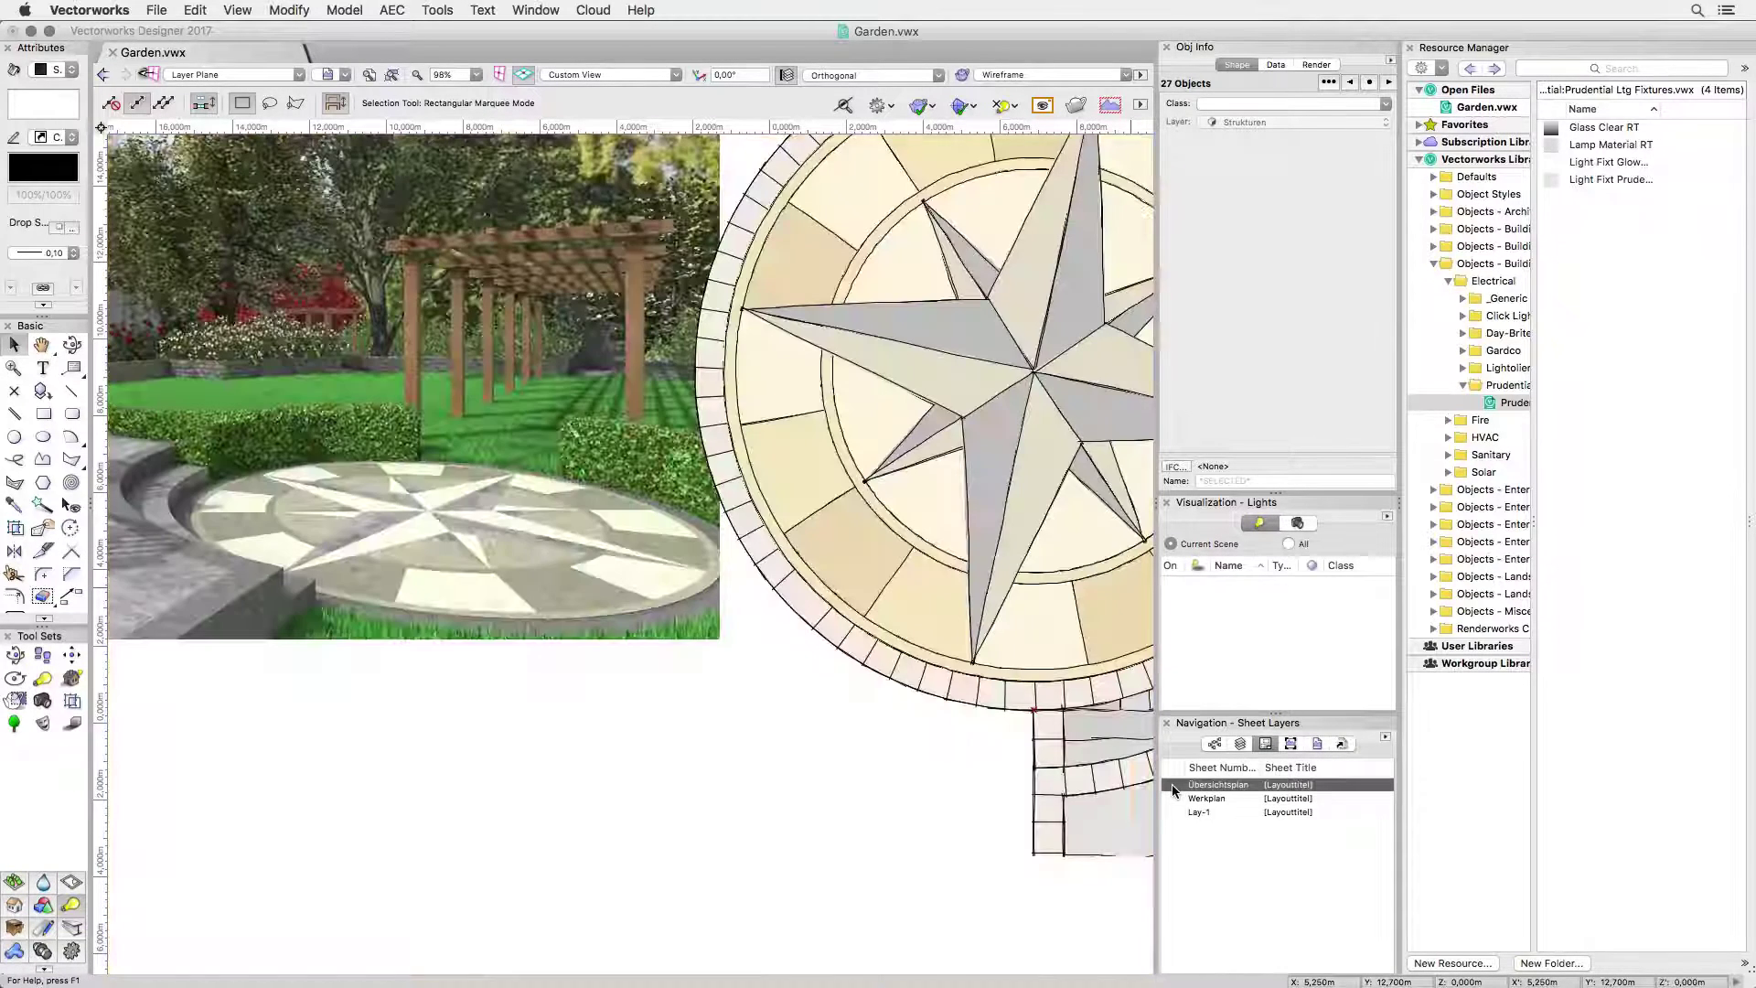
Update the Perspective 1:20 viewport and zoom in on the ivy-covered pergola
{"action": "key", "text": "h"}
{"action": "mouse_move", "coordinate": [371, 293]}
{"action": "left_mouse_down"}
{"action": "mouse_move", "coordinate": [658, 430]}
{"action": "mouse_move", "coordinate": [710, 434]}
{"action": "left_mouse_up"}
{"action": "key", "text": "x"}
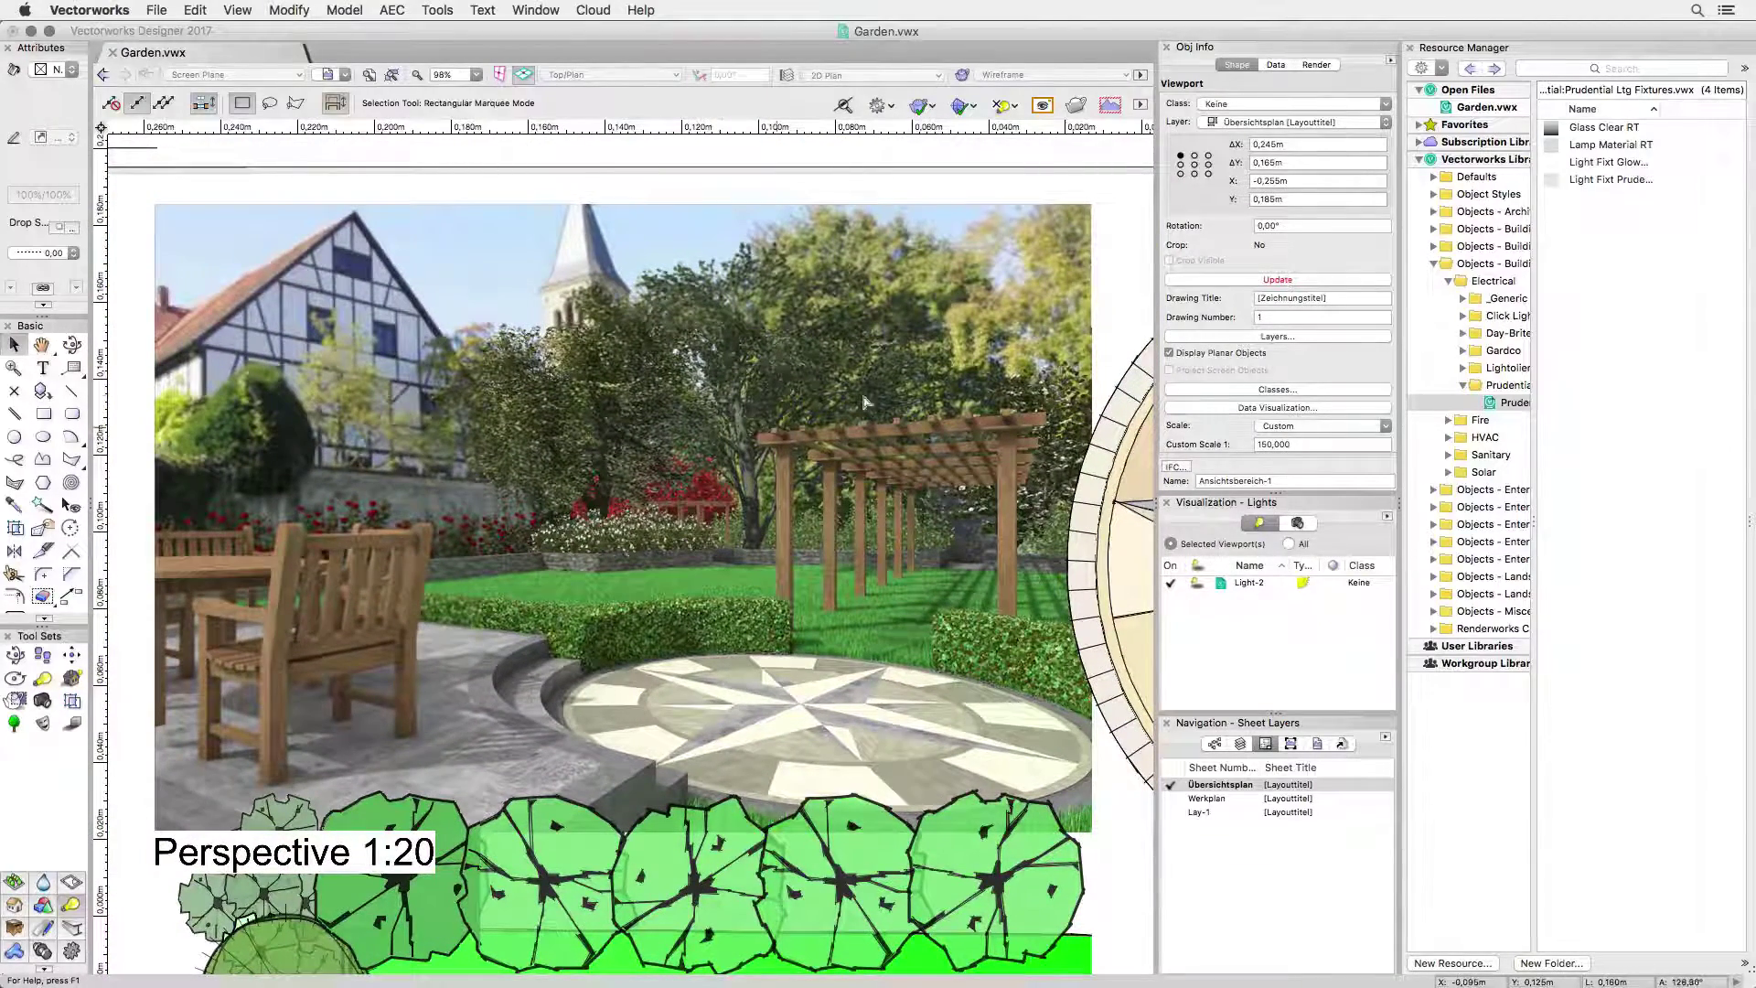
{"action": "left_click", "coordinate": [1200, 279]}
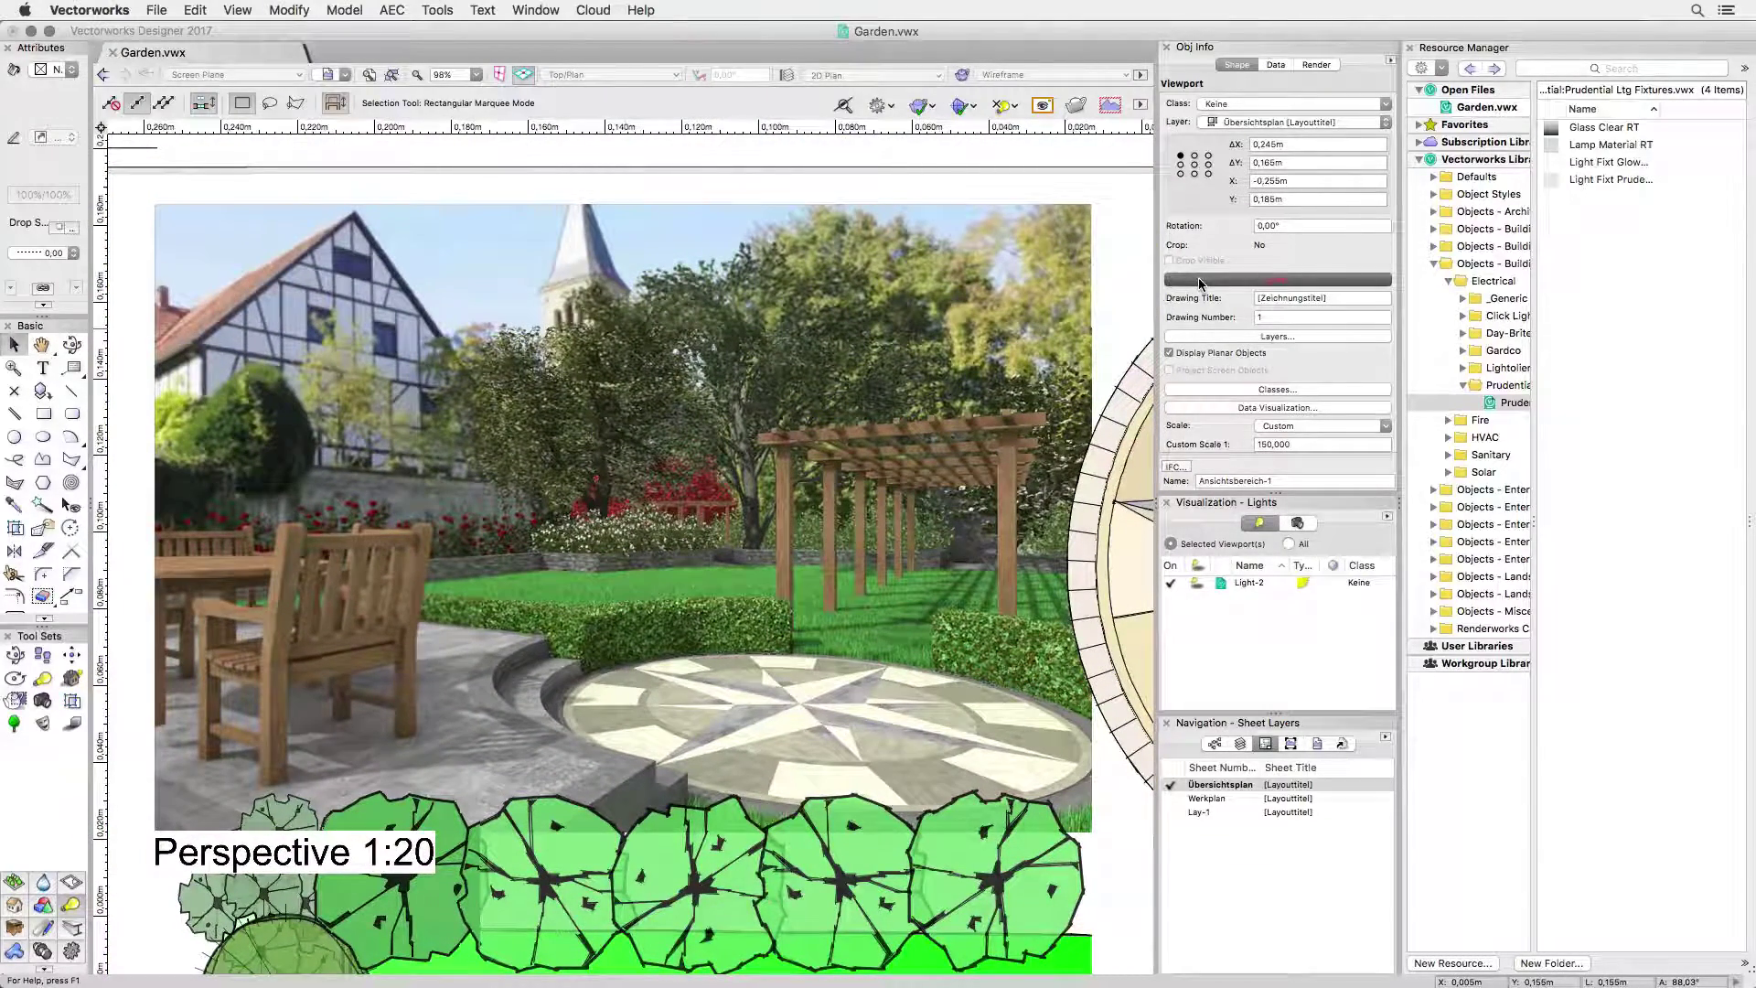
{"action": "left_click", "coordinate": [1127, 289]}
{"action": "key", "text": "c"}
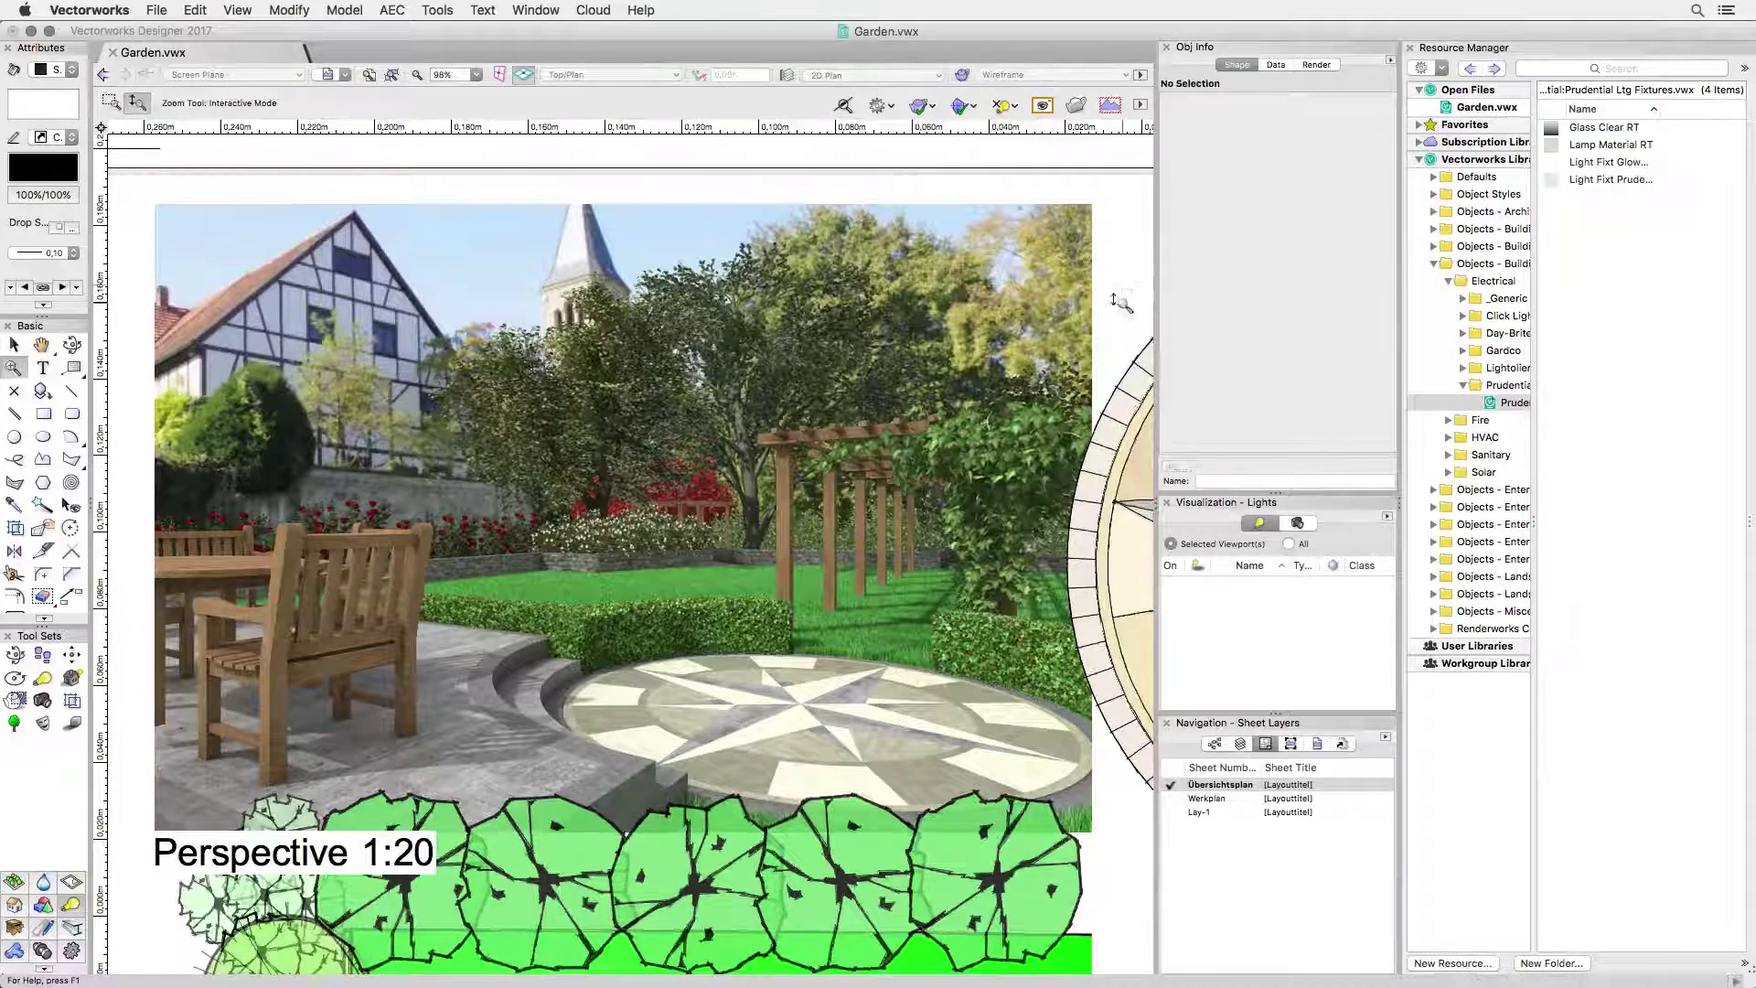
{"action": "left_click_drag", "start_coordinate": [1139, 475], "coordinate": [1127, 416]}
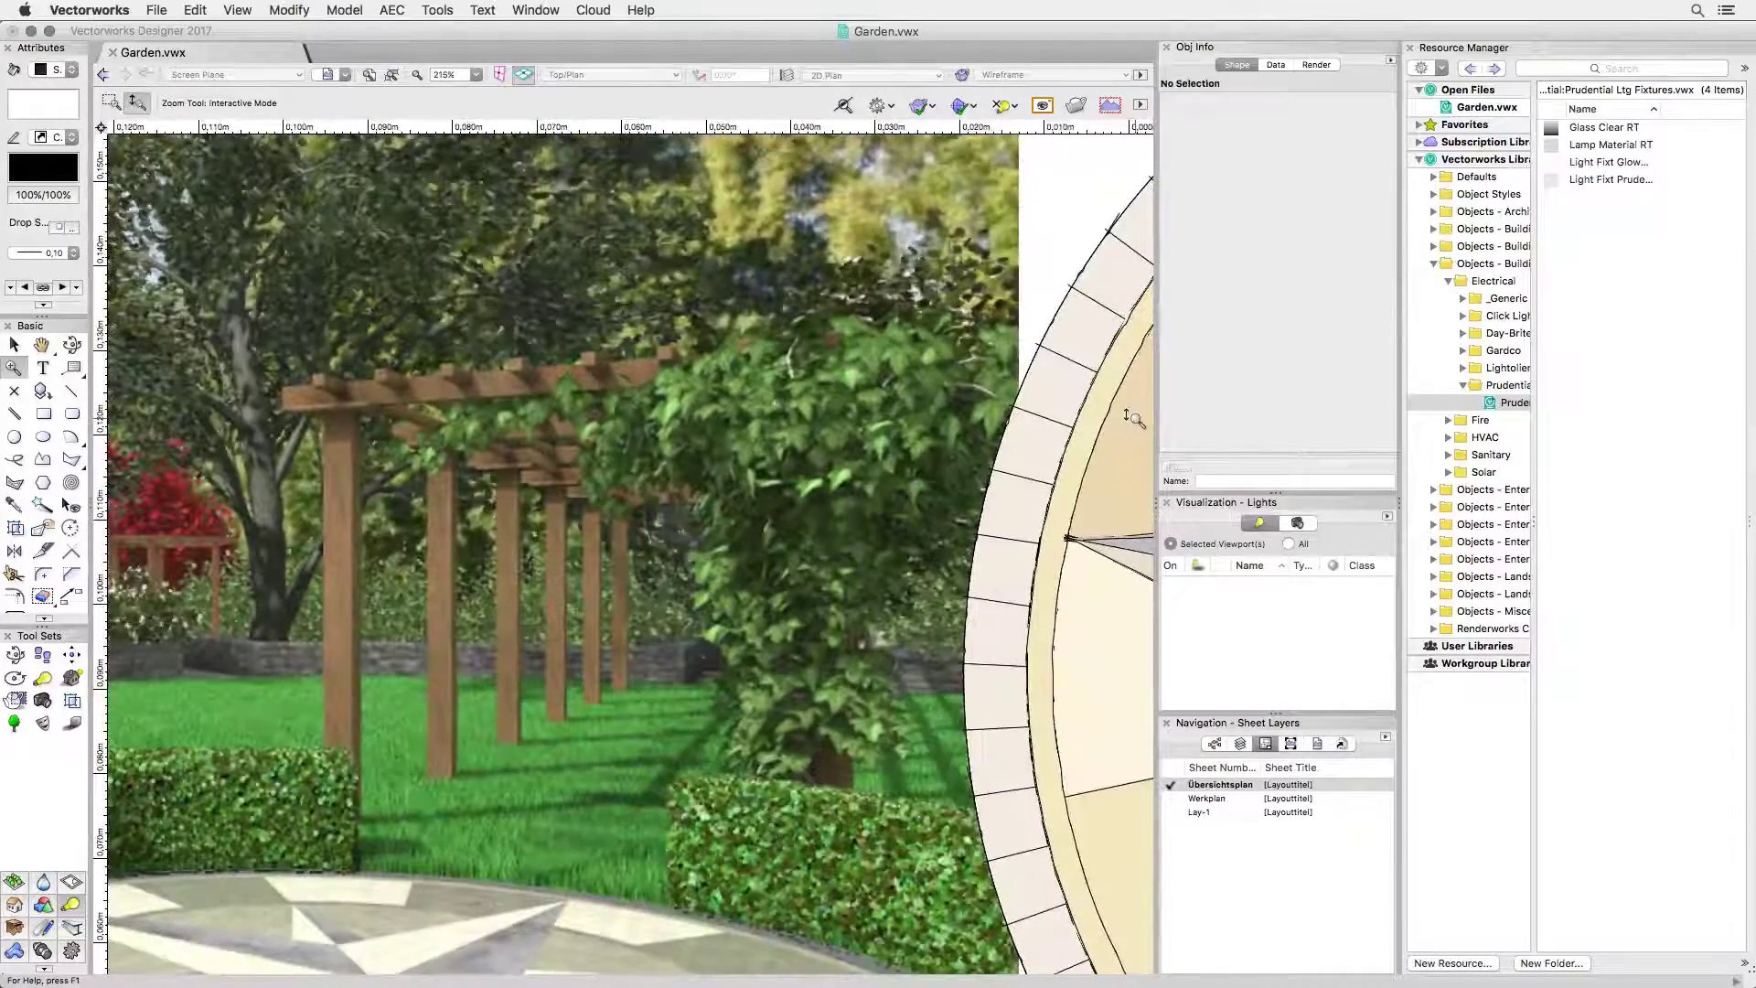